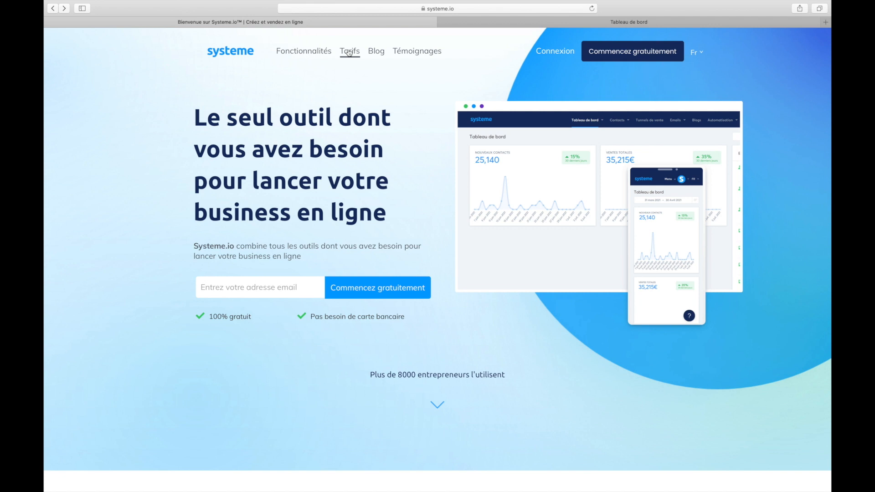
Step: Open the Tarifs page and examine the Free plan's contact and email-sending allowances
{"action": "left_click", "coordinate": [349, 52]}
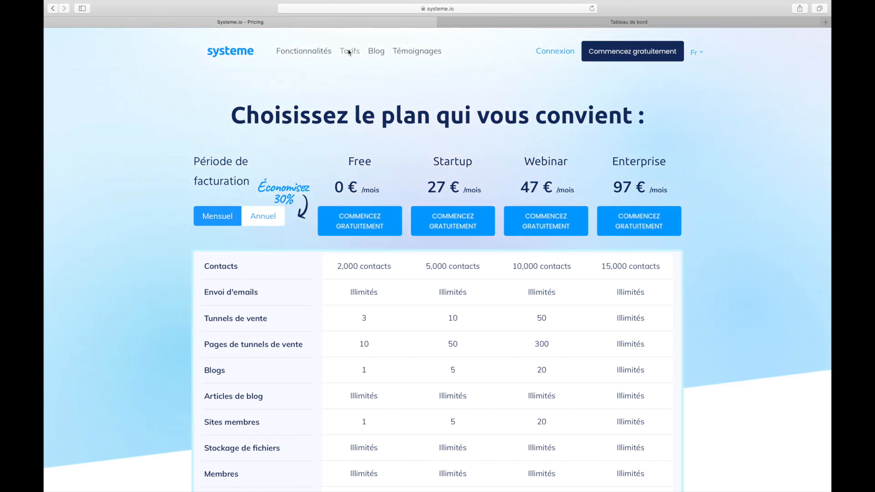
{"action": "scroll", "coordinate": [115, 274], "scroll_direction": "down", "scroll_amount": 2}
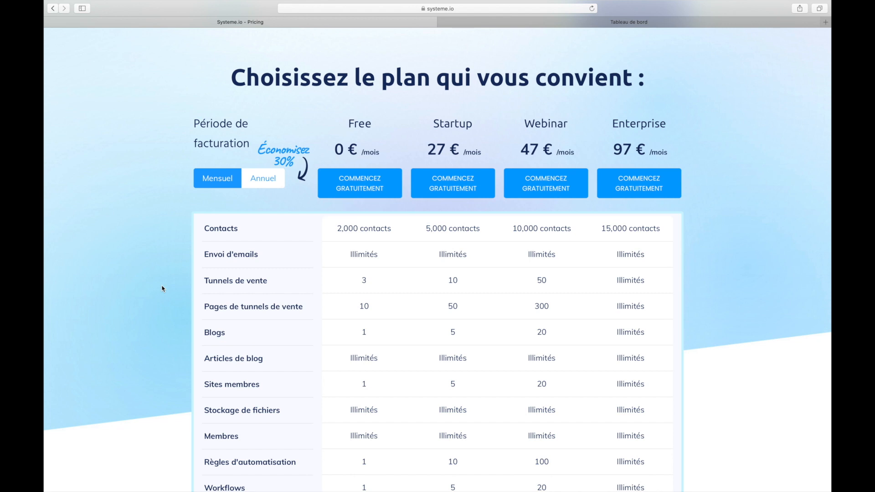
{"action": "scroll", "coordinate": [172, 273], "scroll_direction": "down", "scroll_amount": 2}
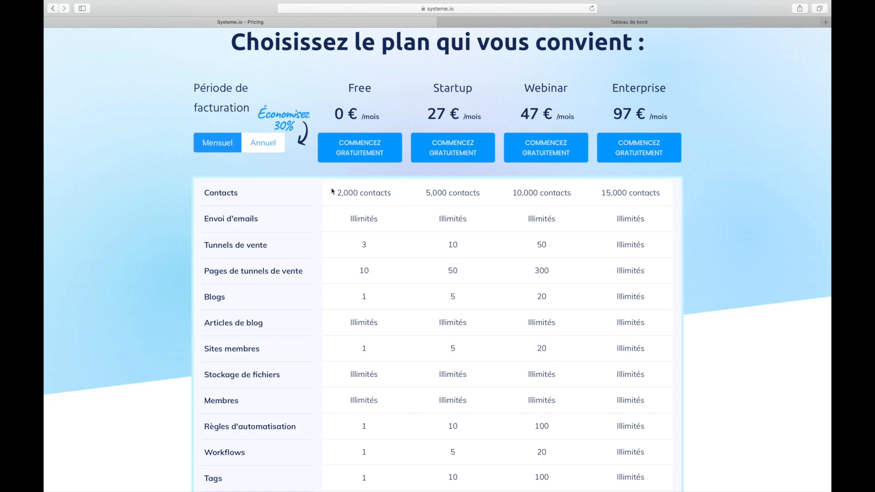
{"action": "left_click_drag", "start_coordinate": [338, 193], "coordinate": [392, 194]}
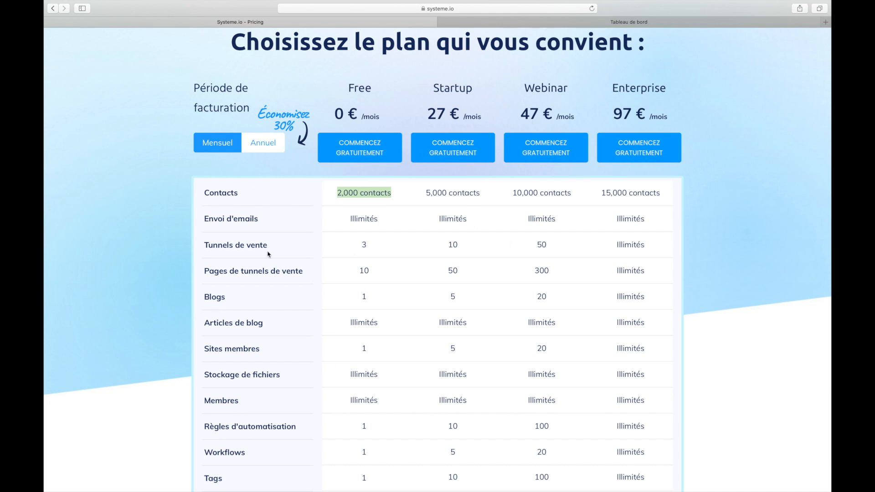
{"action": "scroll", "coordinate": [272, 229], "scroll_direction": "down", "scroll_amount": 1}
{"action": "left_click_drag", "start_coordinate": [349, 199], "coordinate": [381, 199]}
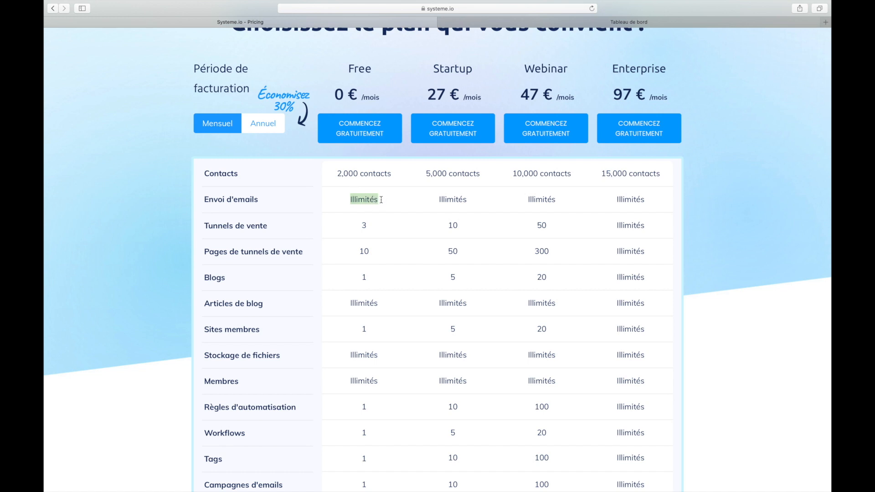
{"action": "scroll", "coordinate": [336, 164], "scroll_direction": "up", "scroll_amount": 3}
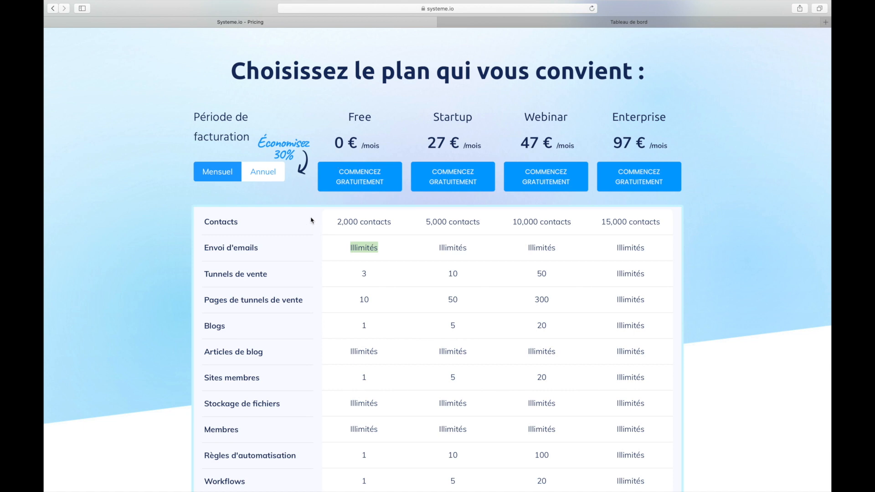
Step: Examine the Free plan's limits for sales funnels and funnel pages in the pricing table
{"action": "scroll", "coordinate": [311, 220], "scroll_direction": "down", "scroll_amount": 1}
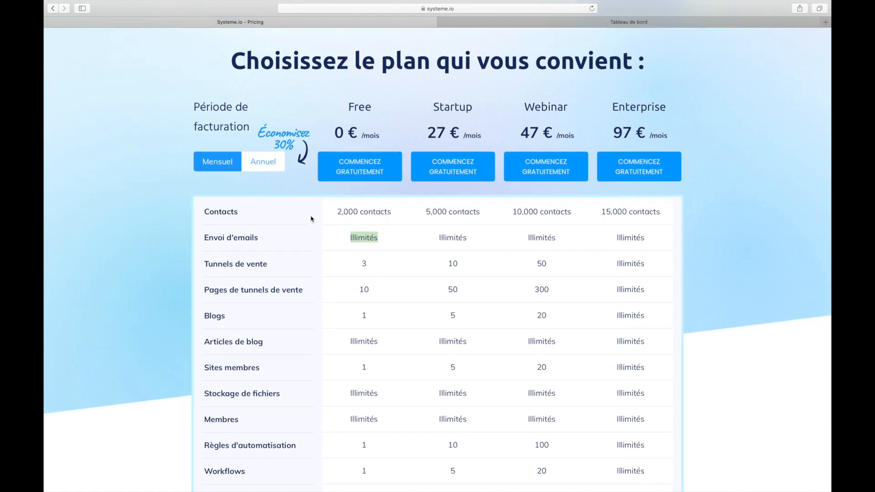
{"action": "scroll", "coordinate": [302, 237], "scroll_direction": "down", "scroll_amount": 1}
{"action": "scroll", "coordinate": [300, 240], "scroll_direction": "down", "scroll_amount": 4}
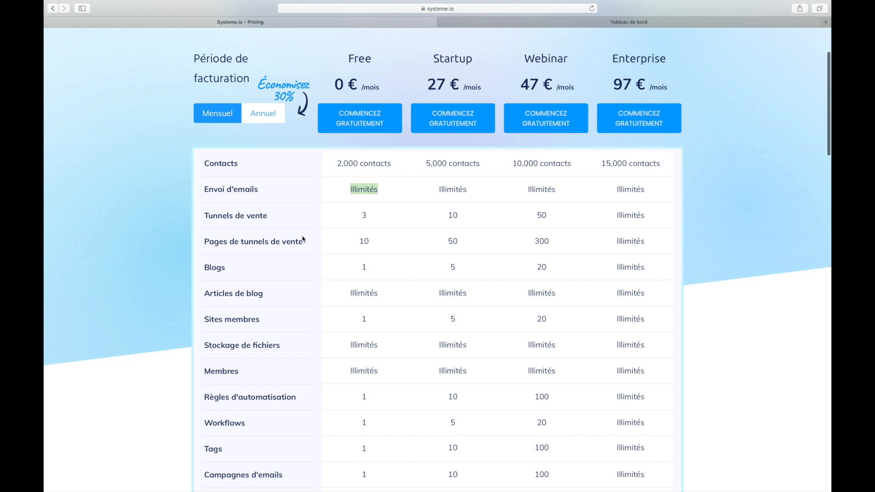
{"action": "double_click", "coordinate": [360, 214]}
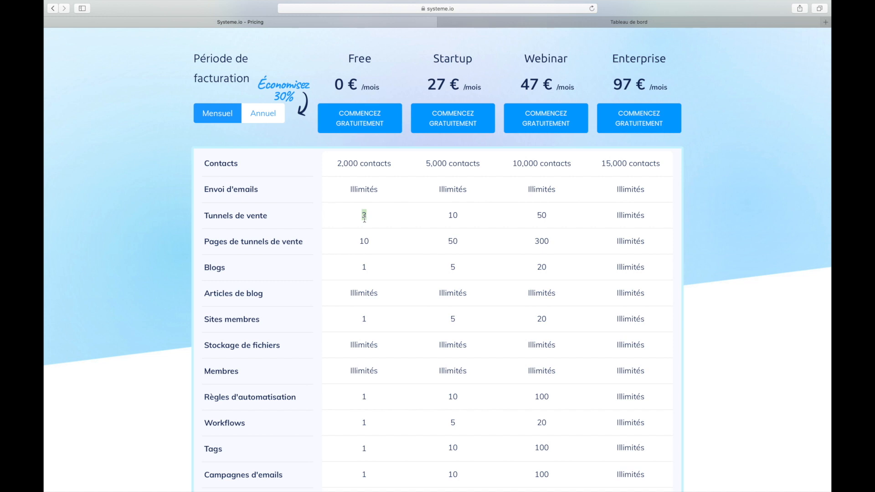
{"action": "left_click", "coordinate": [372, 218]}
{"action": "scroll", "coordinate": [365, 210], "scroll_direction": "down", "scroll_amount": 2}
{"action": "left_click_drag", "start_coordinate": [371, 195], "coordinate": [351, 195]}
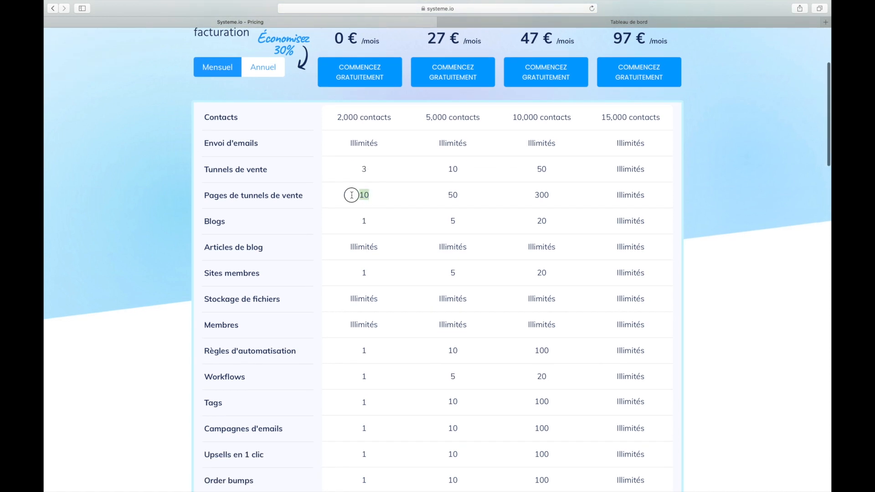
{"action": "left_click", "coordinate": [360, 194]}
{"action": "left_click_drag", "start_coordinate": [360, 193], "coordinate": [378, 193]}
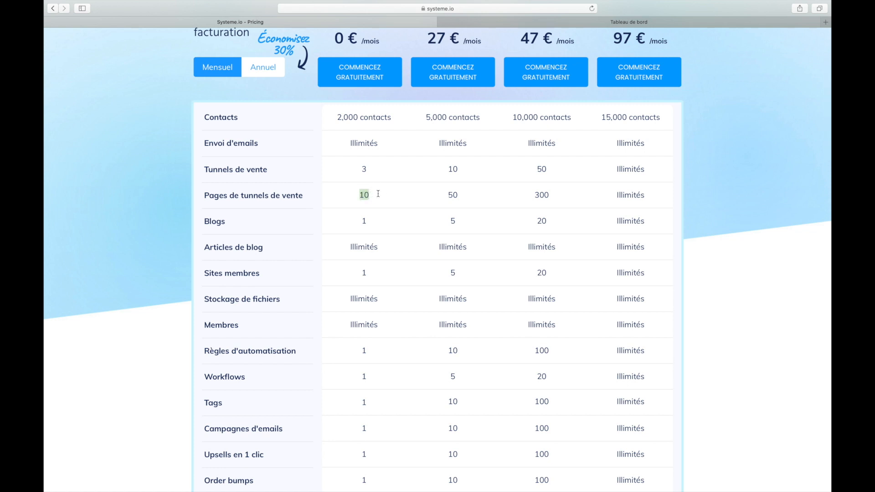
{"action": "left_click", "coordinate": [371, 192]}
Step: Examine the Free plan's limits for blogs, blog articles and member sites
{"action": "scroll", "coordinate": [372, 195], "scroll_direction": "down", "scroll_amount": 2}
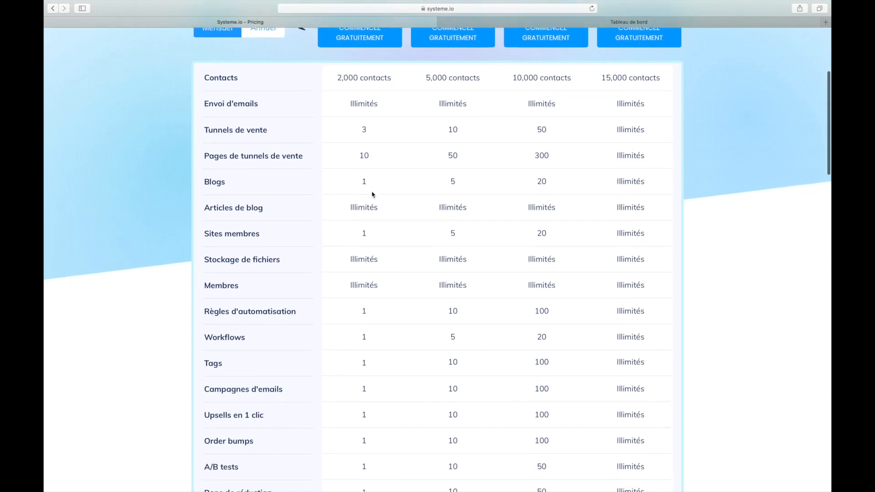
{"action": "left_click_drag", "start_coordinate": [357, 181], "coordinate": [367, 181]}
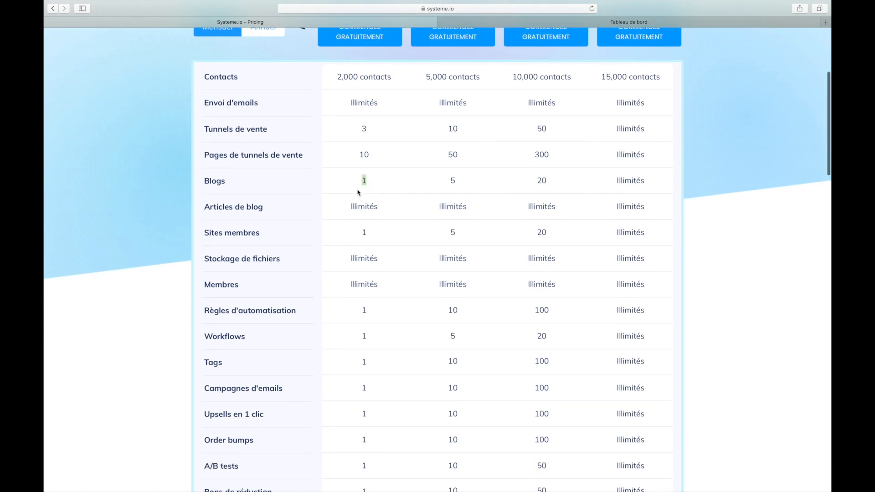
{"action": "scroll", "coordinate": [358, 192], "scroll_direction": "down", "scroll_amount": 2}
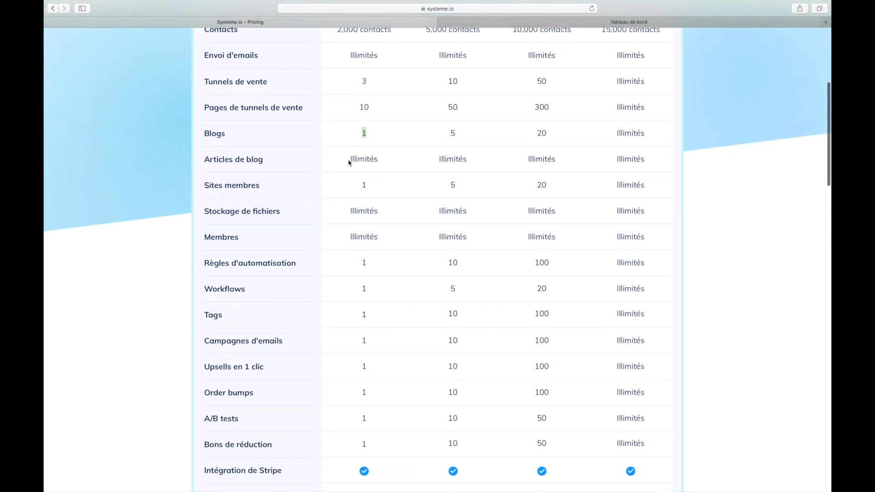
{"action": "scroll", "coordinate": [349, 162], "scroll_direction": "down", "scroll_amount": 1}
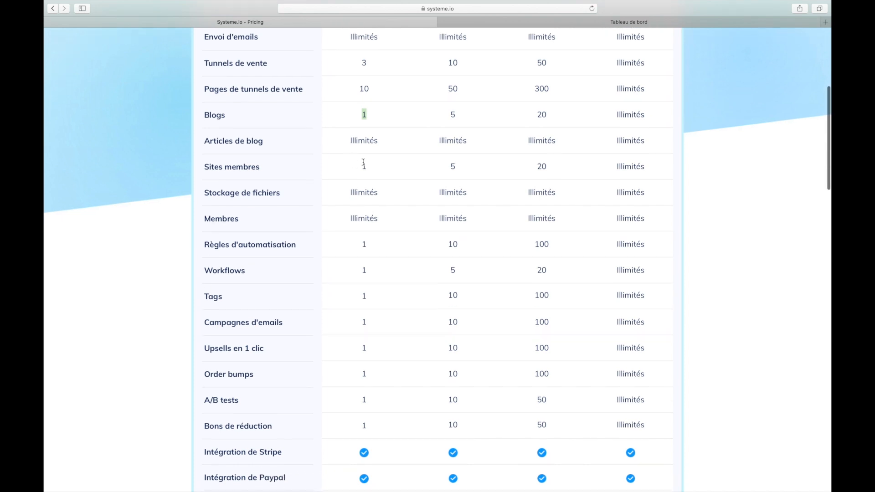
{"action": "left_click", "coordinate": [362, 166]}
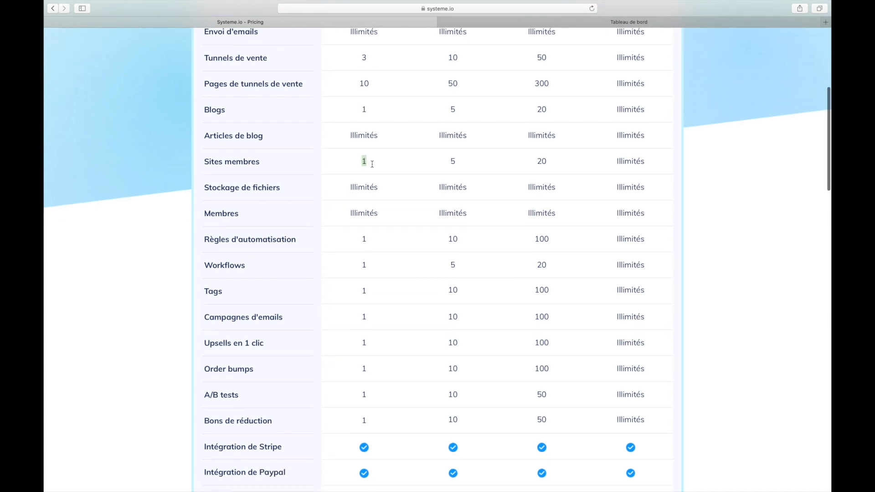
{"action": "scroll", "coordinate": [363, 165], "scroll_direction": "down", "scroll_amount": 1}
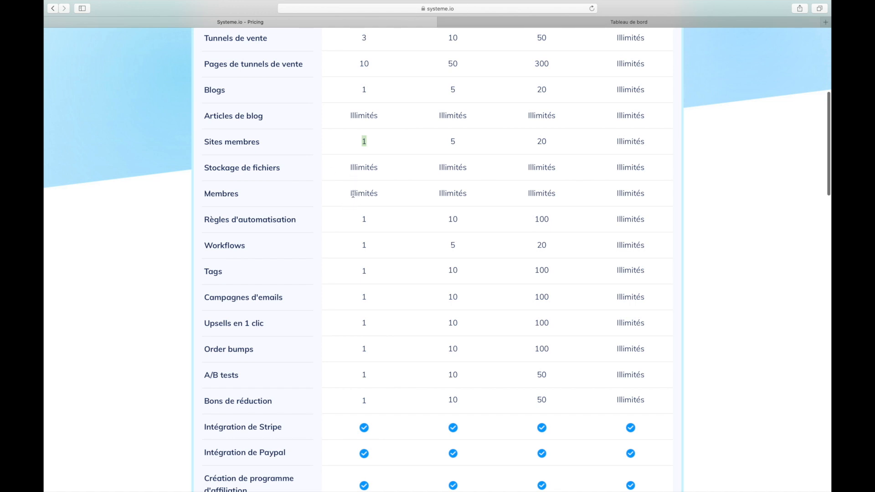
Step: Review the Free plan's remaining features down to the end of the pricing table and return to the plan prices
{"action": "scroll", "coordinate": [360, 193], "scroll_direction": "down", "scroll_amount": 2}
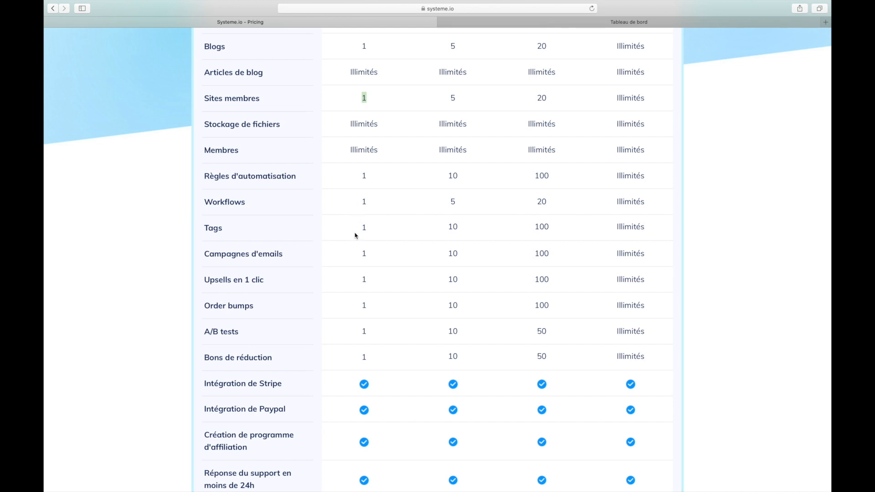
{"action": "scroll", "coordinate": [356, 236], "scroll_direction": "down", "scroll_amount": 5}
{"action": "scroll", "coordinate": [355, 235], "scroll_direction": "down", "scroll_amount": 10}
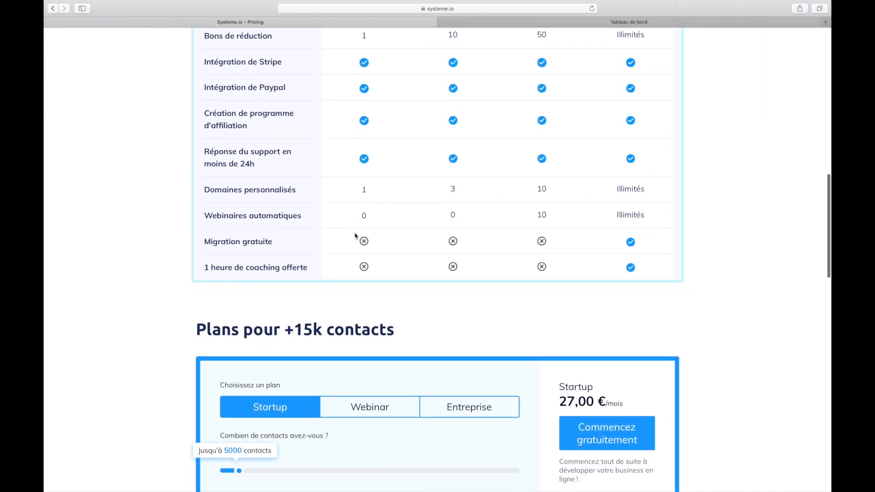
{"action": "scroll", "coordinate": [356, 235], "scroll_direction": "up", "scroll_amount": 20}
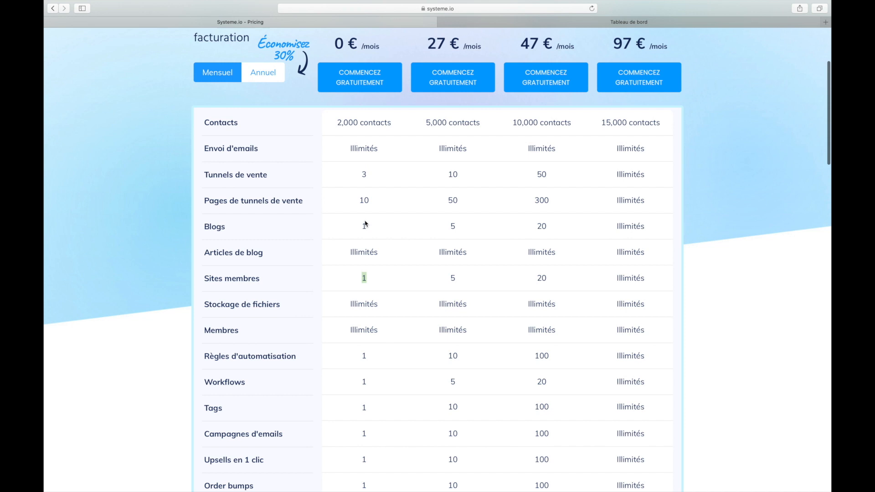
{"action": "scroll", "coordinate": [365, 223], "scroll_direction": "up", "scroll_amount": 1}
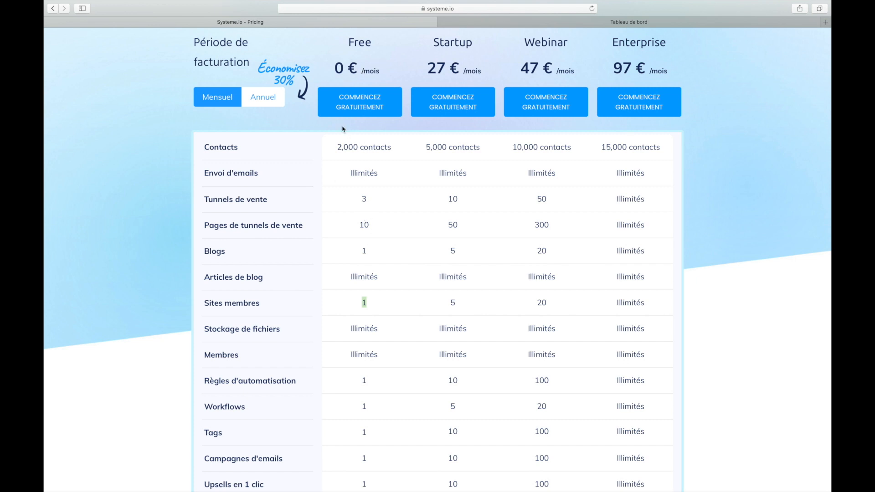
Step: Compare the Startup plan's price, limits and included features with the other plans in the pricing table
{"action": "scroll", "coordinate": [341, 227], "scroll_direction": "up", "scroll_amount": 1}
{"action": "scroll", "coordinate": [341, 227], "scroll_direction": "up", "scroll_amount": 2}
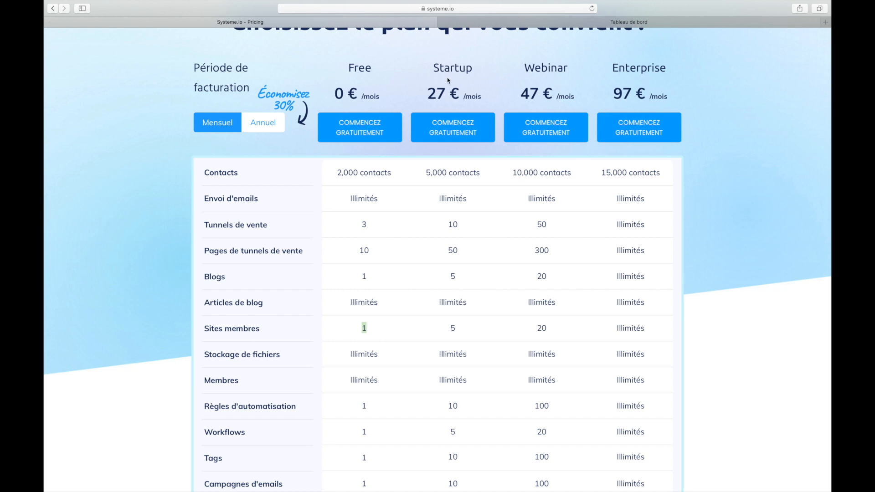
{"action": "scroll", "coordinate": [451, 201], "scroll_direction": "down", "scroll_amount": 2}
{"action": "scroll", "coordinate": [451, 201], "scroll_direction": "up", "scroll_amount": 3}
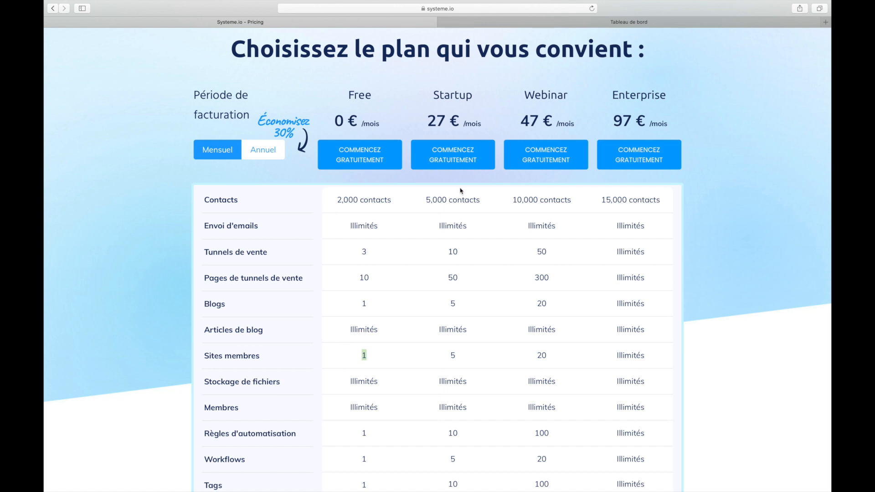
{"action": "scroll", "coordinate": [449, 198], "scroll_direction": "down", "scroll_amount": 3}
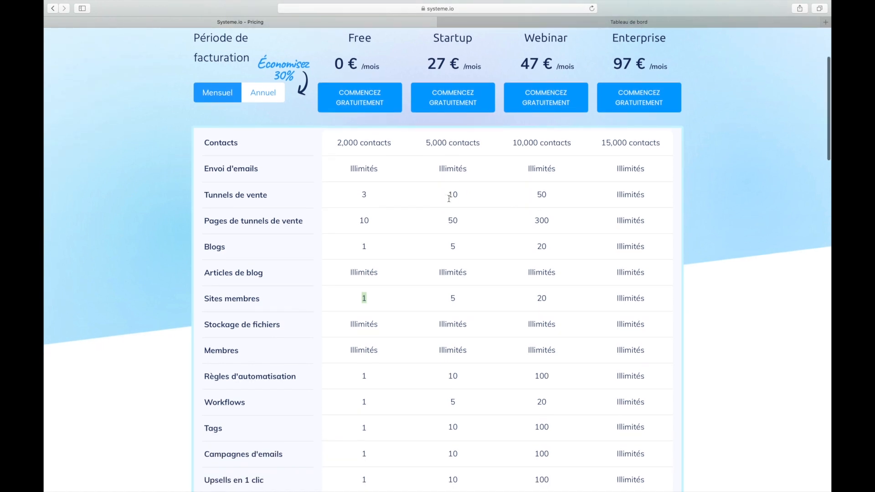
{"action": "scroll", "coordinate": [448, 199], "scroll_direction": "down", "scroll_amount": 10}
{"action": "scroll", "coordinate": [449, 199], "scroll_direction": "down", "scroll_amount": 7}
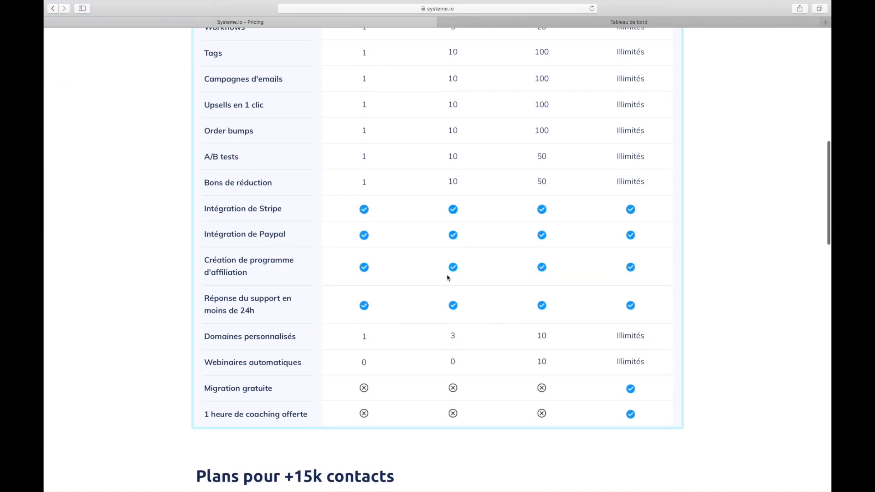
{"action": "scroll", "coordinate": [454, 220], "scroll_direction": "up", "scroll_amount": 1}
{"action": "scroll", "coordinate": [454, 220], "scroll_direction": "up", "scroll_amount": 20}
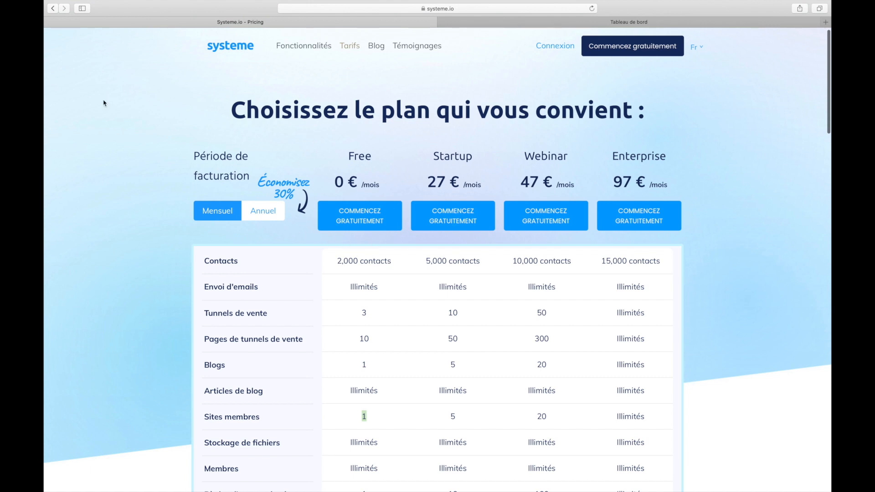
Step: Return to the Systeme.io home page and switch to the account's Tableau de bord
{"action": "left_click", "coordinate": [52, 9]}
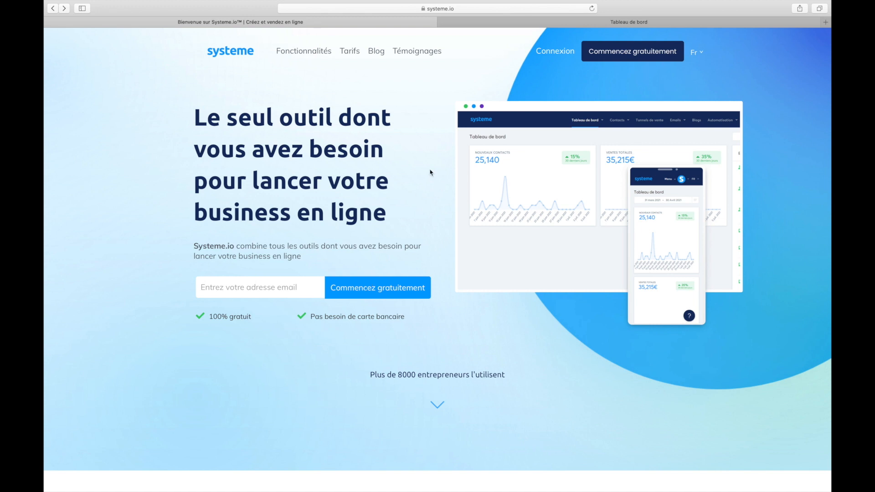
{"action": "left_click", "coordinate": [511, 24]}
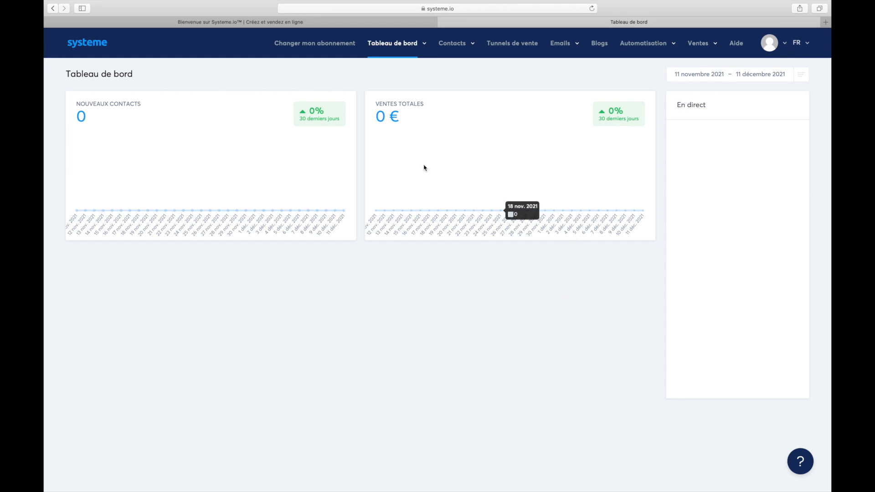
{"action": "mouse_move", "coordinate": [364, 54]}
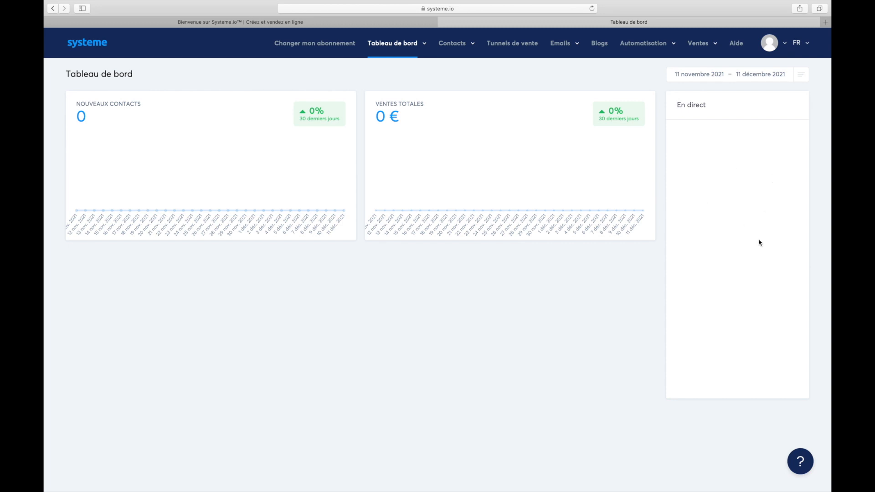
Step: Apply the Les 30 derniers jours preset to the dashboard's date range and reopen the list of preset periods
{"action": "left_click", "coordinate": [802, 77]}
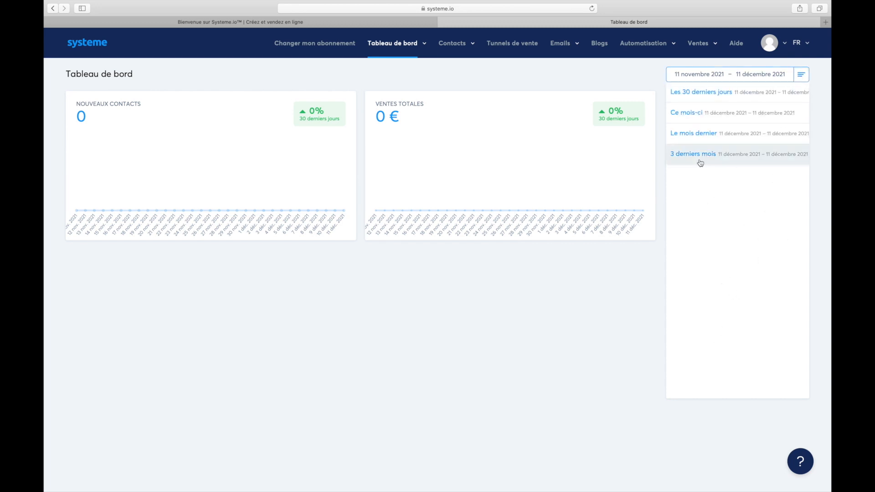
{"action": "left_click", "coordinate": [710, 95]}
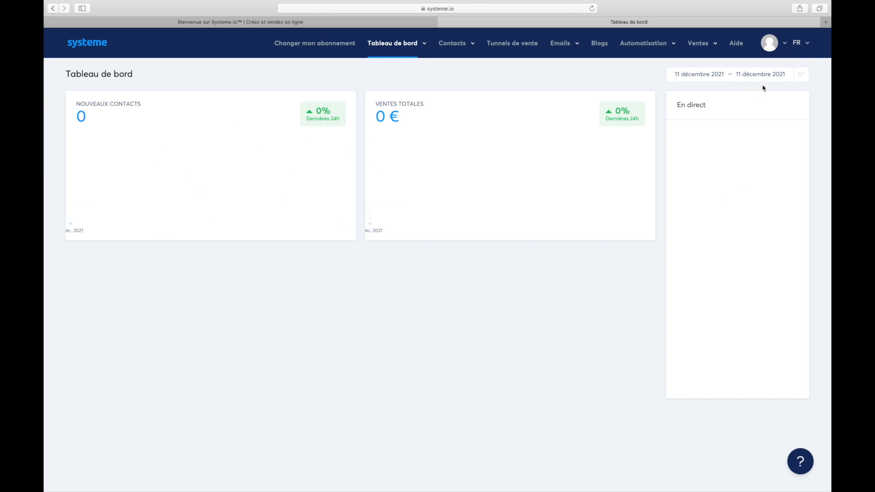
{"action": "left_click", "coordinate": [800, 78]}
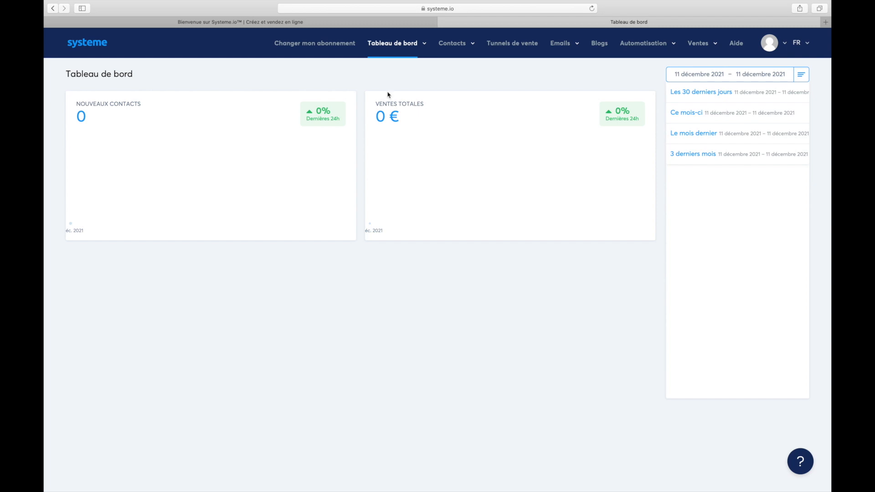
Step: Open the Tableau de bord affilié and view its affiliate link section and marketplace offers
{"action": "mouse_move", "coordinate": [416, 51]}
{"action": "mouse_move", "coordinate": [384, 45]}
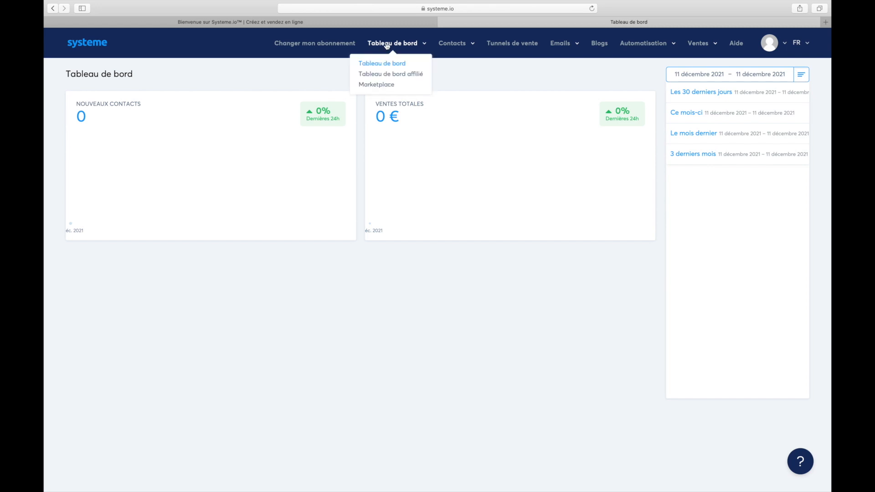
{"action": "left_click", "coordinate": [377, 75]}
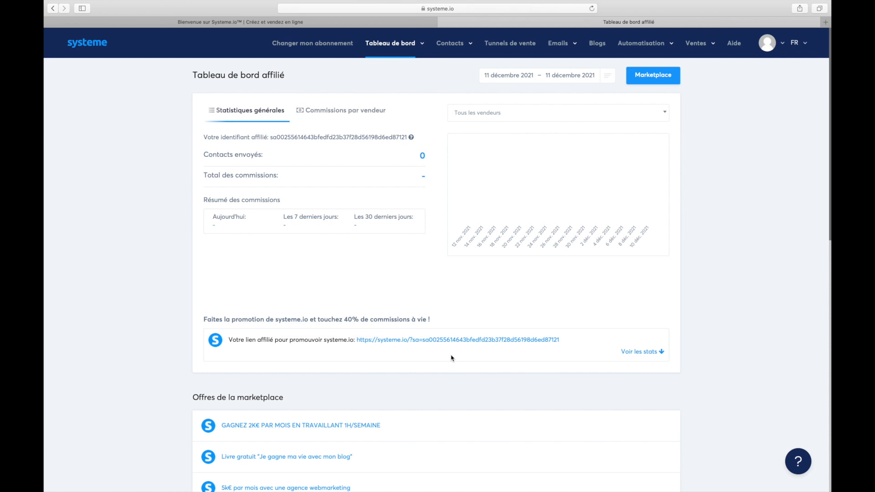
{"action": "scroll", "coordinate": [337, 220], "scroll_direction": "down", "scroll_amount": 5}
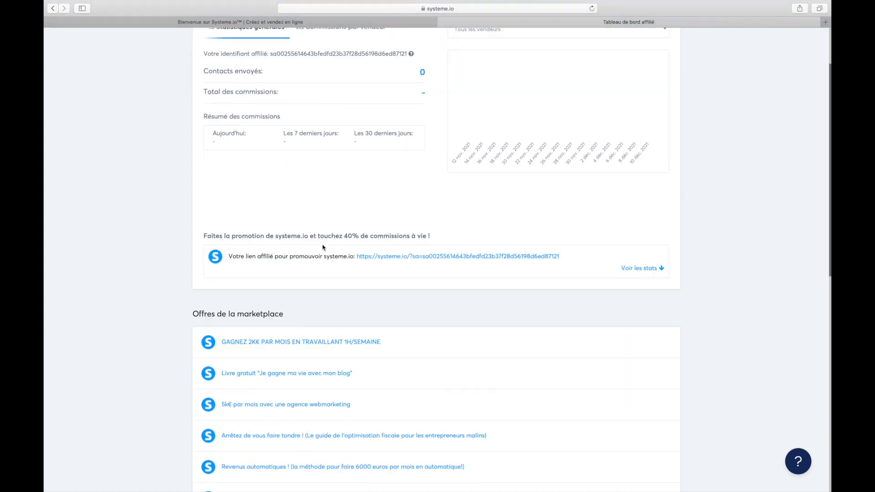
Step: View the Commissions par vendeur statistics on the affiliate dashboard and switch back to Statistiques générales
{"action": "scroll", "coordinate": [323, 246], "scroll_direction": "up", "scroll_amount": 5}
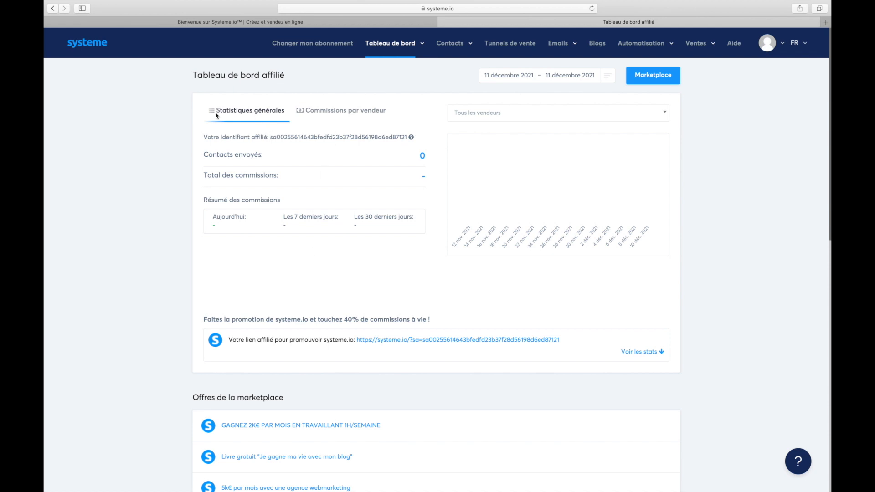
{"action": "left_click", "coordinate": [332, 116]}
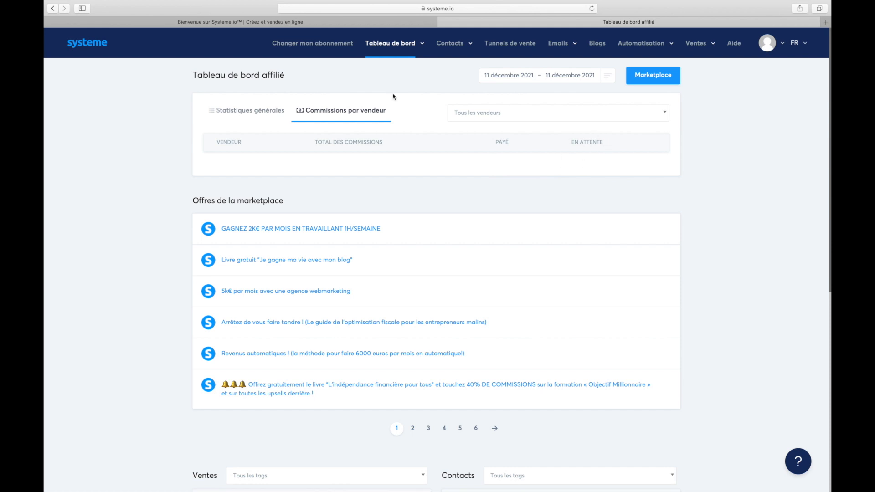
{"action": "left_click", "coordinate": [250, 114]}
Step: Review the commission rates and description of the marketplace offer Livre gratuit "Je gagne ma vie avec mon blog" and return to the affiliate dashboard
{"action": "scroll", "coordinate": [200, 215], "scroll_direction": "down", "scroll_amount": 3}
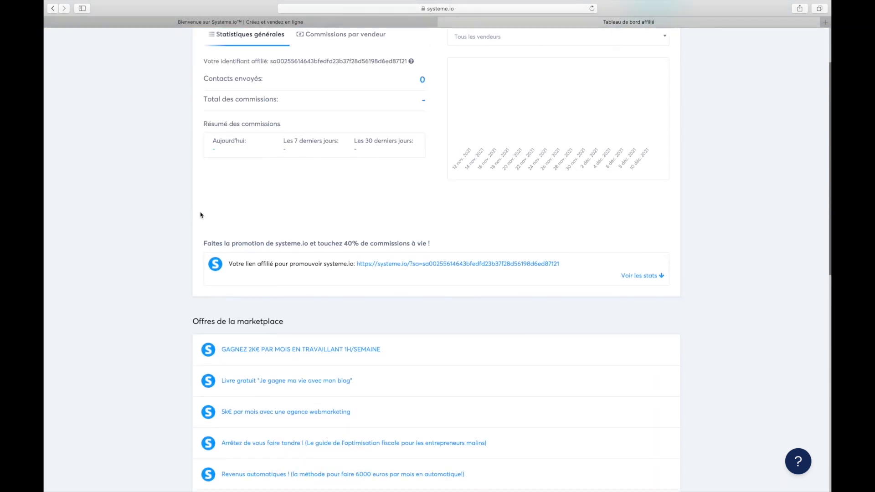
{"action": "scroll", "coordinate": [189, 274], "scroll_direction": "down", "scroll_amount": 5}
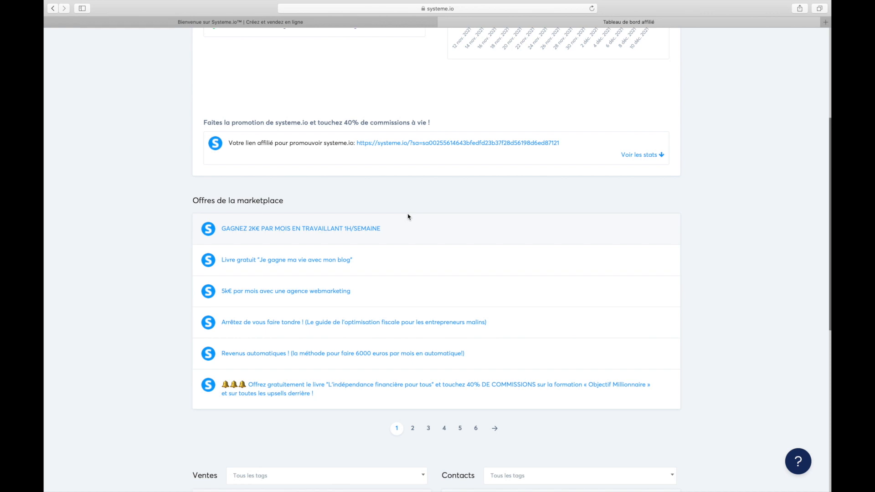
{"action": "left_click", "coordinate": [281, 265]}
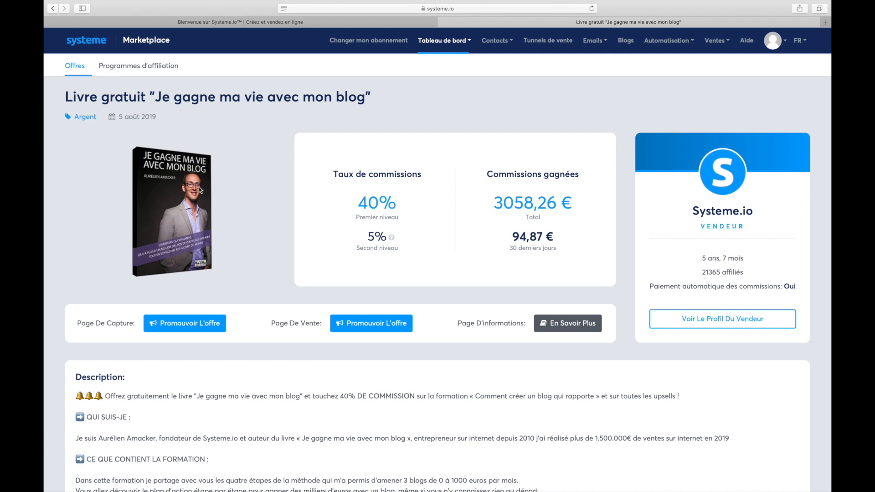
{"action": "scroll", "coordinate": [263, 231], "scroll_direction": "down", "scroll_amount": 1}
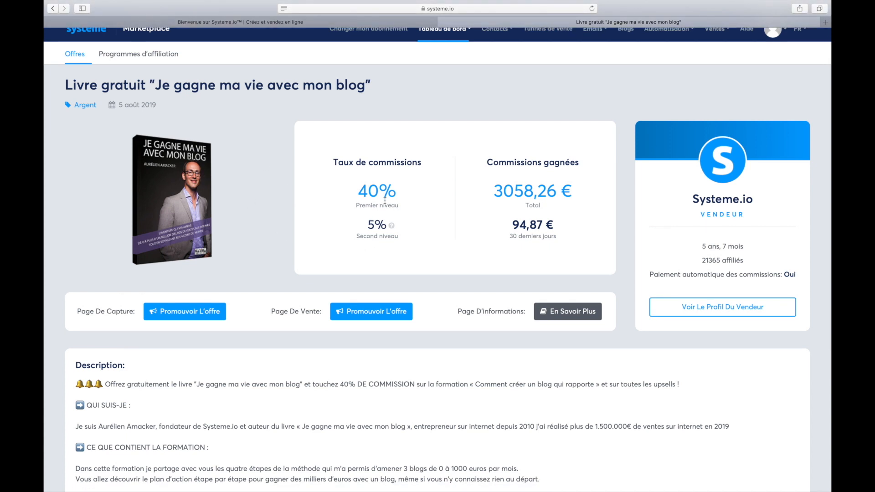
{"action": "scroll", "coordinate": [296, 285], "scroll_direction": "up", "scroll_amount": 1}
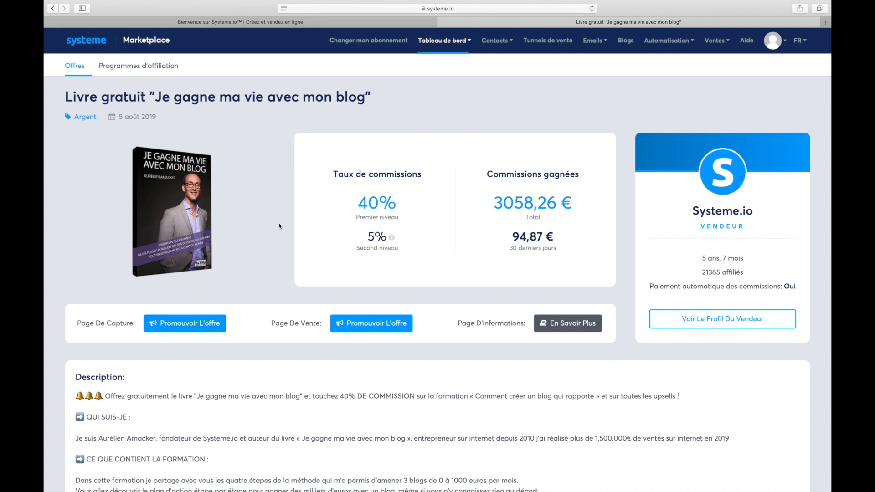
{"action": "scroll", "coordinate": [280, 226], "scroll_direction": "down", "scroll_amount": 5}
{"action": "scroll", "coordinate": [280, 226], "scroll_direction": "down", "scroll_amount": 4}
{"action": "scroll", "coordinate": [280, 226], "scroll_direction": "up", "scroll_amount": 10}
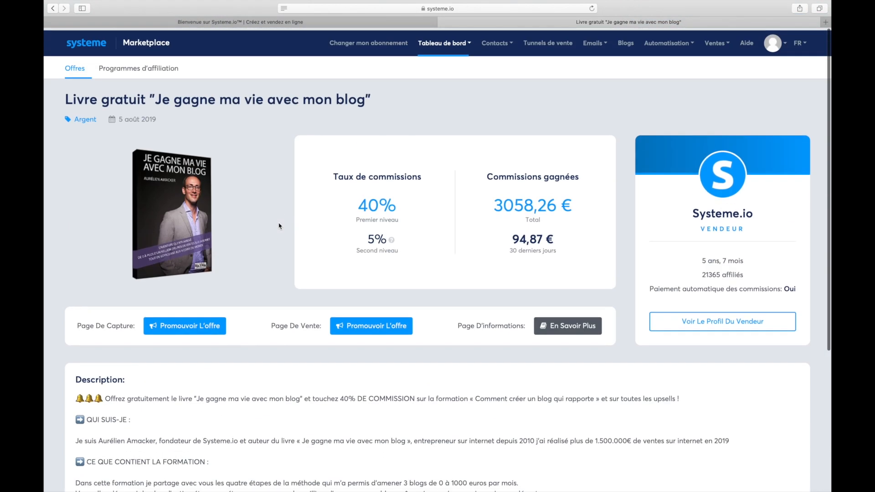
{"action": "scroll", "coordinate": [132, 196], "scroll_direction": "down", "scroll_amount": 5}
{"action": "scroll", "coordinate": [132, 197], "scroll_direction": "up", "scroll_amount": 5}
{"action": "left_click", "coordinate": [54, 9]}
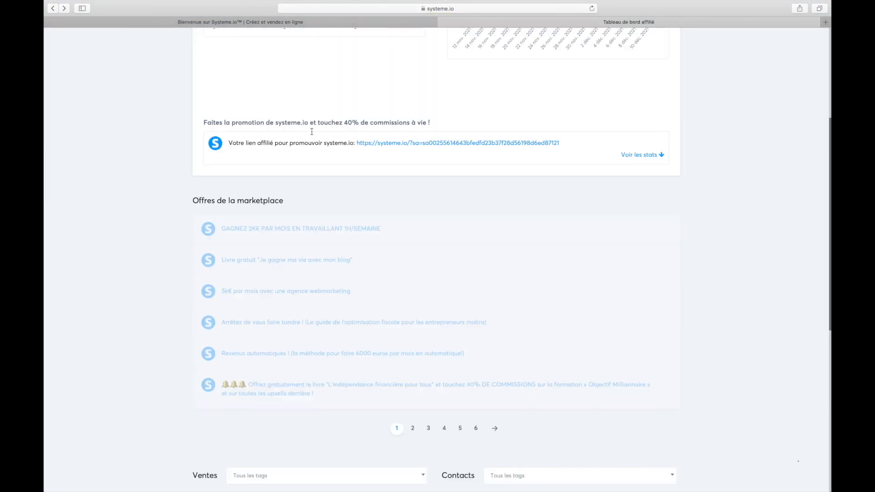
Step: Examine the Ventes, Contacts and Paiements sections of the affiliate dashboard
{"action": "scroll", "coordinate": [323, 229], "scroll_direction": "down", "scroll_amount": 3}
{"action": "scroll", "coordinate": [219, 300], "scroll_direction": "down", "scroll_amount": 3}
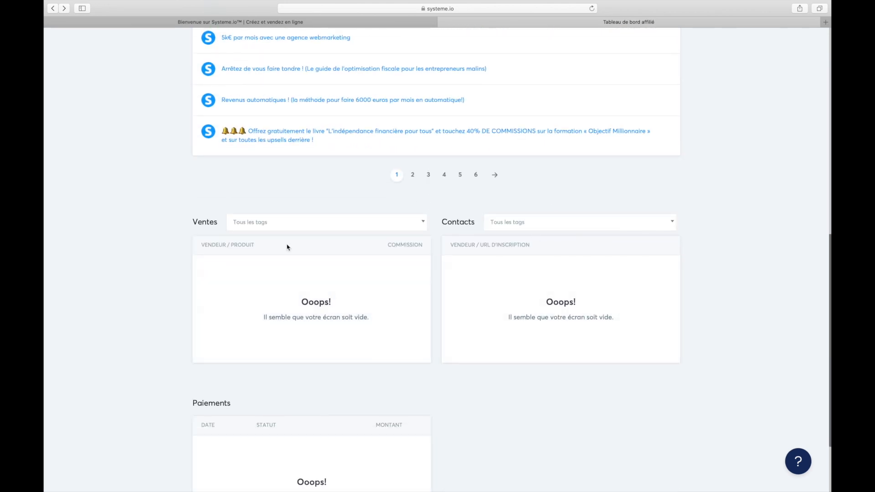
{"action": "scroll", "coordinate": [359, 313], "scroll_direction": "down", "scroll_amount": 2}
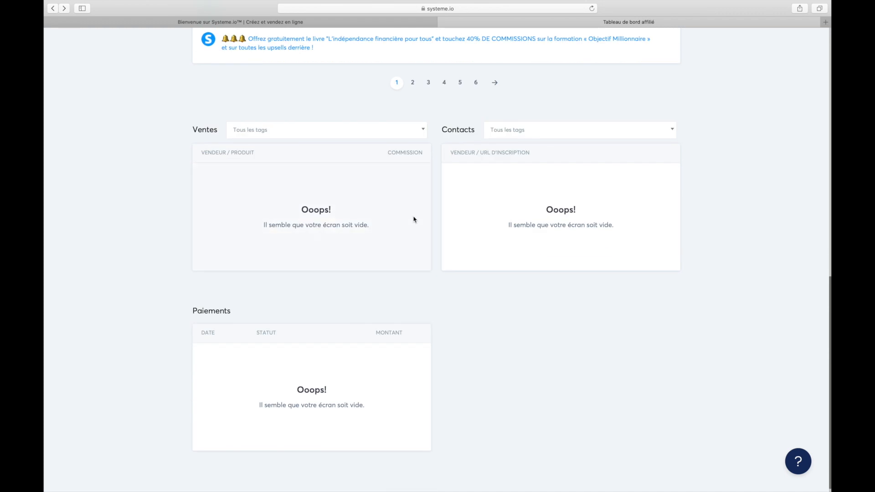
{"action": "scroll", "coordinate": [288, 289], "scroll_direction": "down", "scroll_amount": 1}
{"action": "scroll", "coordinate": [289, 289], "scroll_direction": "up", "scroll_amount": 5}
{"action": "scroll", "coordinate": [289, 289], "scroll_direction": "up", "scroll_amount": 6}
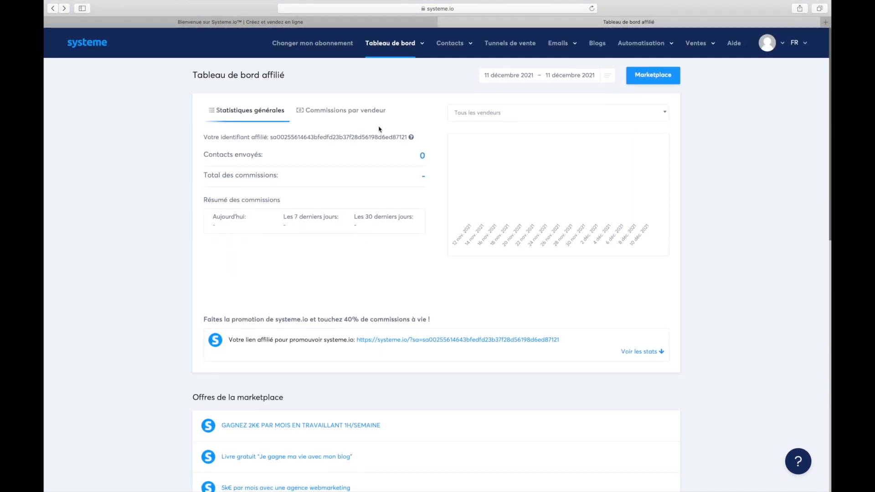
Step: Open the Marketplace and review the commissions and description of the offer Gagner de l'argent en faisant du « copier-coller »
{"action": "mouse_move", "coordinate": [403, 45]}
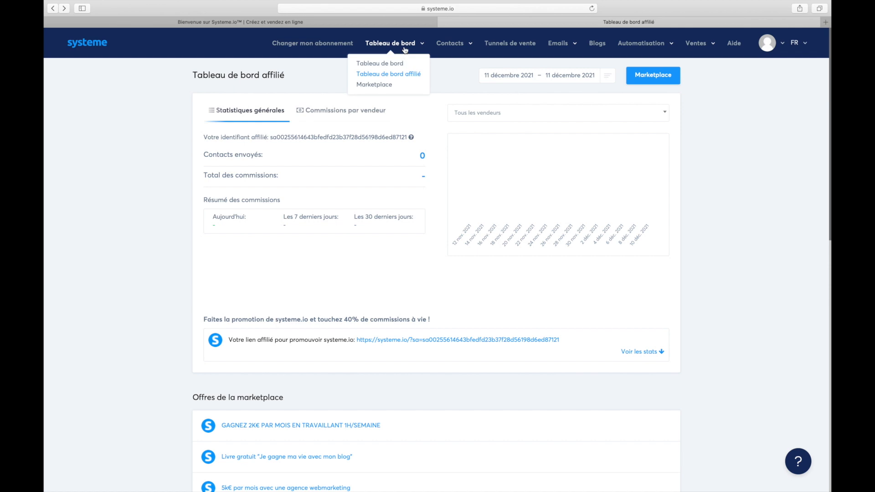
{"action": "left_click", "coordinate": [373, 85]}
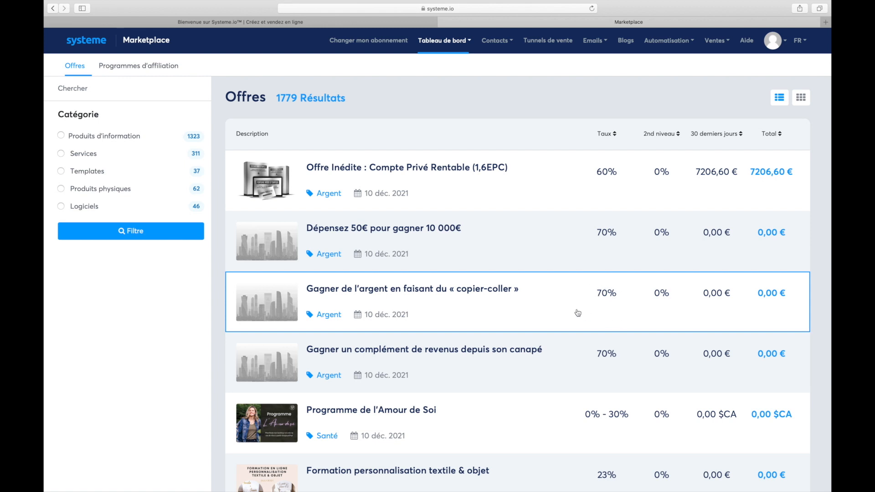
{"action": "left_click", "coordinate": [395, 294]}
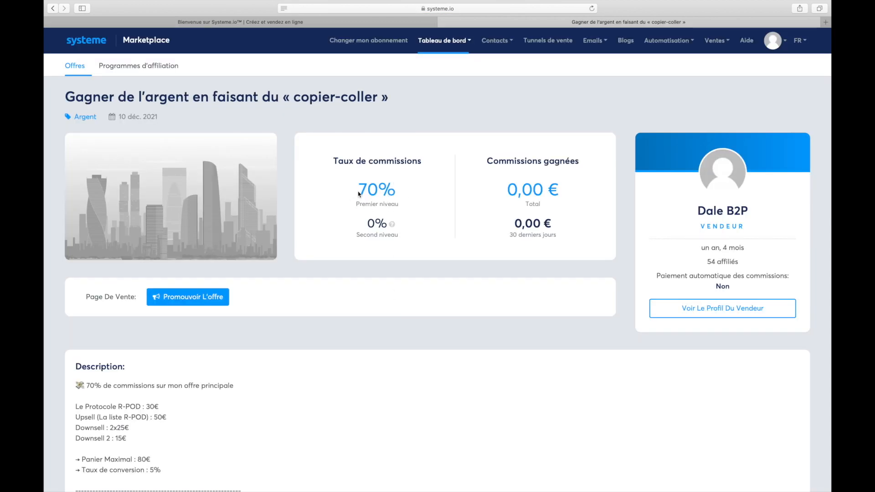
{"action": "scroll", "coordinate": [380, 190], "scroll_direction": "down", "scroll_amount": 2}
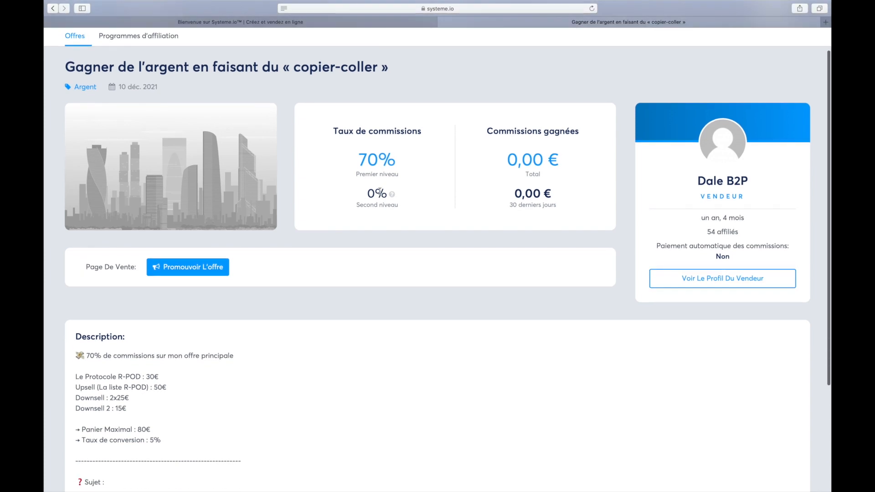
{"action": "scroll", "coordinate": [378, 192], "scroll_direction": "down", "scroll_amount": 5}
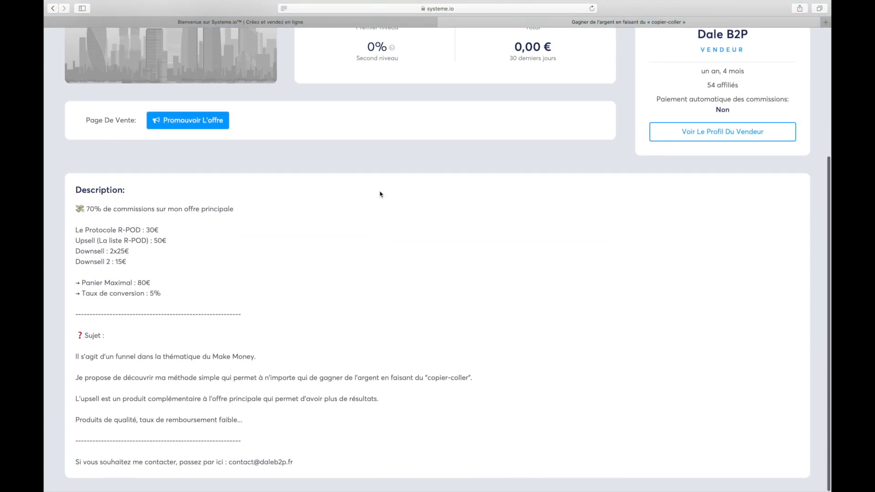
{"action": "scroll", "coordinate": [379, 193], "scroll_direction": "up", "scroll_amount": 4}
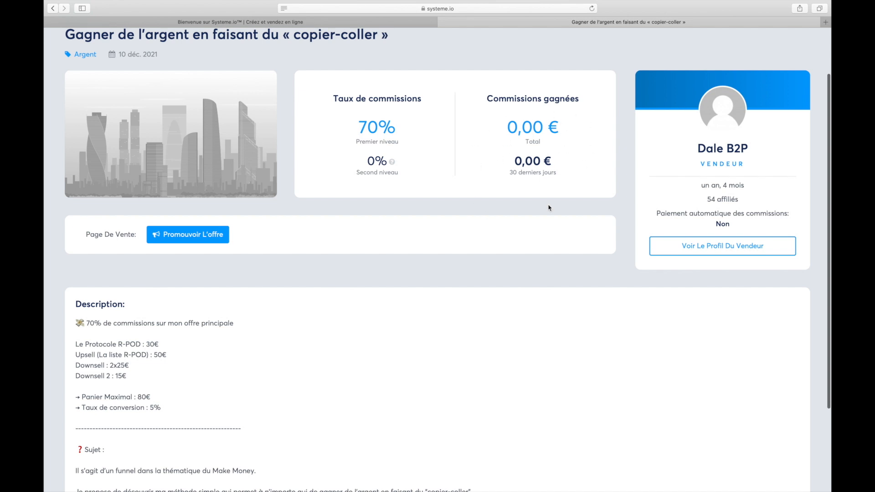
{"action": "scroll", "coordinate": [385, 249], "scroll_direction": "down", "scroll_amount": 4}
{"action": "scroll", "coordinate": [384, 248], "scroll_direction": "up", "scroll_amount": 6}
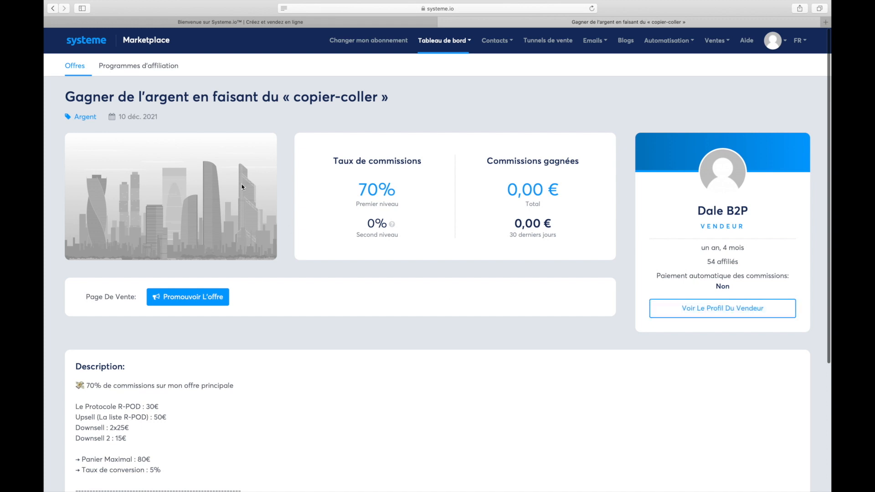
{"action": "left_click", "coordinate": [52, 8]}
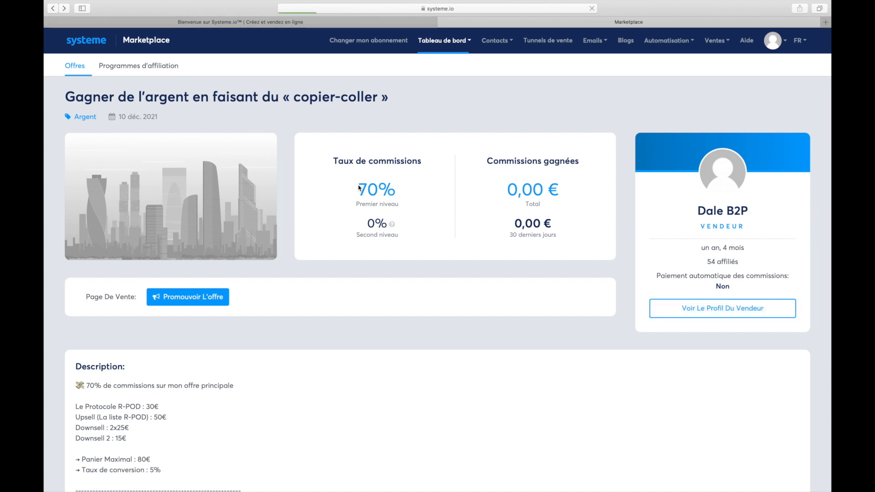
Step: Review the commissions and description of the offer Apprendre à lire, un jeu d'enfant and return to the Tableau de bord affilié
{"action": "scroll", "coordinate": [426, 271], "scroll_direction": "down", "scroll_amount": 10}
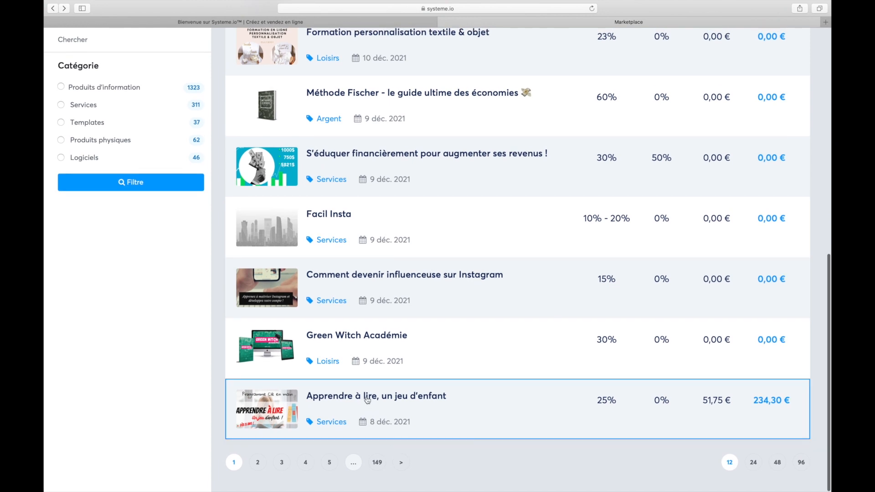
{"action": "left_click", "coordinate": [367, 400]}
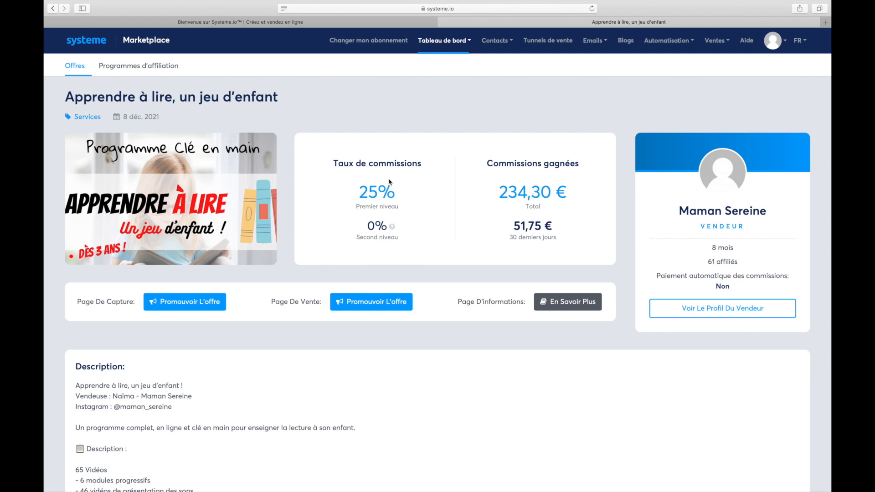
{"action": "scroll", "coordinate": [318, 216], "scroll_direction": "down", "scroll_amount": 5}
{"action": "scroll", "coordinate": [318, 216], "scroll_direction": "up", "scroll_amount": 9}
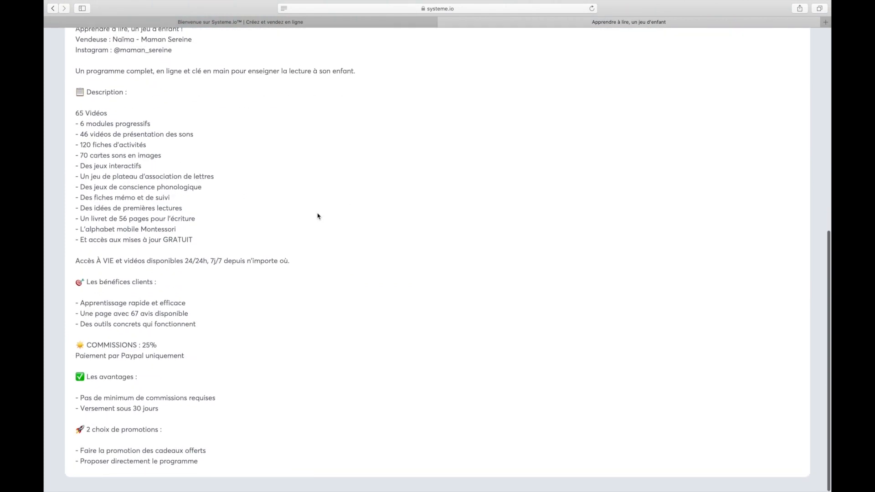
{"action": "left_click", "coordinate": [52, 8]}
{"action": "left_click", "coordinate": [52, 10]}
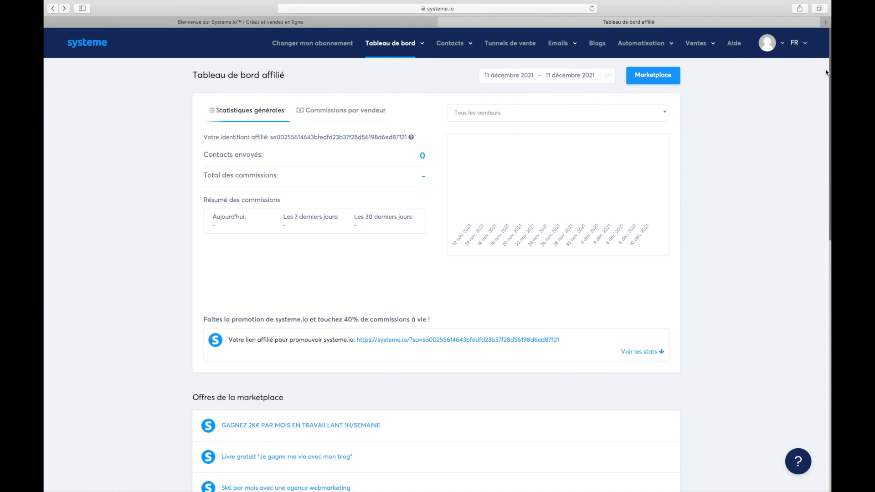
Step: Open the account's Réglages and display the Paramètres du compte
{"action": "left_click", "coordinate": [782, 46]}
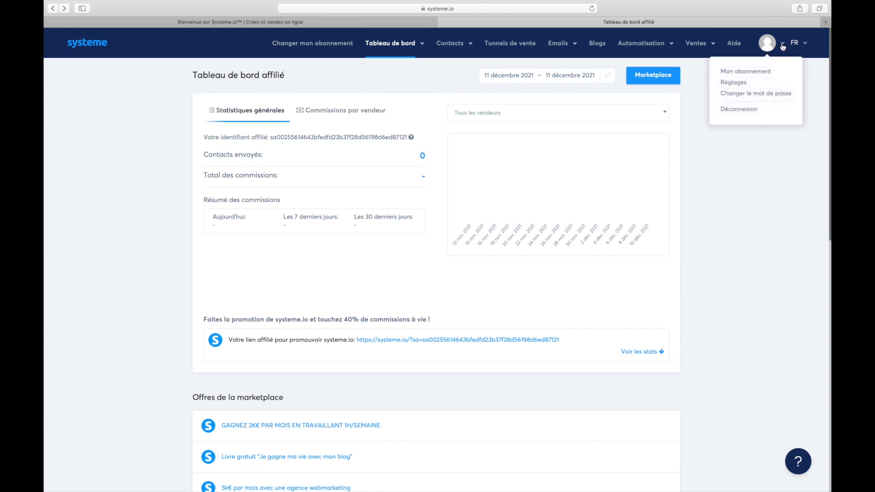
{"action": "left_click", "coordinate": [737, 84]}
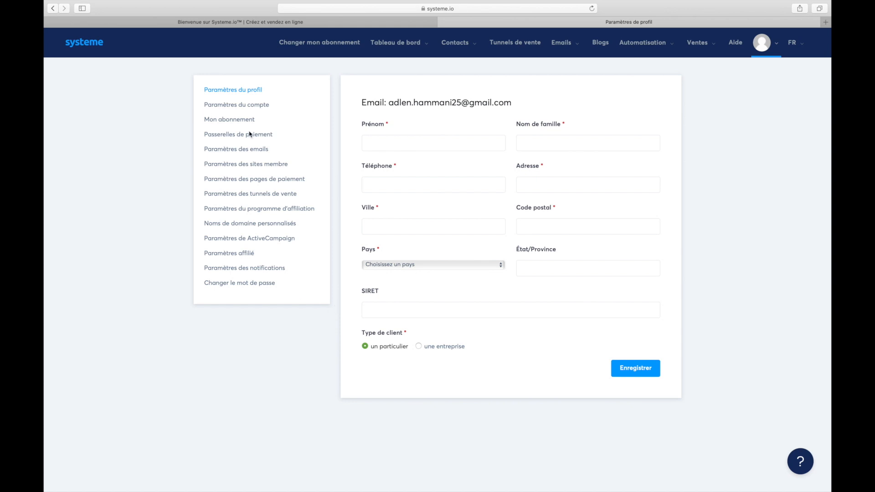
{"action": "left_click", "coordinate": [259, 107]}
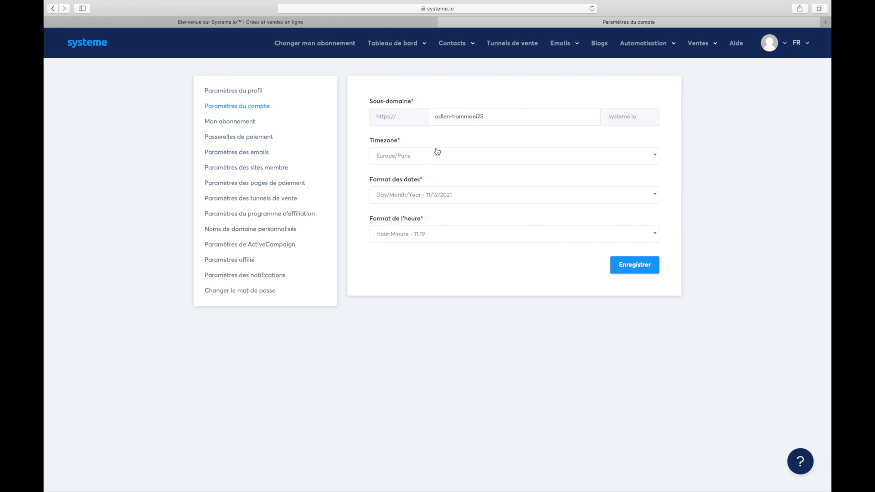
Step: Clear the subdomain name from the Sous-domaine field of the account settings
{"action": "left_click", "coordinate": [475, 113]}
{"action": "key", "text": "super+a"}
{"action": "key", "text": "BackSpace"}
{"action": "left_click", "coordinate": [498, 93]}
{"action": "left_click", "coordinate": [445, 119]}
Step: Open Mon abonnement and compare the feature limits of the Gratuit, Startup, Webinars and Entreprise plans
{"action": "left_click", "coordinate": [231, 122]}
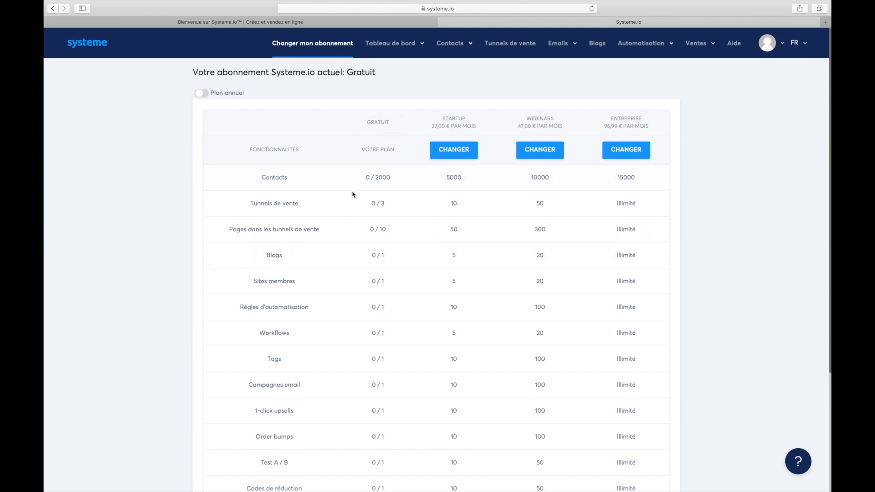
{"action": "scroll", "coordinate": [354, 244], "scroll_direction": "down", "scroll_amount": 5}
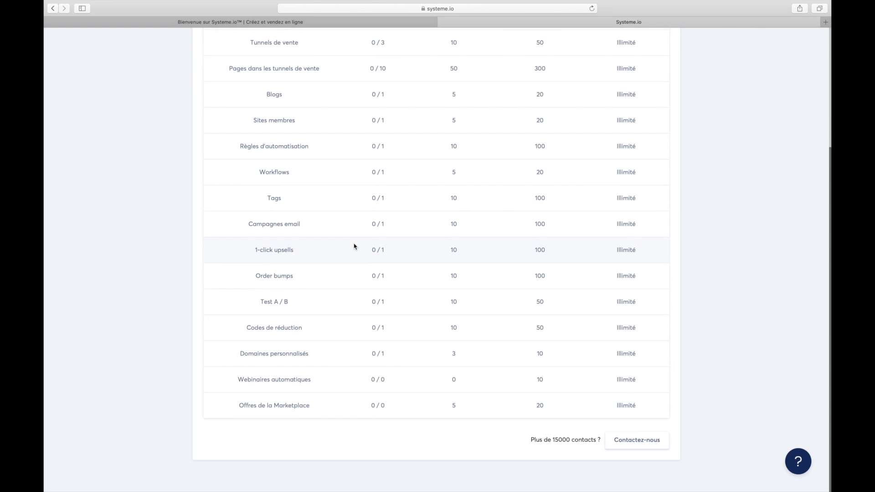
{"action": "scroll", "coordinate": [354, 246], "scroll_direction": "up", "scroll_amount": 5}
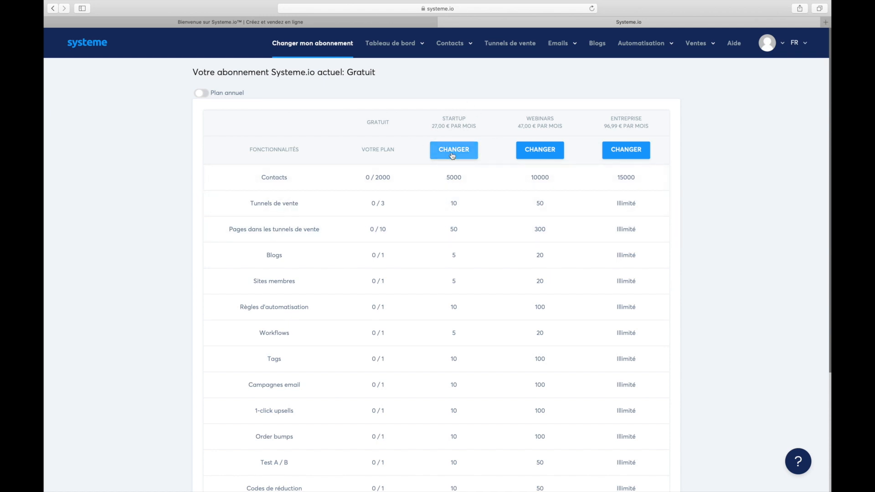
{"action": "scroll", "coordinate": [319, 322], "scroll_direction": "down", "scroll_amount": 5}
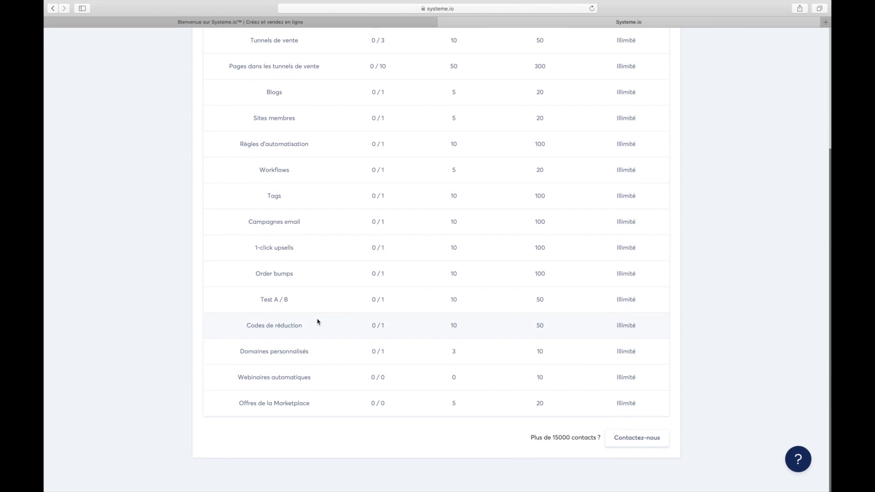
{"action": "scroll", "coordinate": [318, 321], "scroll_direction": "up", "scroll_amount": 5}
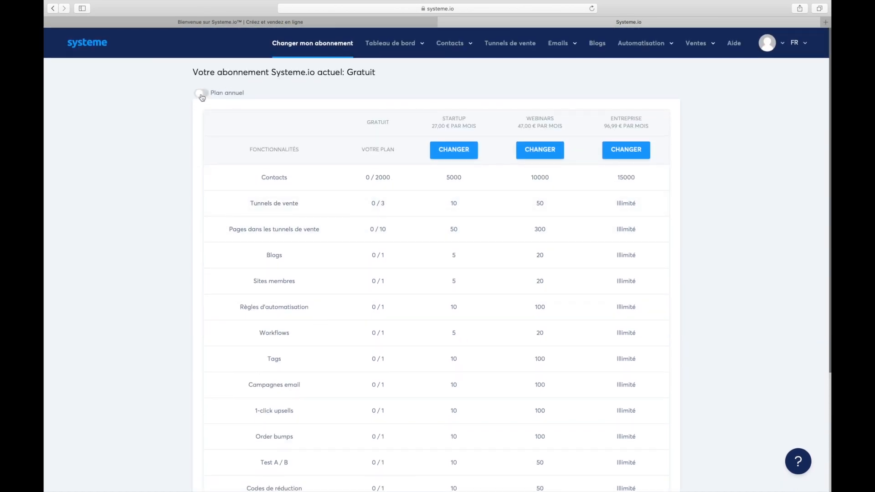
Step: Toggle Plan annuel on and back off in the plan table and return to Paramètres du compte
{"action": "left_click", "coordinate": [201, 93]}
{"action": "left_click", "coordinate": [199, 94]}
{"action": "left_click", "coordinate": [54, 9]}
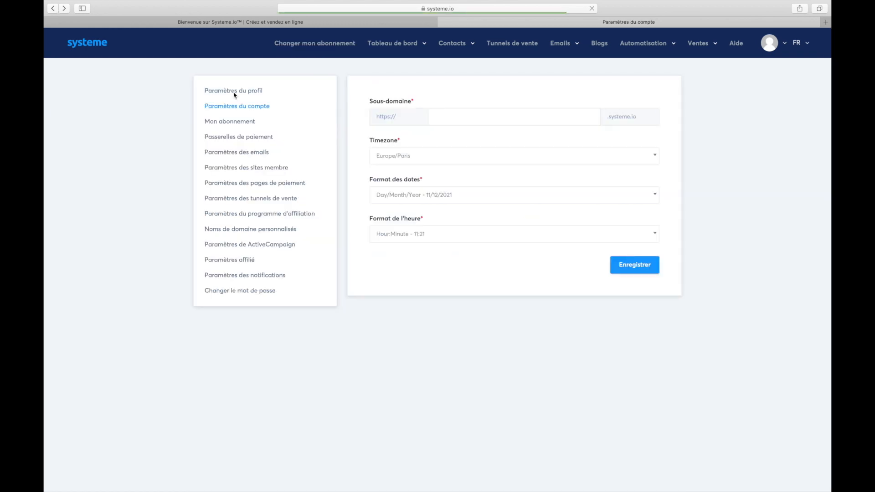
Step: View the Stripe and Paypal options under Passerelles de paiement and open Paramètres des emails
{"action": "left_click", "coordinate": [252, 142]}
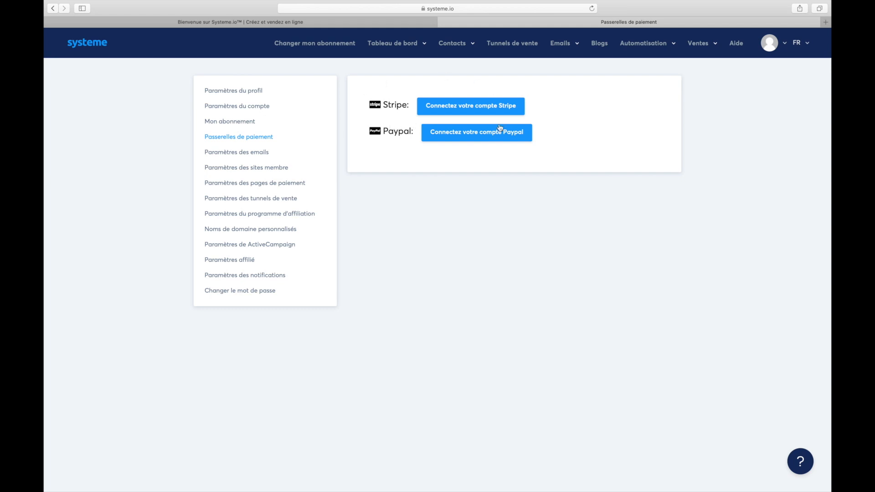
{"action": "left_click", "coordinate": [221, 155]}
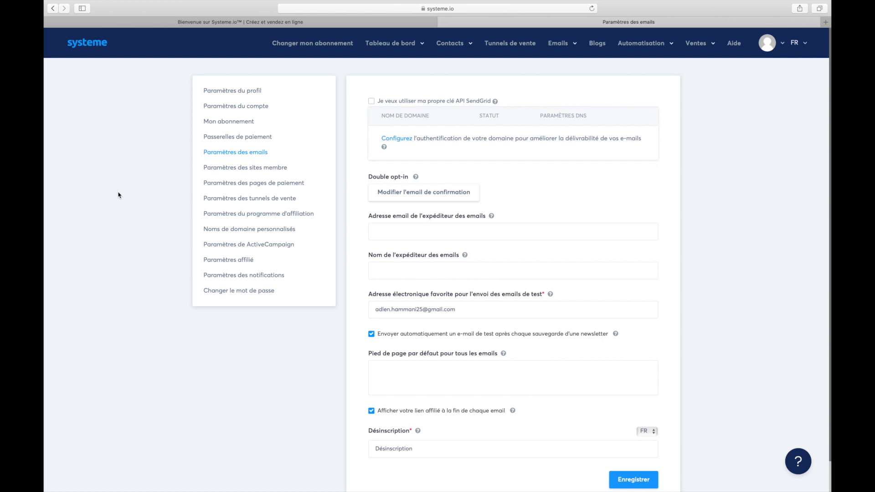
Step: Review the SendGrid key, domain authentication and sender address options in Paramètres des emails
{"action": "scroll", "coordinate": [141, 282], "scroll_direction": "down", "scroll_amount": 2}
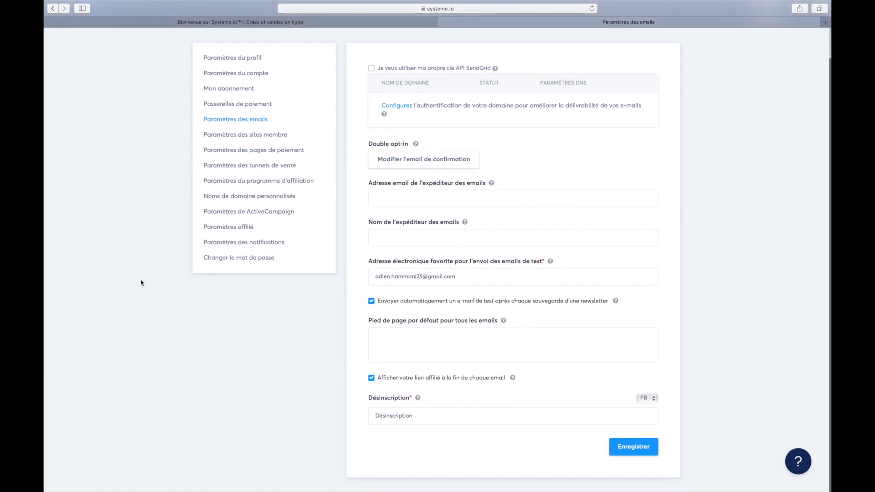
{"action": "scroll", "coordinate": [141, 282], "scroll_direction": "up", "scroll_amount": 2}
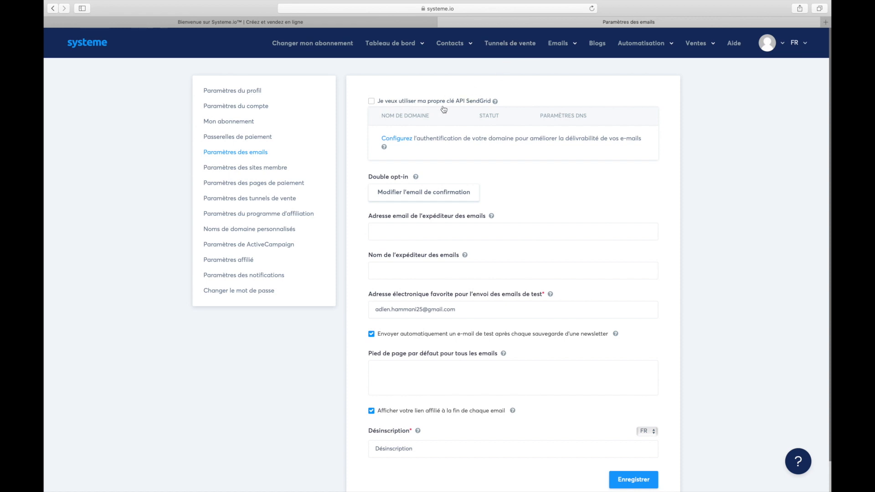
{"action": "mouse_move", "coordinate": [495, 104]}
{"action": "mouse_move", "coordinate": [492, 220]}
{"action": "mouse_move", "coordinate": [560, 54]}
Step: Highlight the test email address and view the help for the default email footer and Désinscription
{"action": "scroll", "coordinate": [366, 293], "scroll_direction": "down", "scroll_amount": 2}
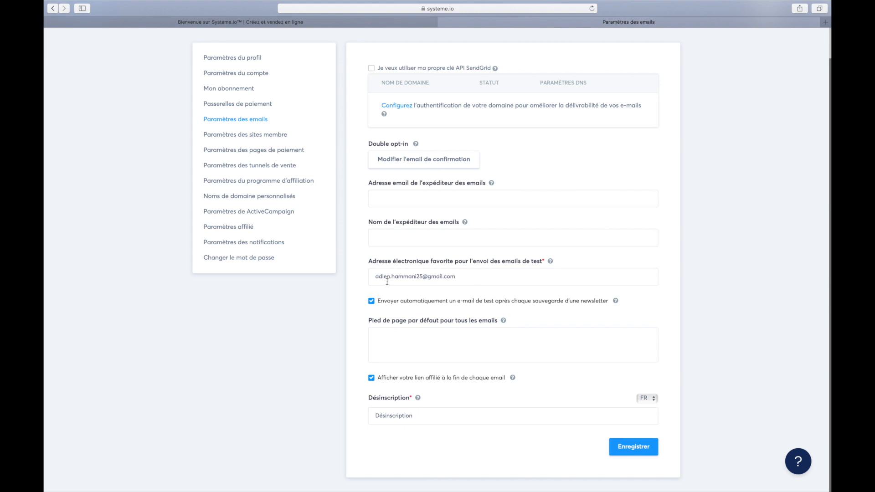
{"action": "left_click", "coordinate": [462, 279]}
{"action": "left_click_drag", "start_coordinate": [463, 279], "coordinate": [339, 269]}
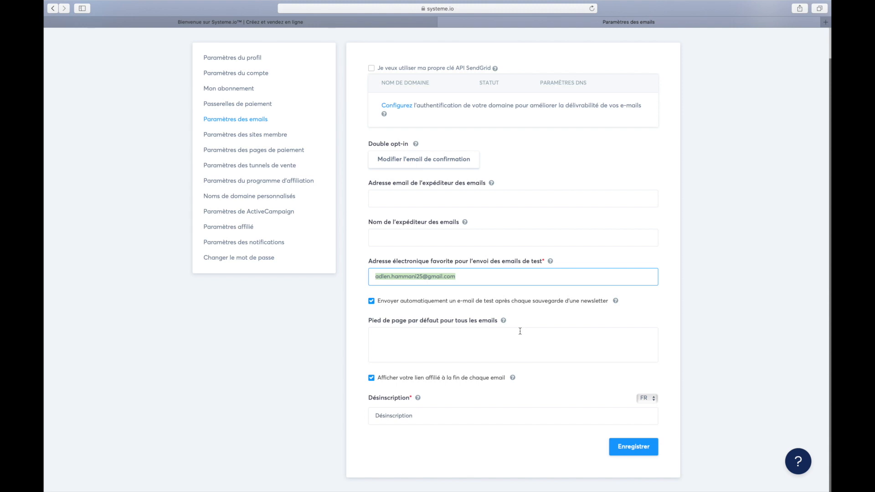
{"action": "mouse_move", "coordinate": [504, 323]}
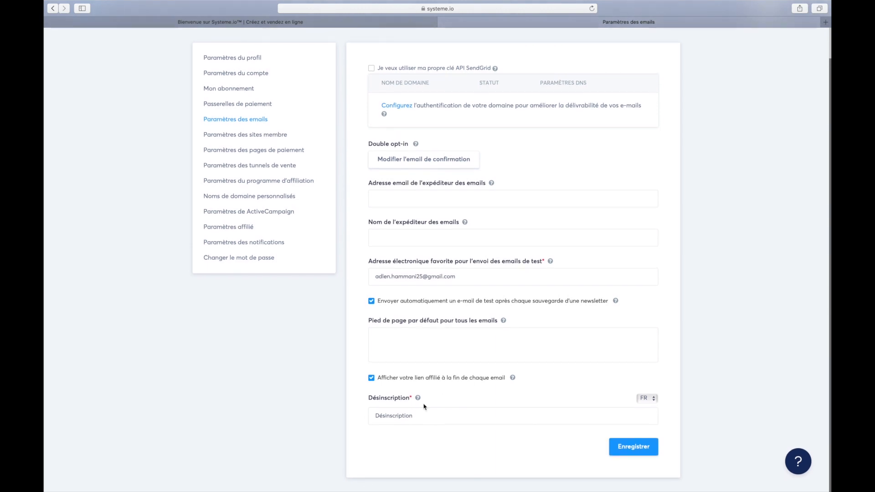
{"action": "mouse_move", "coordinate": [417, 400]}
Step: View Paramètres des sites membre, open Paramètres des pages de paiement and read through the Texte des conditions générales
{"action": "left_click", "coordinate": [252, 137]}
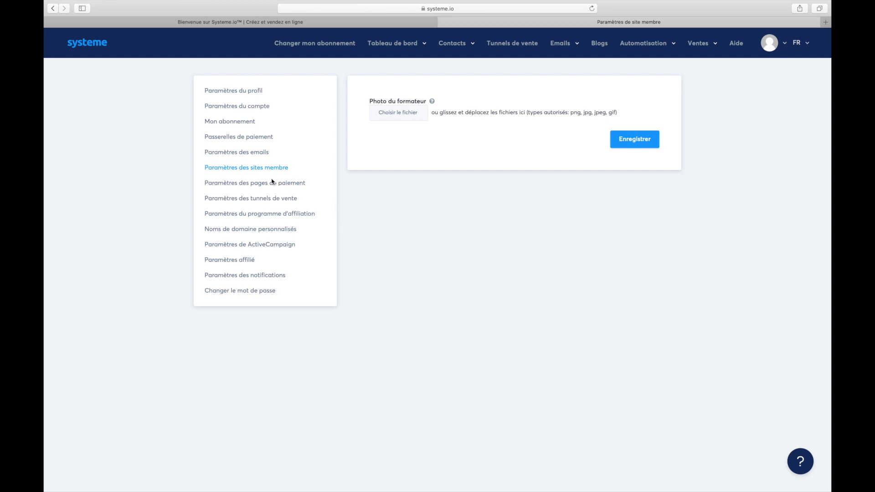
{"action": "left_click", "coordinate": [255, 184]}
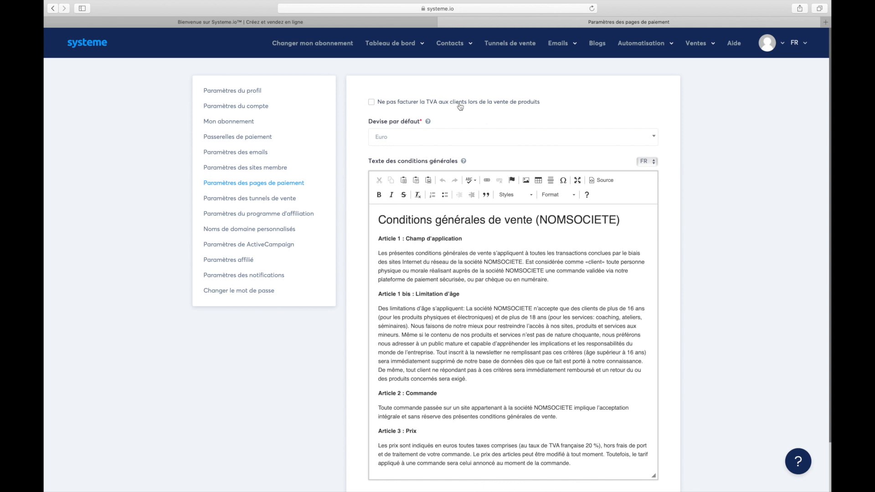
{"action": "scroll", "coordinate": [392, 280], "scroll_direction": "down", "scroll_amount": 5}
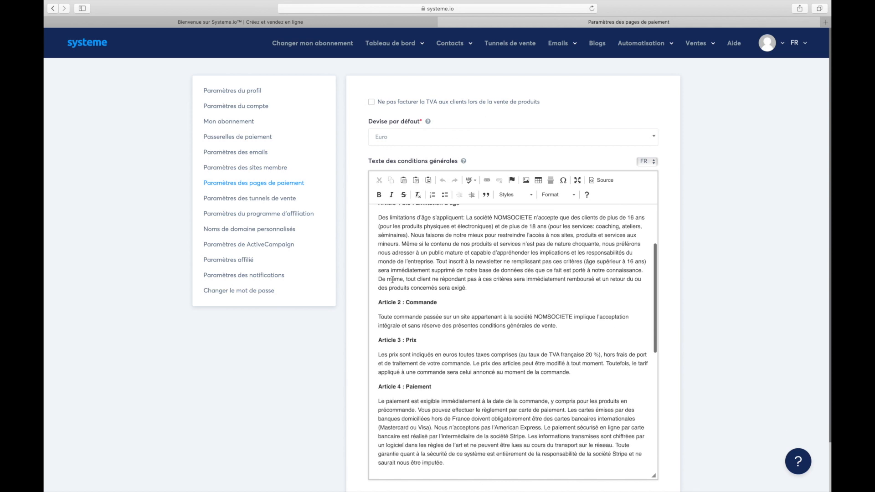
{"action": "scroll", "coordinate": [391, 280], "scroll_direction": "down", "scroll_amount": 5}
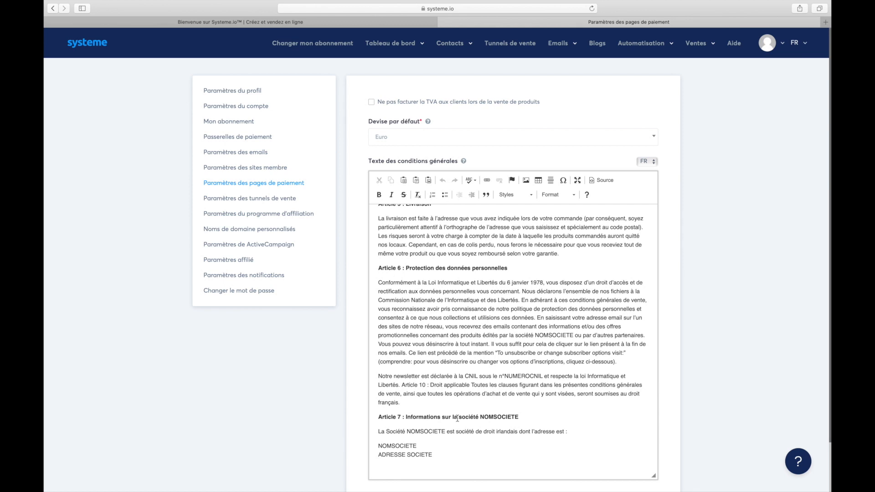
Step: Highlight the NOMSOCIETE placeholder in the title of the Conditions générales de vente
{"action": "left_click_drag", "start_coordinate": [451, 453], "coordinate": [407, 315]}
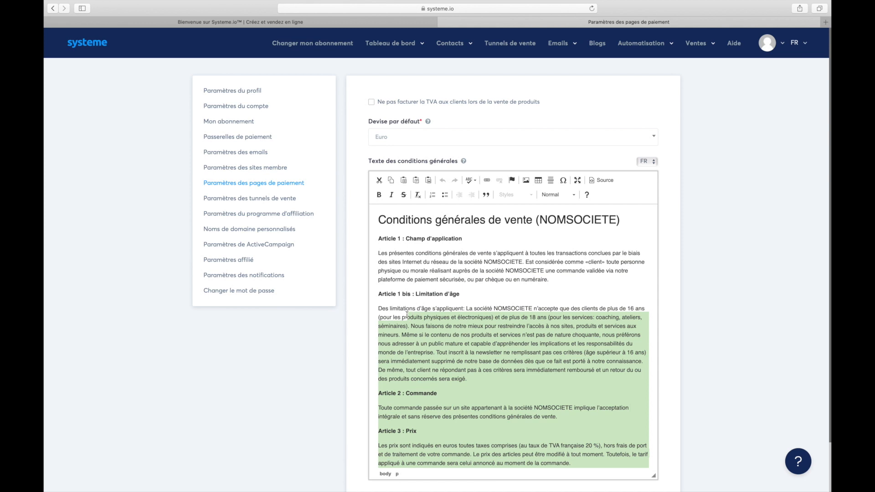
{"action": "left_click_drag", "start_coordinate": [540, 220], "coordinate": [615, 221]}
{"action": "left_click_drag", "start_coordinate": [542, 220], "coordinate": [619, 221]}
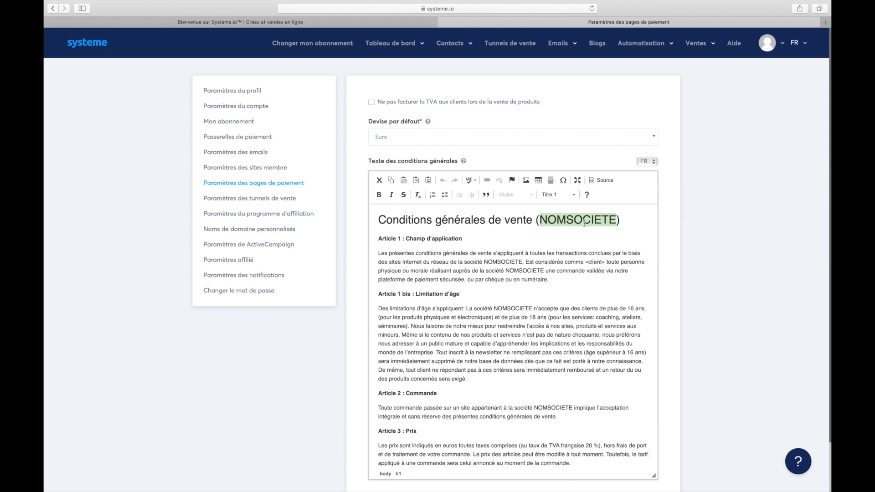
{"action": "left_click", "coordinate": [560, 240]}
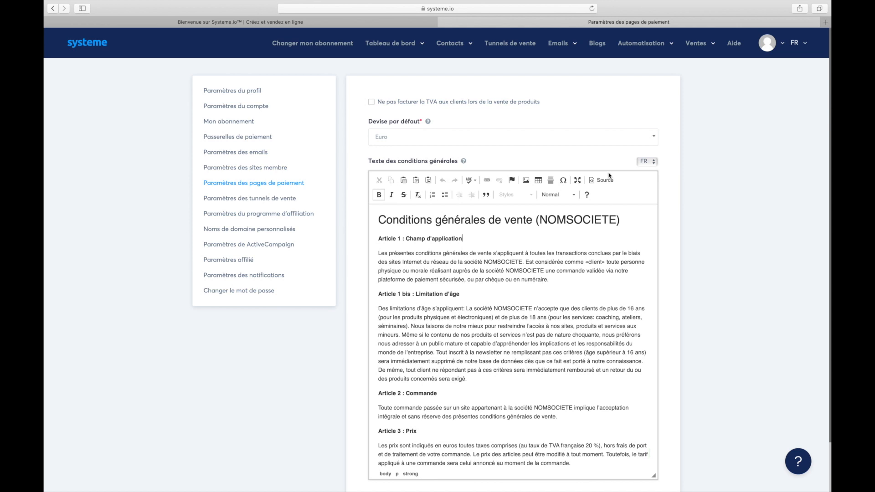
Step: Highlight the NOMSOCIETE placeholder and the word irlandais in Article 7 of the general terms
{"action": "scroll", "coordinate": [592, 228], "scroll_direction": "down", "scroll_amount": 3}
{"action": "scroll", "coordinate": [547, 325], "scroll_direction": "down", "scroll_amount": 10}
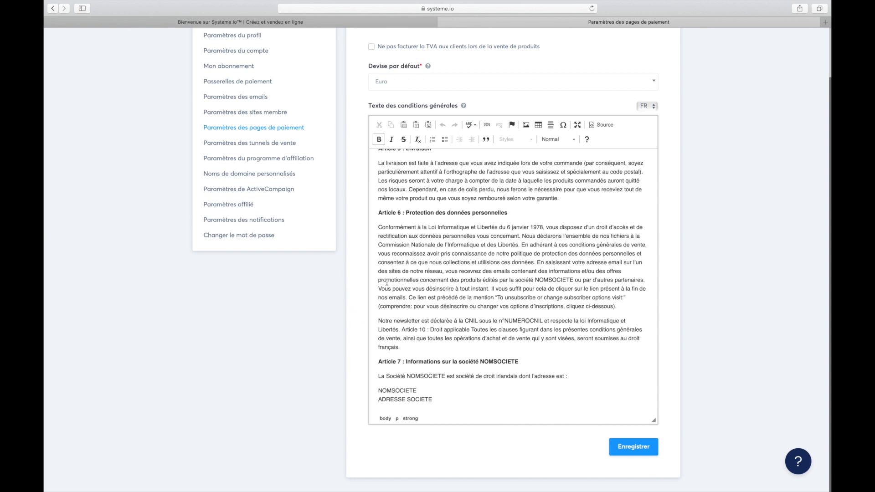
{"action": "double_click", "coordinate": [436, 375]}
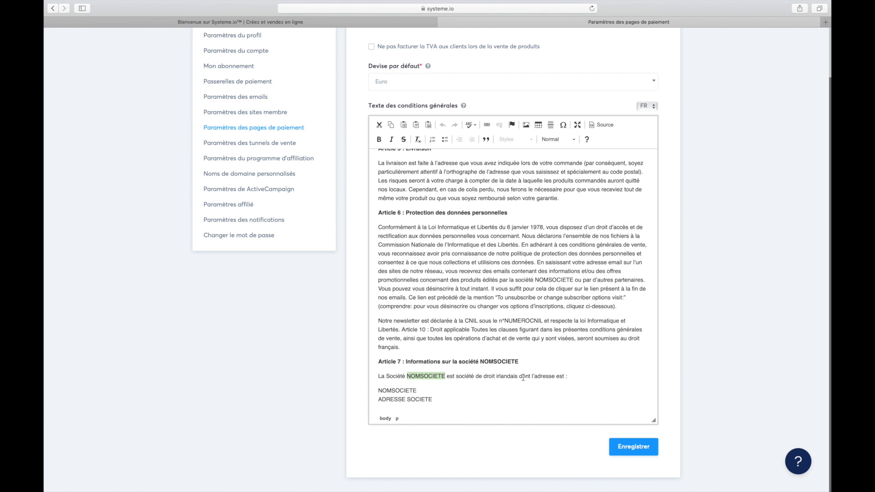
{"action": "left_click_drag", "start_coordinate": [518, 377], "coordinate": [496, 378]}
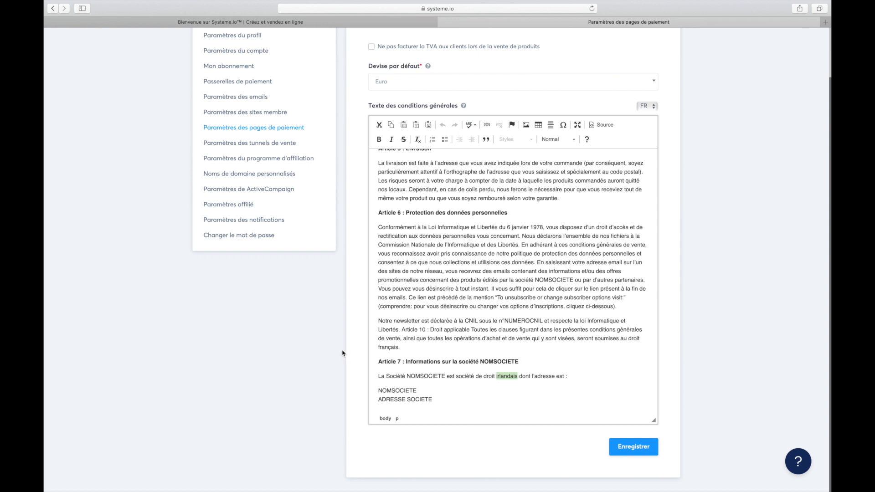
{"action": "scroll", "coordinate": [342, 353], "scroll_direction": "up", "scroll_amount": 3}
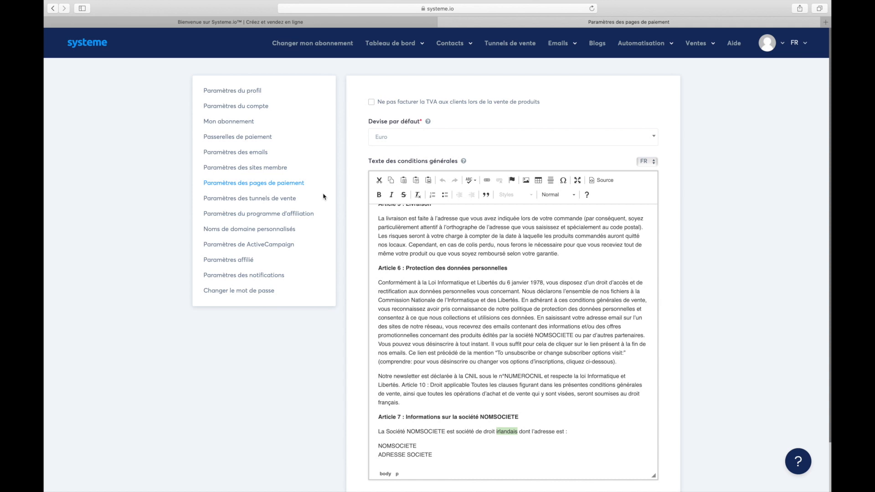
Step: View the Code de tracking help in Paramètres des tunnels de vente and look through Paramètres du programme d'affiliation
{"action": "left_click", "coordinate": [263, 198]}
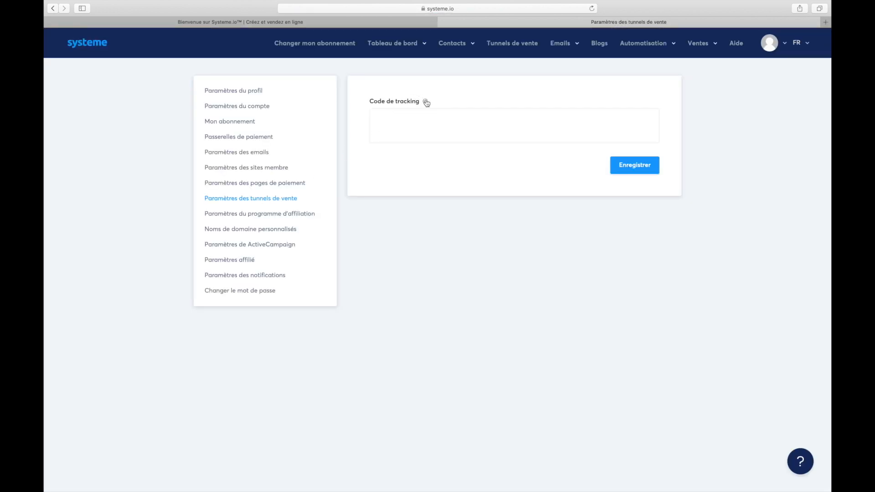
{"action": "mouse_move", "coordinate": [426, 103]}
{"action": "left_click", "coordinate": [280, 217]}
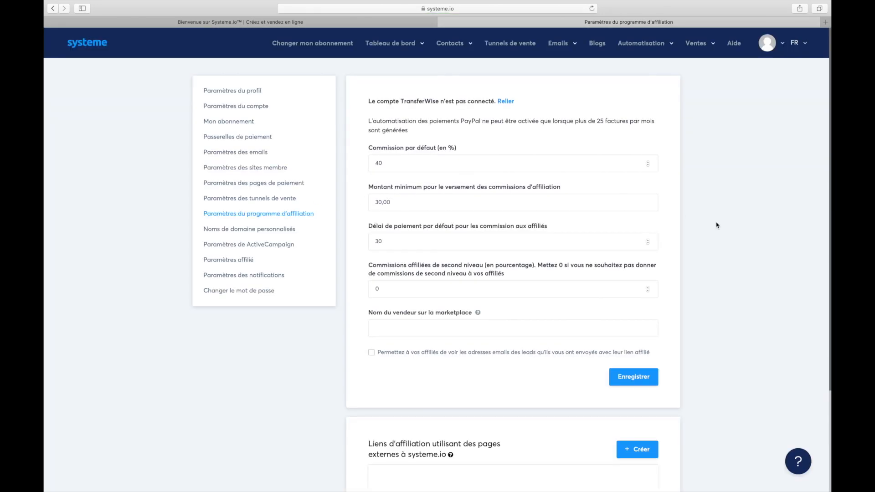
{"action": "scroll", "coordinate": [717, 225], "scroll_direction": "down", "scroll_amount": 5}
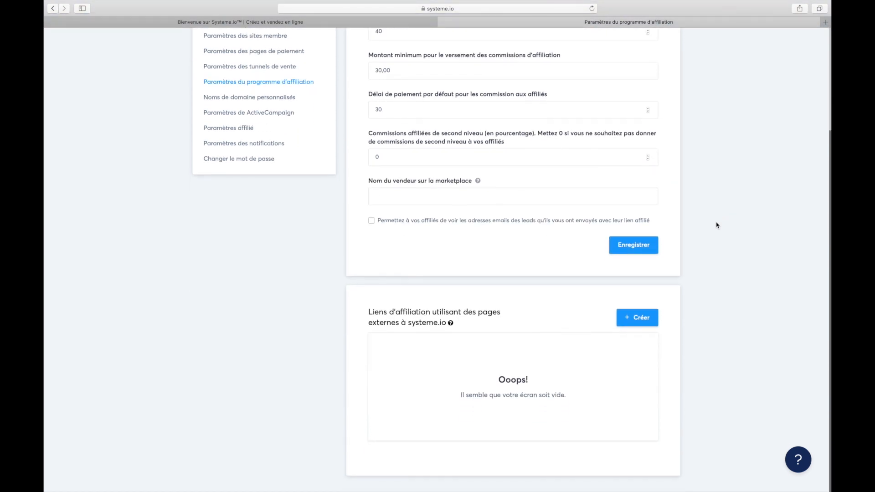
{"action": "scroll", "coordinate": [717, 225], "scroll_direction": "up", "scroll_amount": 4}
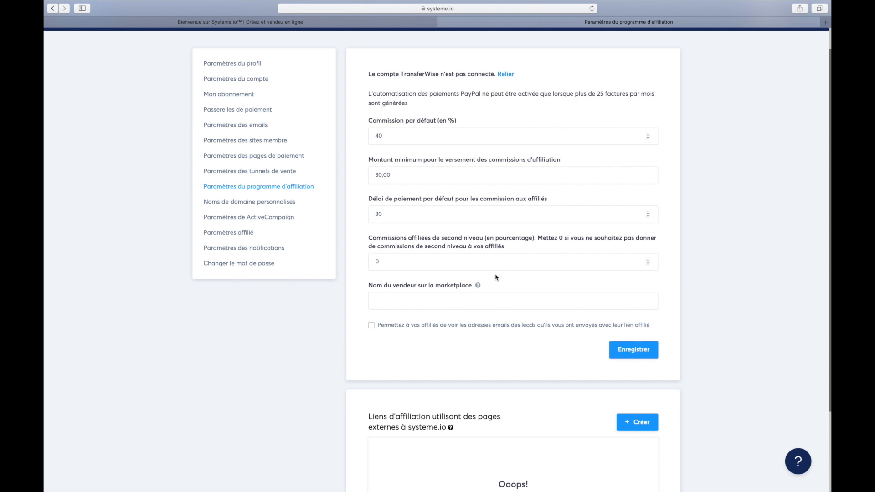
Step: Try raising the default affiliate commission percentage and bring it back to 40
{"action": "left_click", "coordinate": [648, 135]}
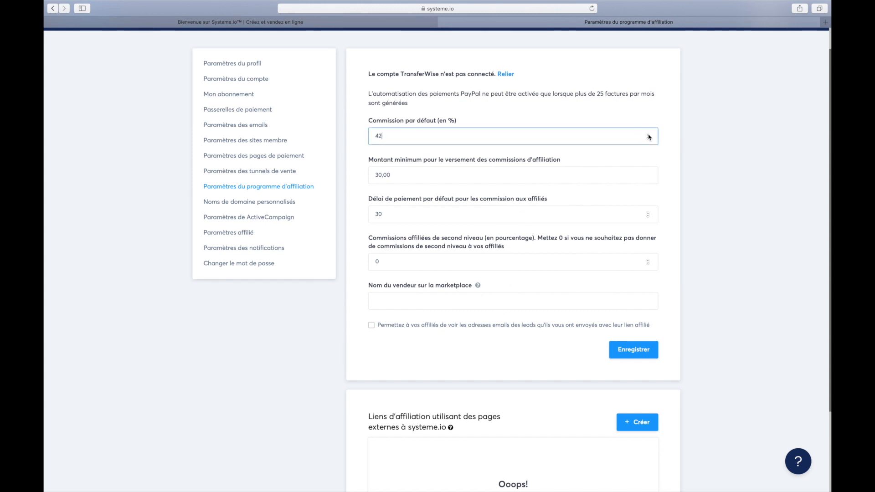
{"action": "left_click", "coordinate": [648, 135]}
{"action": "left_click", "coordinate": [648, 138]}
{"action": "left_click", "coordinate": [648, 138]}
{"action": "left_click", "coordinate": [649, 139]}
{"action": "left_click", "coordinate": [648, 139]}
{"action": "left_click", "coordinate": [649, 139]}
{"action": "left_click", "coordinate": [649, 139]}
{"action": "left_click", "coordinate": [649, 139]}
{"action": "left_click", "coordinate": [649, 139]}
Step: Review the remaining affiliate program settings, including second-level commissions, marketplace seller name and affiliate links for external pages
{"action": "scroll", "coordinate": [550, 231], "scroll_direction": "down", "scroll_amount": 3}
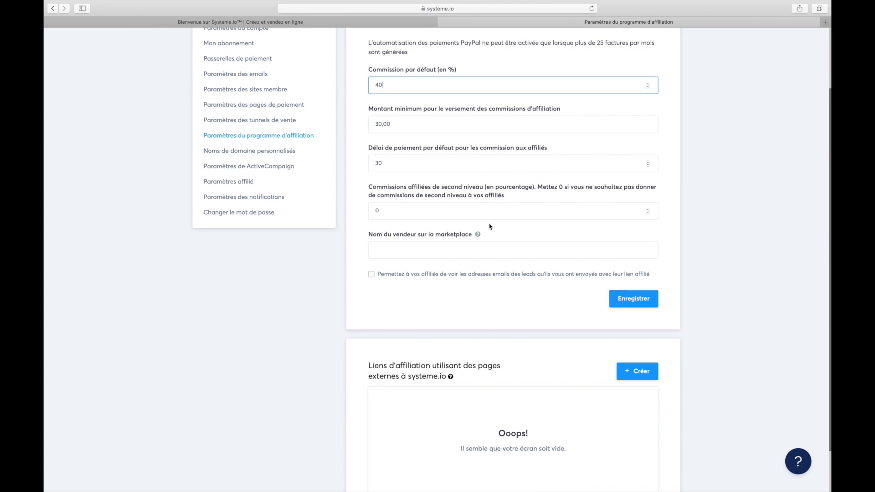
{"action": "scroll", "coordinate": [479, 241], "scroll_direction": "down", "scroll_amount": 3}
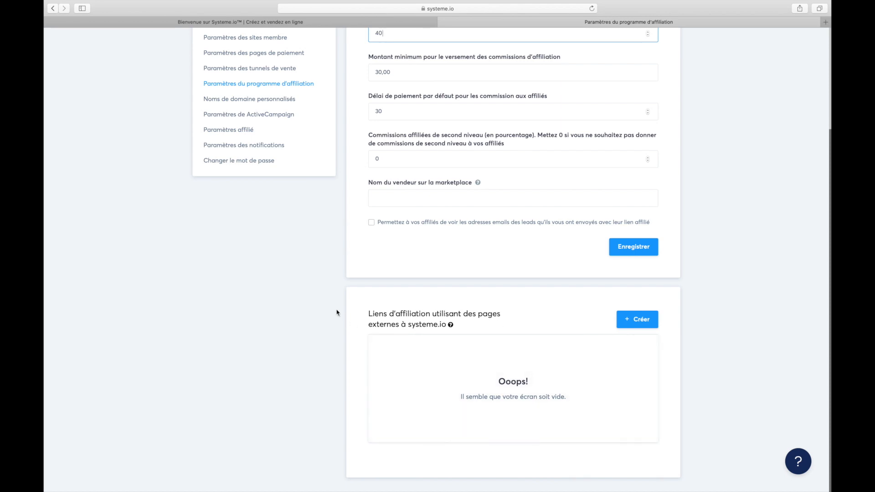
{"action": "scroll", "coordinate": [347, 238], "scroll_direction": "up", "scroll_amount": 5}
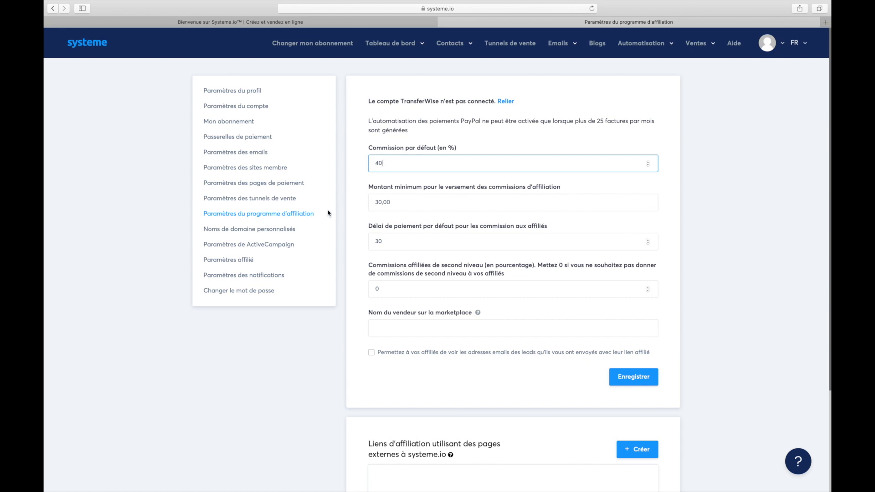
Step: View Noms de domaine personnalisés, Paramètres de ActiveCampaign and the payout modes offered in Paramètres affilié
{"action": "left_click", "coordinate": [239, 229]}
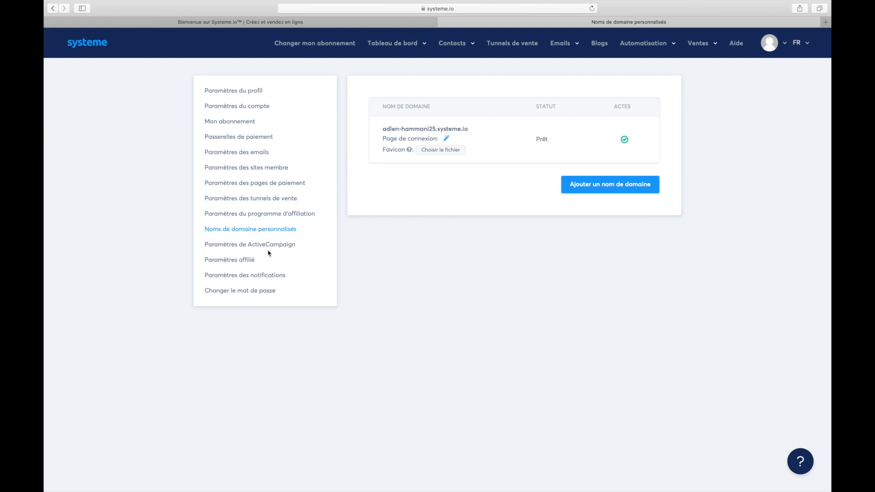
{"action": "left_click", "coordinate": [253, 246]}
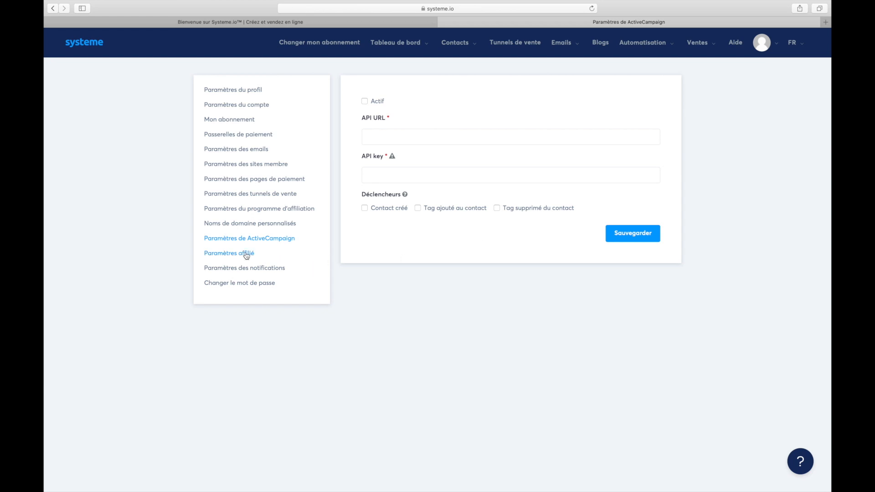
{"action": "left_click", "coordinate": [228, 255]}
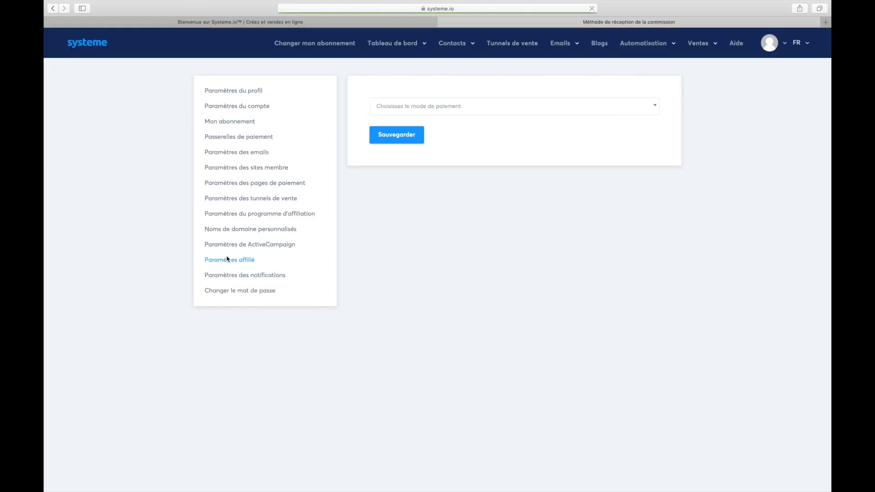
{"action": "left_click", "coordinate": [622, 112]}
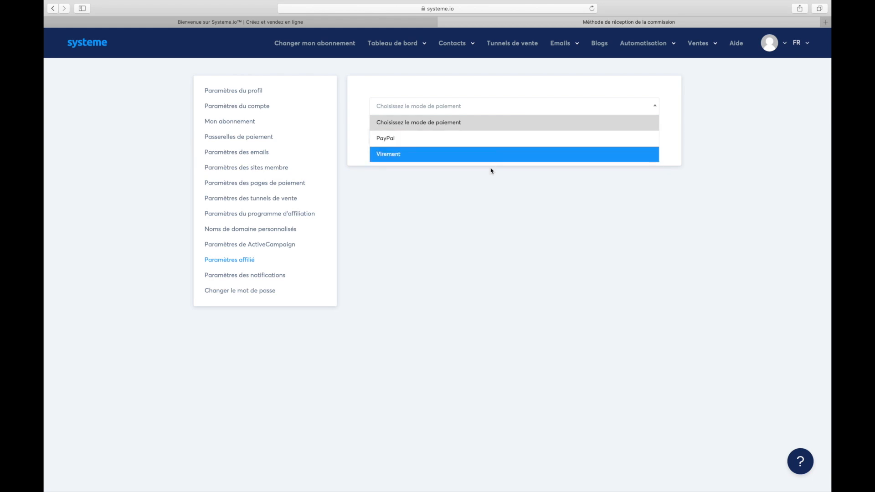
{"action": "left_click", "coordinate": [393, 311]}
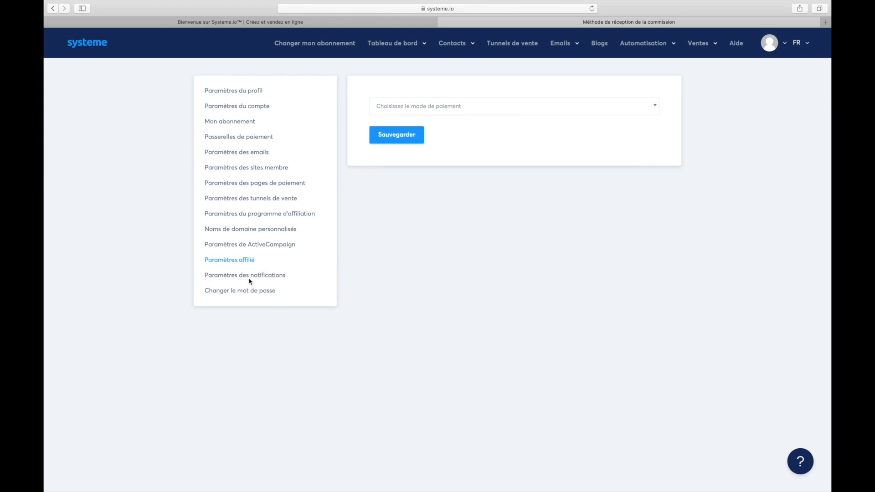
Step: View the email notification options in Paramètres des notifications and the Changer le mot de passe form
{"action": "left_click", "coordinate": [244, 277]}
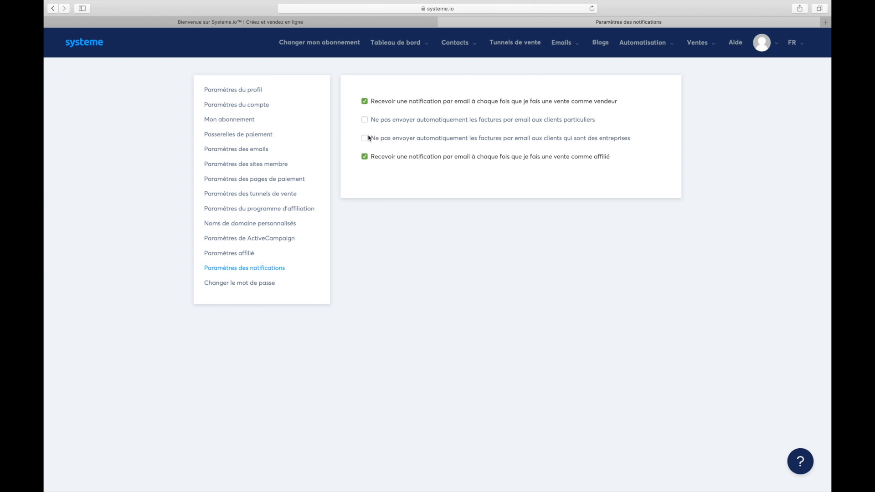
{"action": "left_click", "coordinate": [247, 286]}
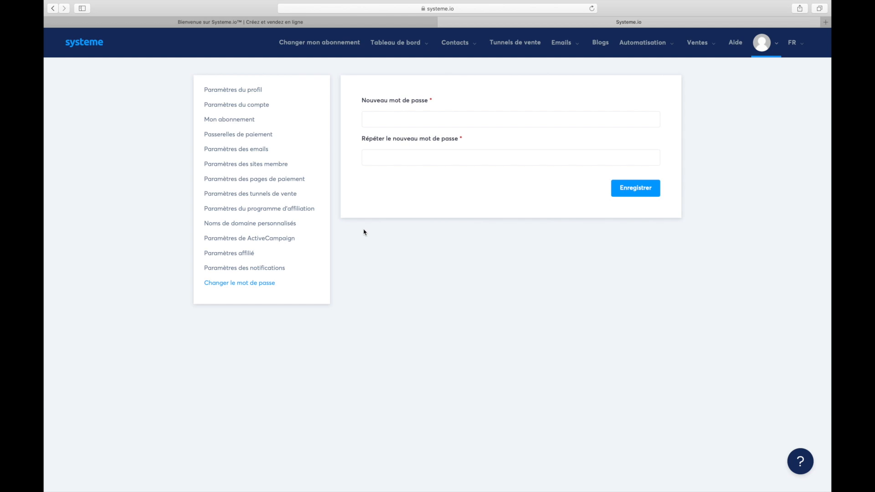
{"action": "left_click", "coordinate": [697, 43]}
Step: Create a Vendez vos produits sales funnel in Euro named "Tunnel de vente pour garage automobile"
{"action": "left_click", "coordinate": [519, 43]}
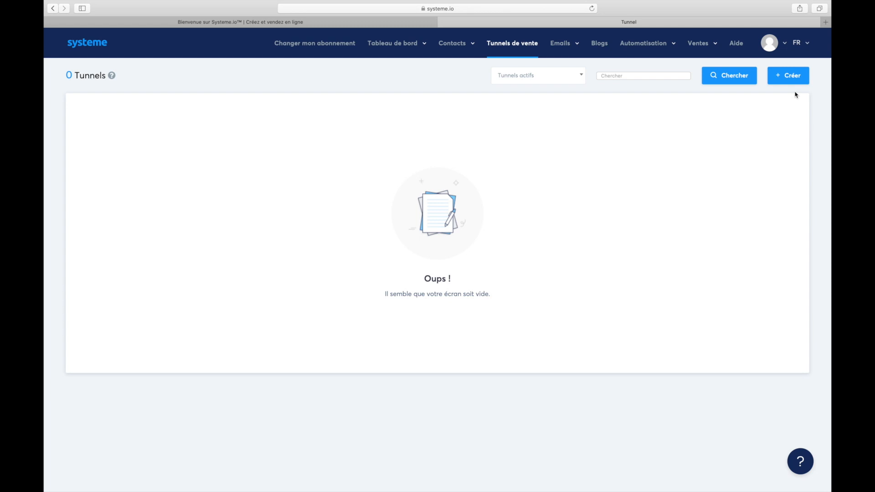
{"action": "left_click", "coordinate": [509, 45]}
{"action": "left_click", "coordinate": [792, 82]}
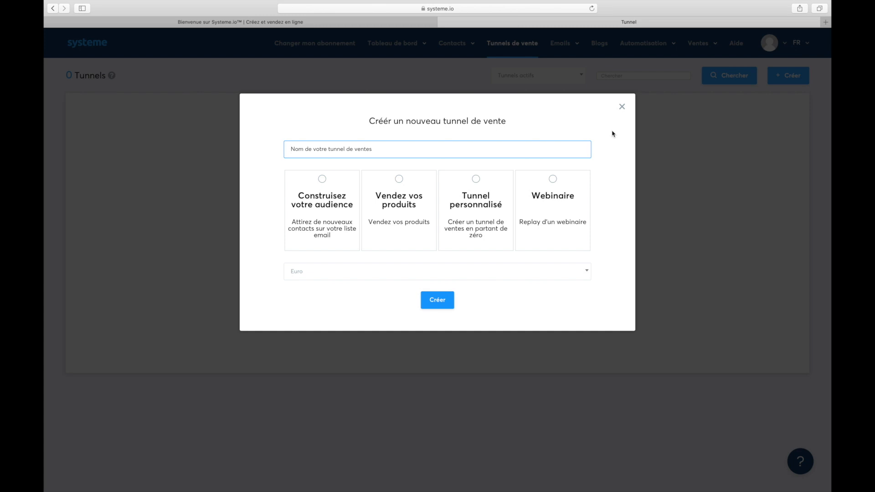
{"action": "type", "text": "Tunnel de vente pour garage automobile"}
{"action": "left_click", "coordinate": [337, 135]}
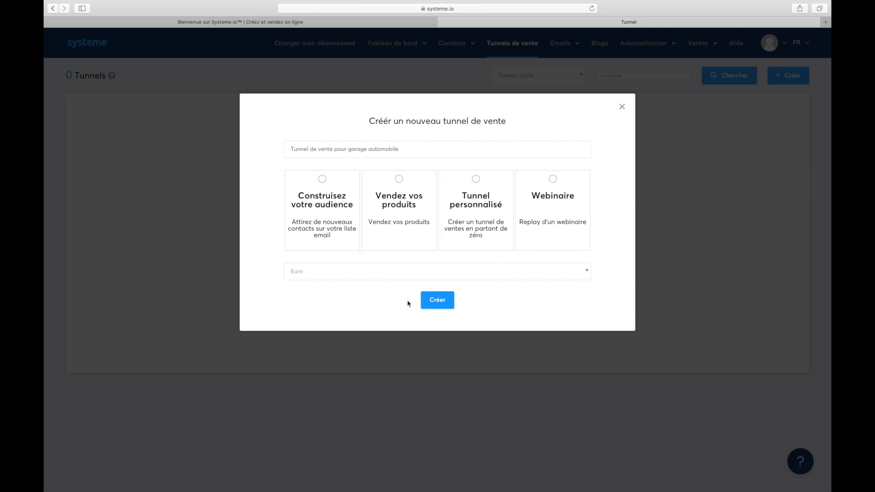
{"action": "left_click", "coordinate": [401, 185]}
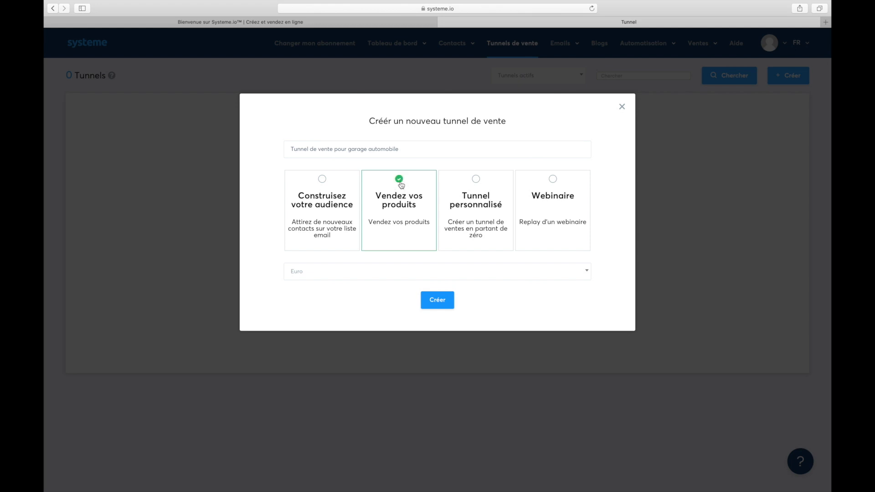
{"action": "left_click", "coordinate": [438, 301]}
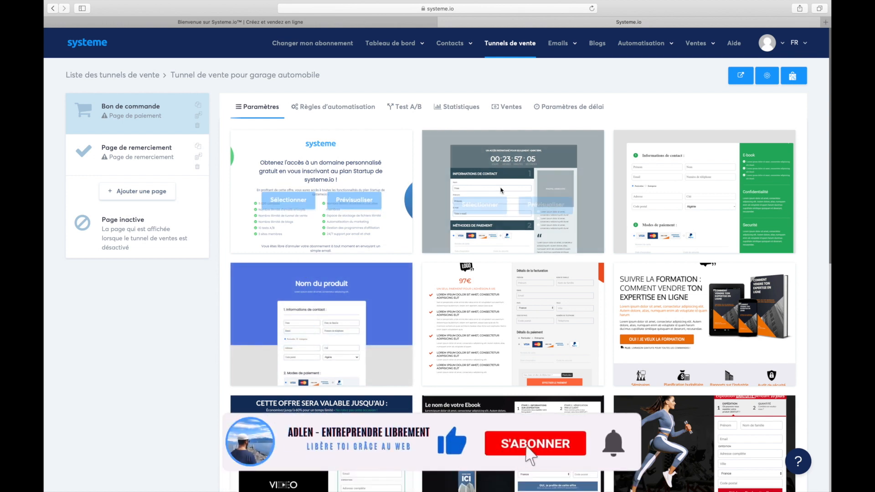
Step: Browse the payment page templates offered for the Bon de commande step
{"action": "mouse_move", "coordinate": [482, 304]}
{"action": "scroll", "coordinate": [482, 304], "scroll_direction": "down", "scroll_amount": 6}
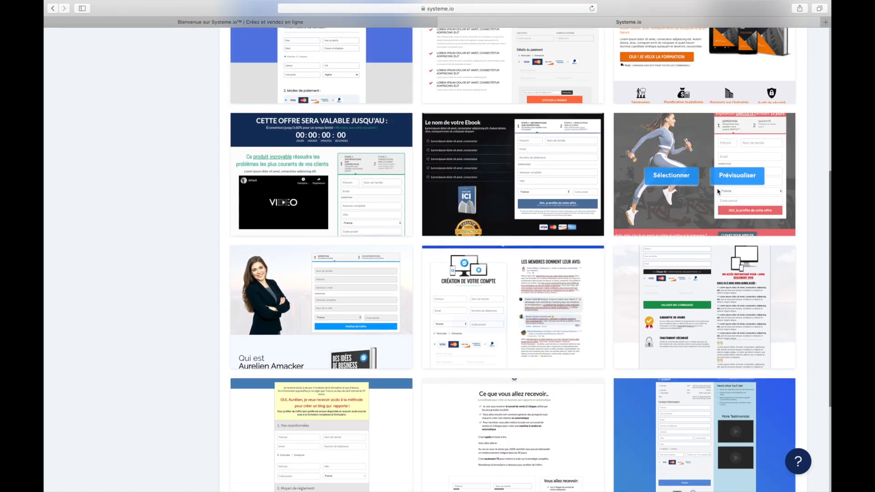
{"action": "mouse_move", "coordinate": [336, 271]}
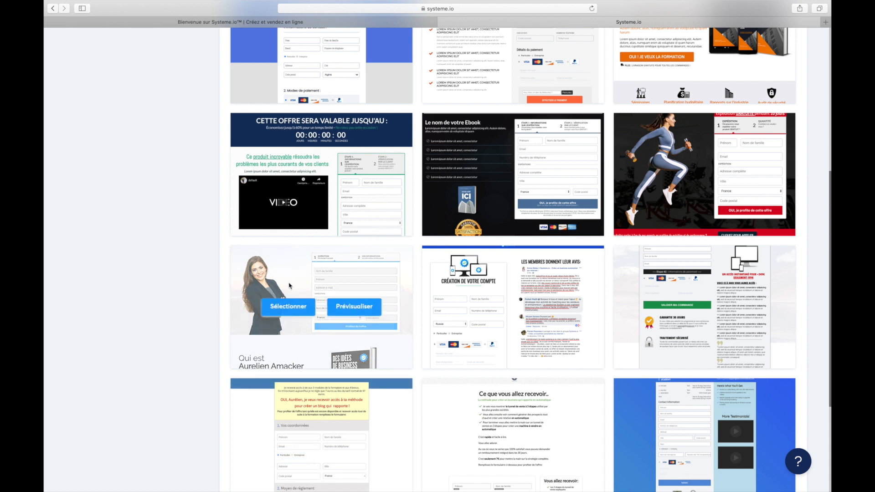
{"action": "mouse_move", "coordinate": [525, 228]}
{"action": "scroll", "coordinate": [526, 228], "scroll_direction": "down", "scroll_amount": 4}
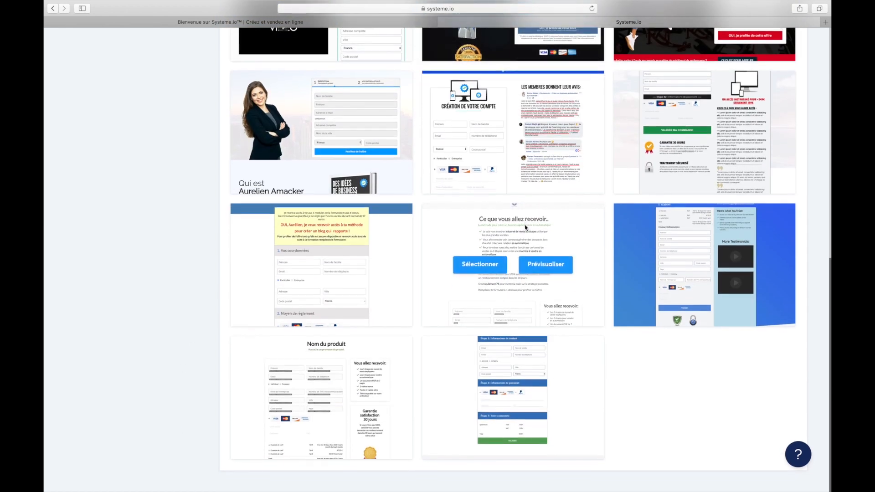
{"action": "scroll", "coordinate": [319, 266], "scroll_direction": "up", "scroll_amount": 8}
{"action": "scroll", "coordinate": [319, 266], "scroll_direction": "up", "scroll_amount": 2}
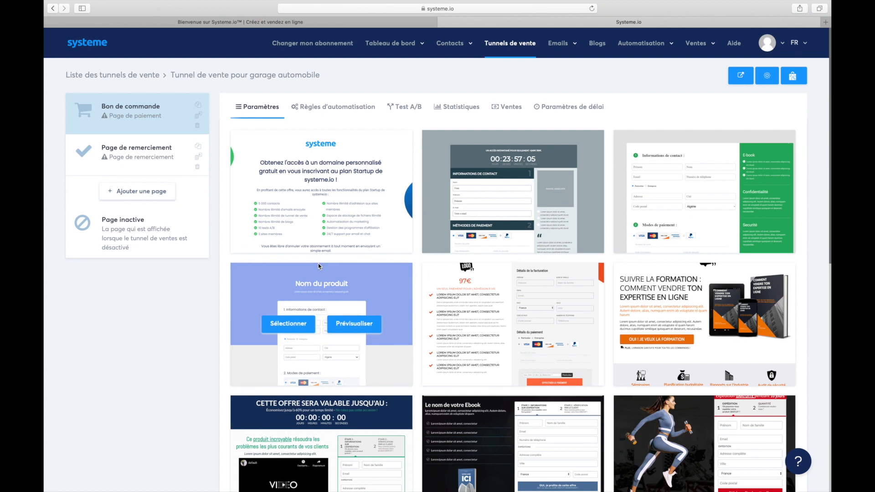
Step: Preview the blue "Nom du produit" order form template and select it for the Bon de commande step
{"action": "mouse_move", "coordinate": [553, 186]}
{"action": "left_click", "coordinate": [353, 323]}
{"action": "scroll", "coordinate": [434, 222], "scroll_direction": "down", "scroll_amount": 3}
{"action": "scroll", "coordinate": [433, 222], "scroll_direction": "down", "scroll_amount": 5}
{"action": "scroll", "coordinate": [434, 220], "scroll_direction": "up", "scroll_amount": 8}
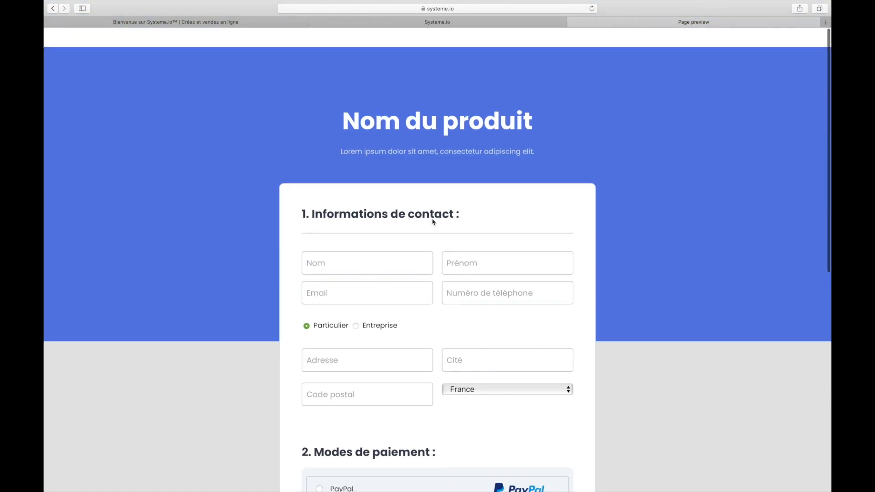
{"action": "left_click", "coordinate": [572, 22]}
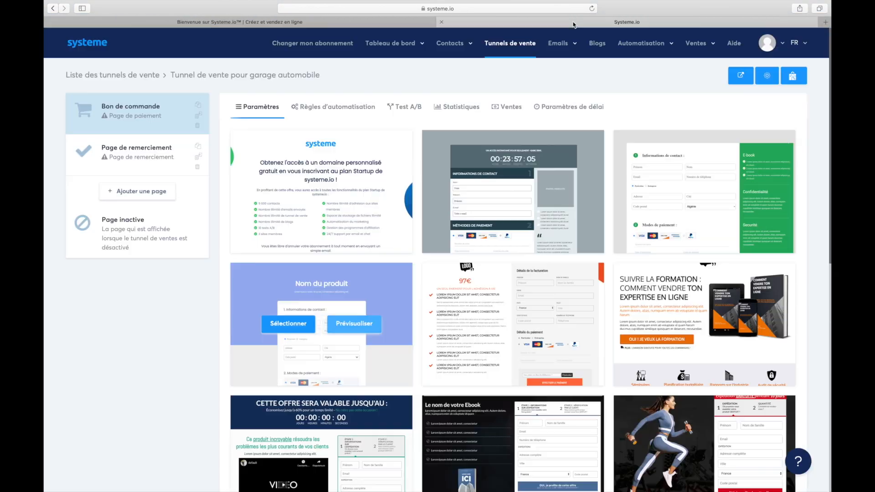
{"action": "left_click", "coordinate": [285, 326]}
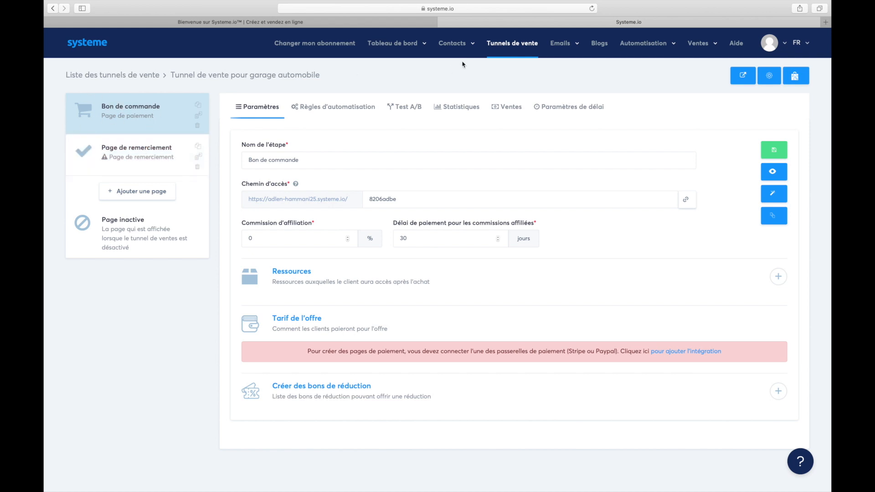
Step: Preview the Bon de commande page from its contact fields to its order section, and return to the funnel settings
{"action": "left_click", "coordinate": [773, 172]}
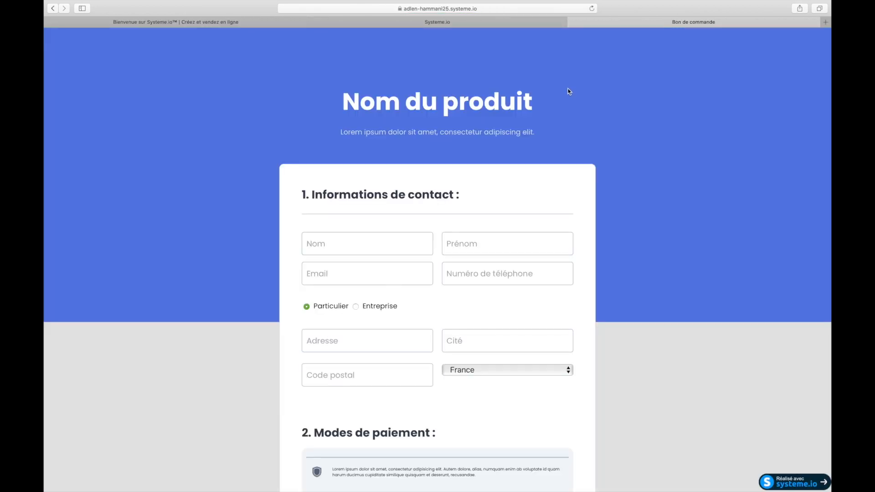
{"action": "scroll", "coordinate": [568, 91], "scroll_direction": "down", "scroll_amount": 5}
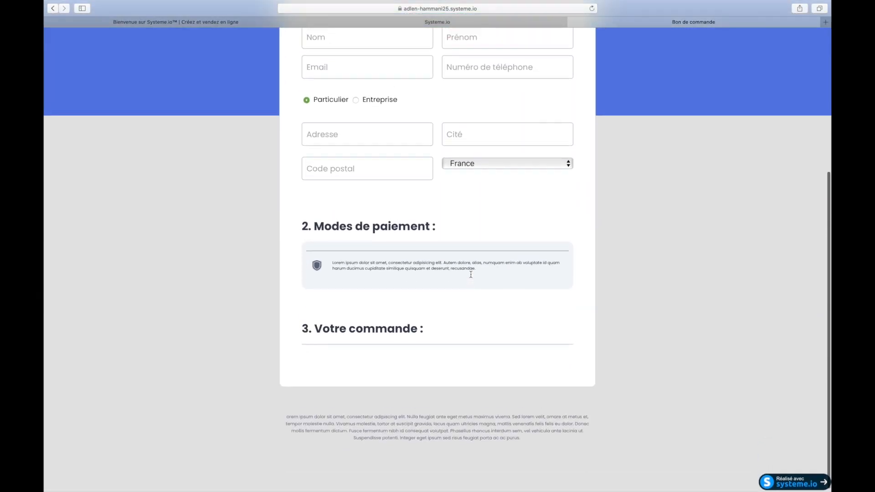
{"action": "scroll", "coordinate": [470, 274], "scroll_direction": "up", "scroll_amount": 5}
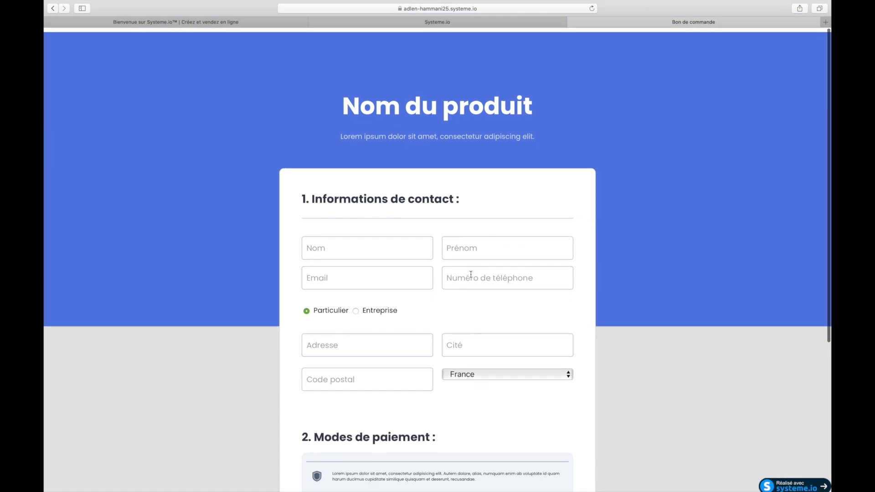
{"action": "left_click", "coordinate": [572, 22]}
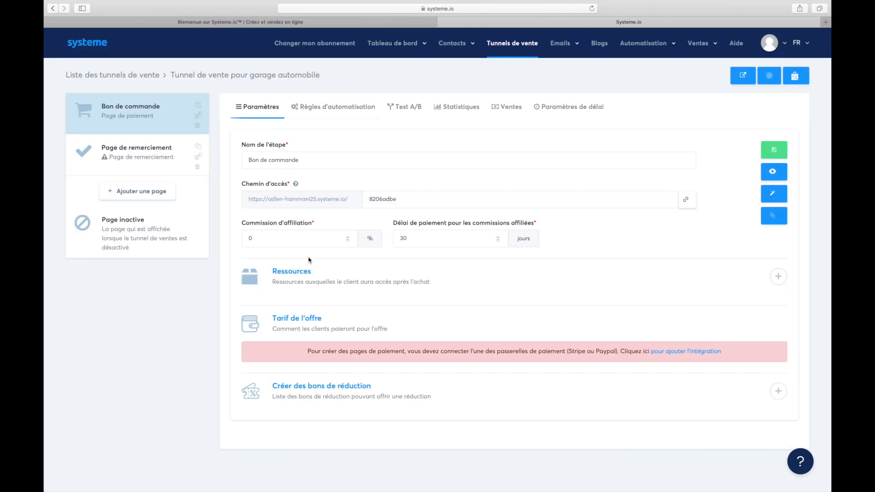
Step: Set the Bon de commande page's access path to produitecommerce and save the funnel step
{"action": "triple_click", "coordinate": [310, 160]}
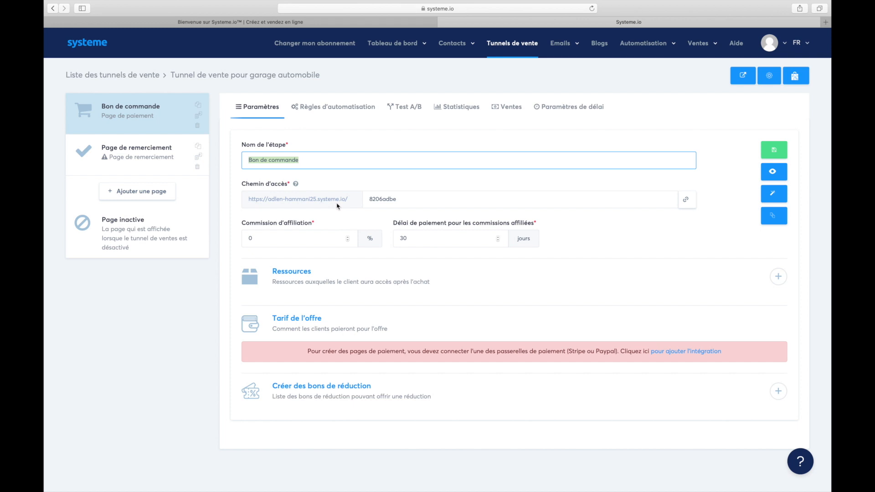
{"action": "double_click", "coordinate": [371, 202]}
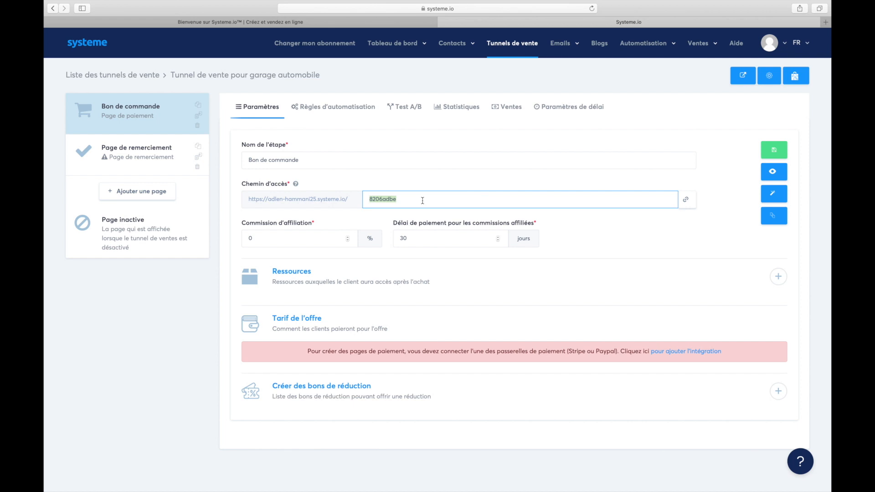
{"action": "type", "text": "produitecommerce"}
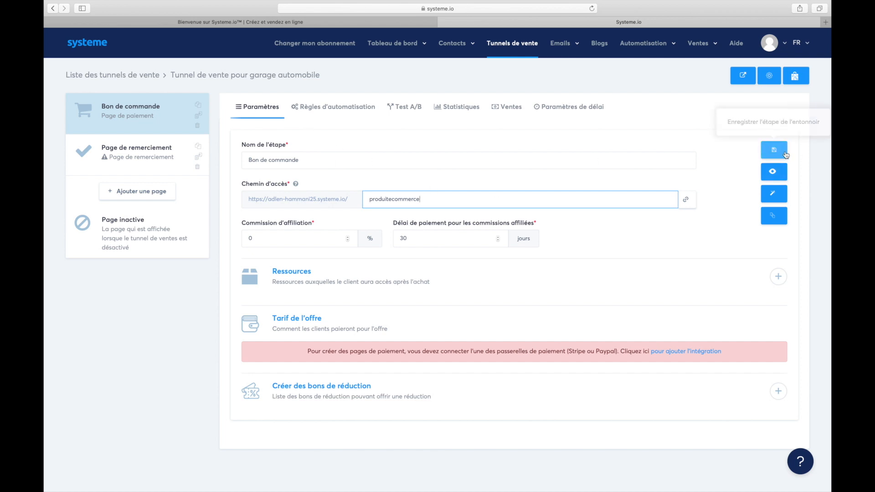
{"action": "left_click", "coordinate": [767, 156]}
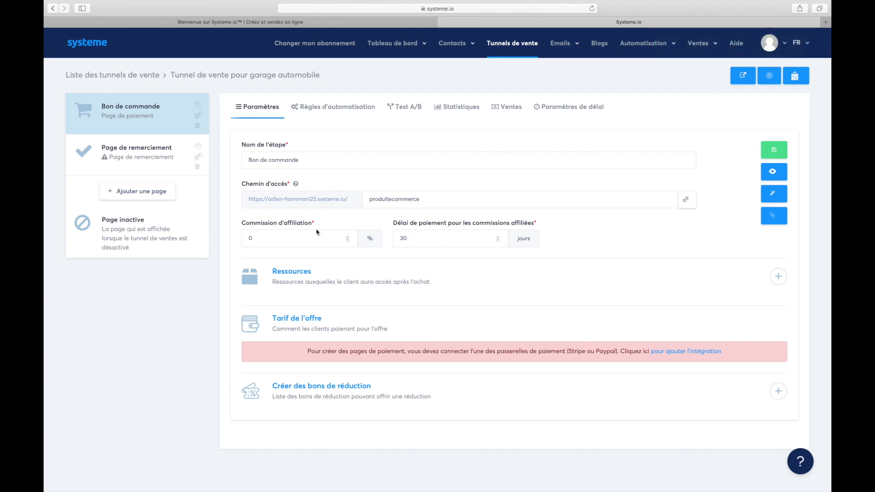
Step: Set the Bon de commande step's affiliate commission to 35%
{"action": "left_click", "coordinate": [348, 236]}
{"action": "left_click", "coordinate": [349, 236]}
{"action": "left_click", "coordinate": [348, 236]}
{"action": "double_click", "coordinate": [348, 237]}
{"action": "left_click", "coordinate": [348, 237]}
{"action": "left_click", "coordinate": [349, 236]}
{"action": "left_click", "coordinate": [348, 236]}
{"action": "left_click", "coordinate": [349, 237]}
{"action": "left_click", "coordinate": [348, 237]}
{"action": "left_click", "coordinate": [349, 237]}
{"action": "left_click", "coordinate": [348, 237]}
{"action": "left_click", "coordinate": [348, 236]}
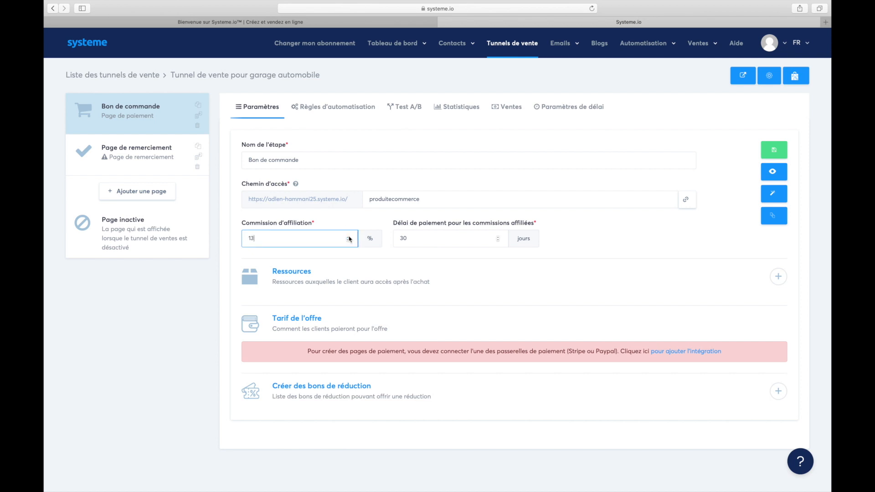
{"action": "key", "text": "BackSpace"}
{"action": "key", "text": "BackSpace"}
{"action": "type", "text": "35"}
Step: Set the payment delay for affiliate commissions to 20 days
{"action": "left_click", "coordinate": [498, 243]}
{"action": "key", "text": "BackSpace"}
{"action": "key", "text": "BackSpace"}
{"action": "type", "text": "20"}
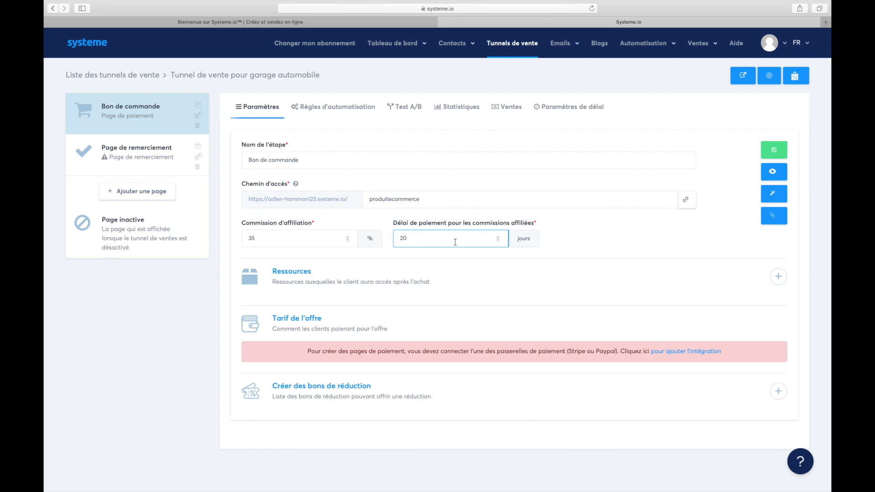
{"action": "left_click_drag", "start_coordinate": [417, 239], "coordinate": [390, 237]}
Step: Preview the Bon de commande page again down to its footer and go back to the step settings
{"action": "left_click", "coordinate": [771, 172]}
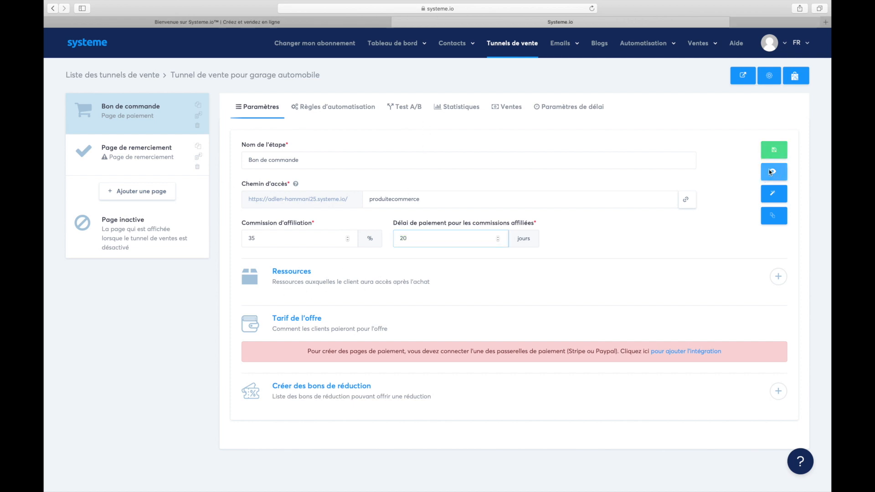
{"action": "scroll", "coordinate": [399, 363], "scroll_direction": "down", "scroll_amount": 3}
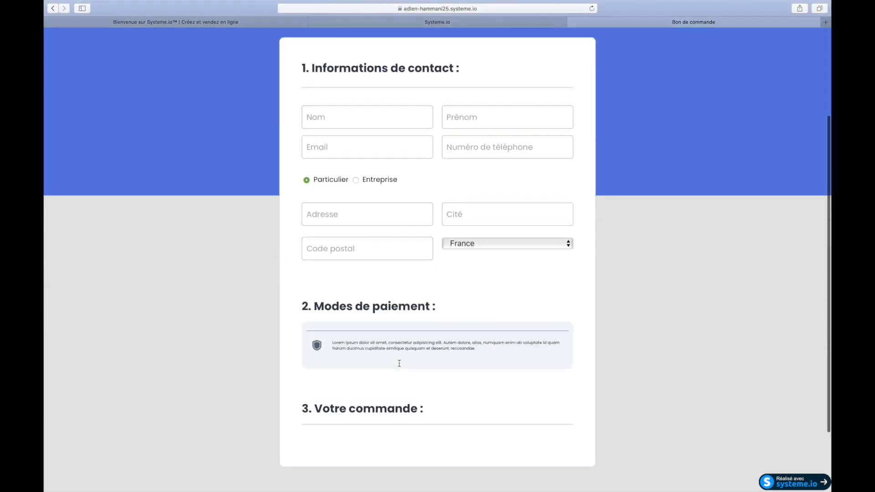
{"action": "scroll", "coordinate": [399, 363], "scroll_direction": "down", "scroll_amount": 2}
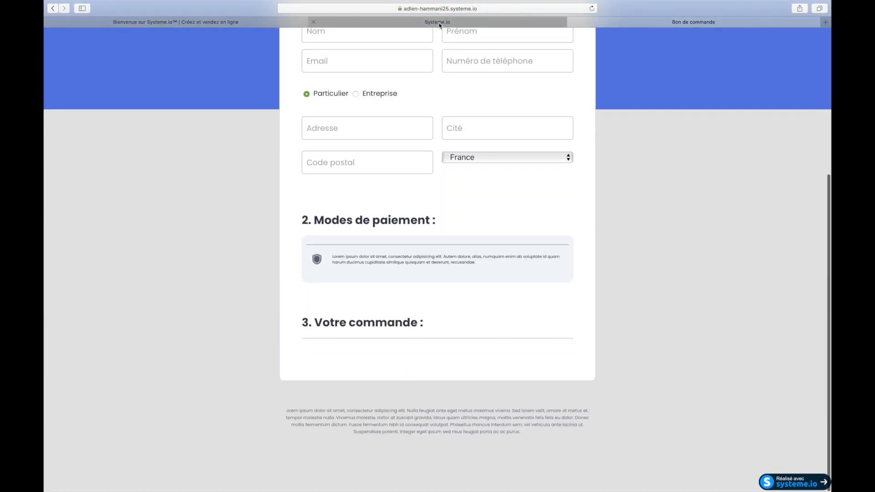
{"action": "left_click", "coordinate": [439, 23]}
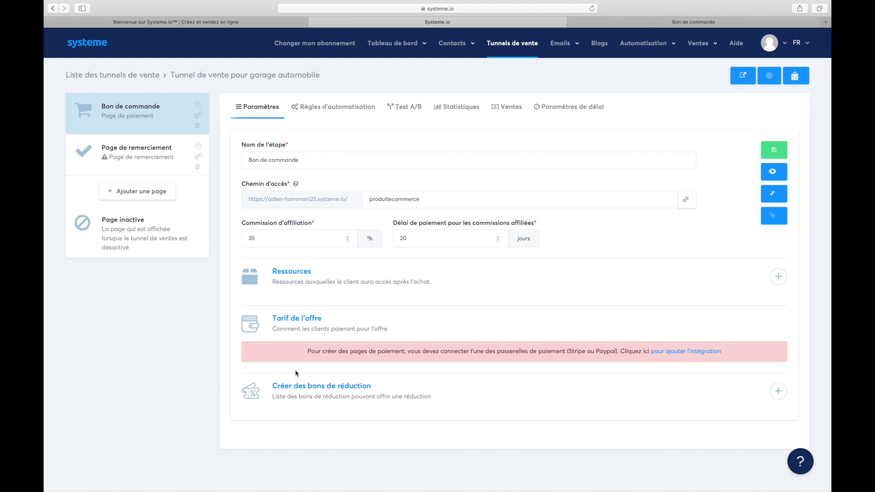
Step: Start a resource entry for the order form and view the available resource types, leaving the choice empty
{"action": "left_click", "coordinate": [779, 279]}
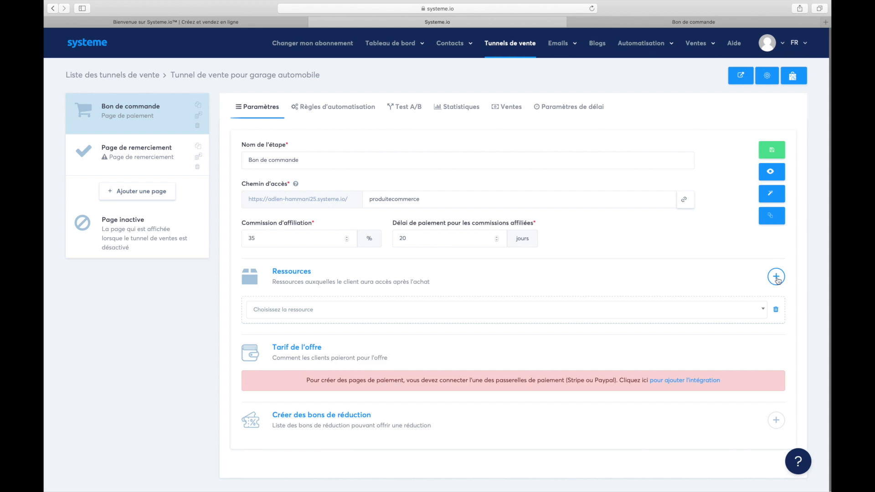
{"action": "left_click", "coordinate": [763, 311]}
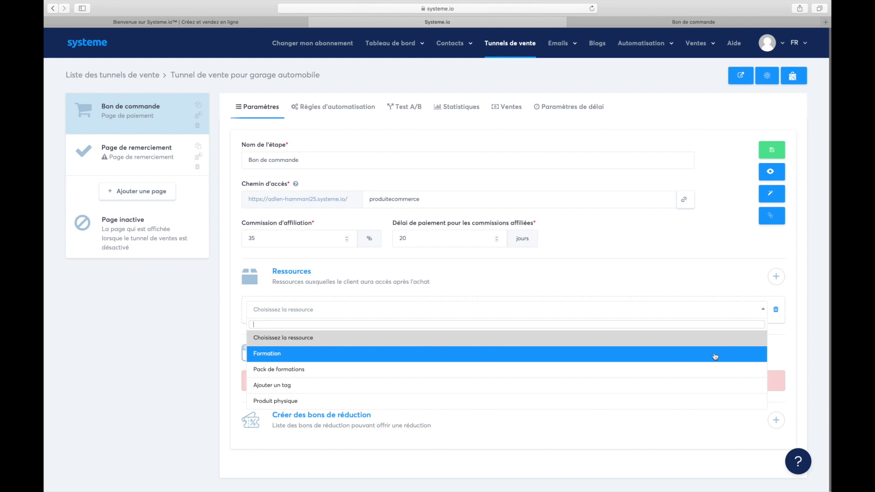
{"action": "left_click", "coordinate": [804, 287]}
Step: View the Produits list of the Ventes section and return to the garage funnel's Bon de commande settings
{"action": "left_click", "coordinate": [708, 44]}
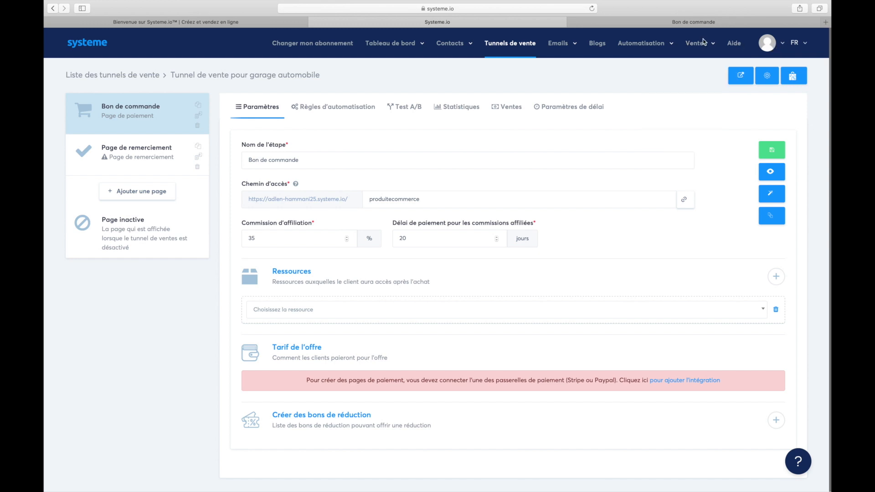
{"action": "left_click", "coordinate": [704, 41]}
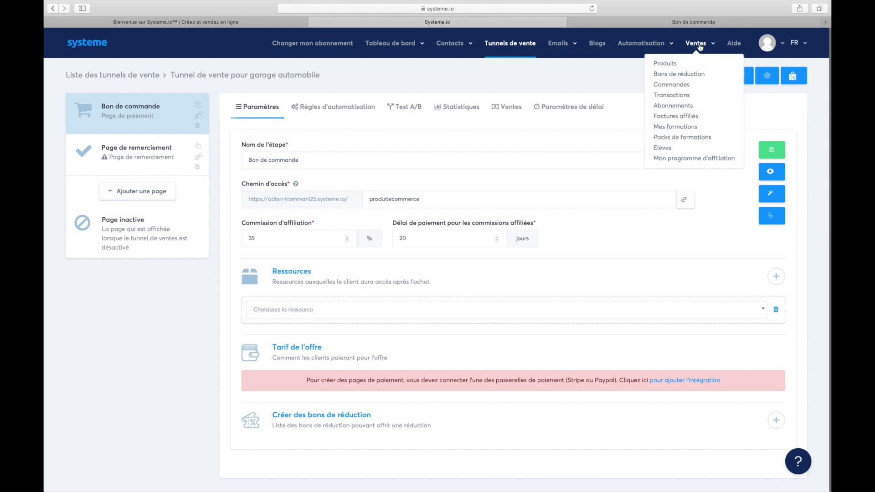
{"action": "left_click", "coordinate": [668, 64]}
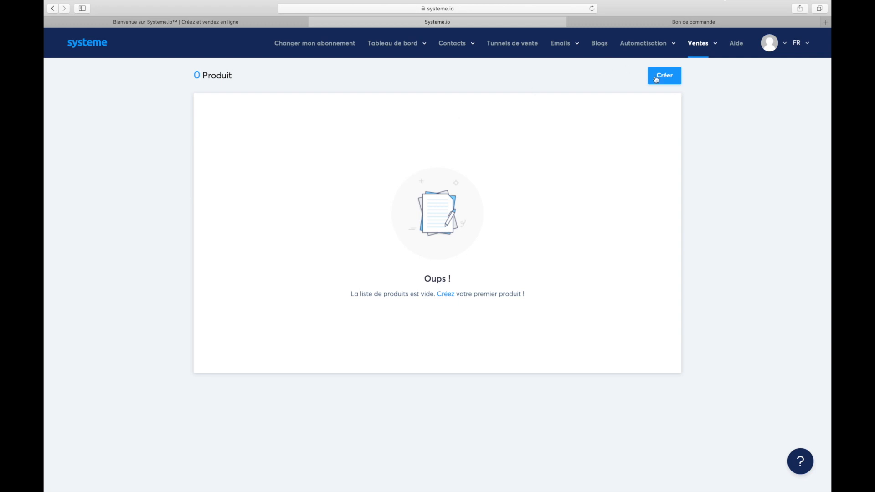
{"action": "left_click", "coordinate": [53, 8]}
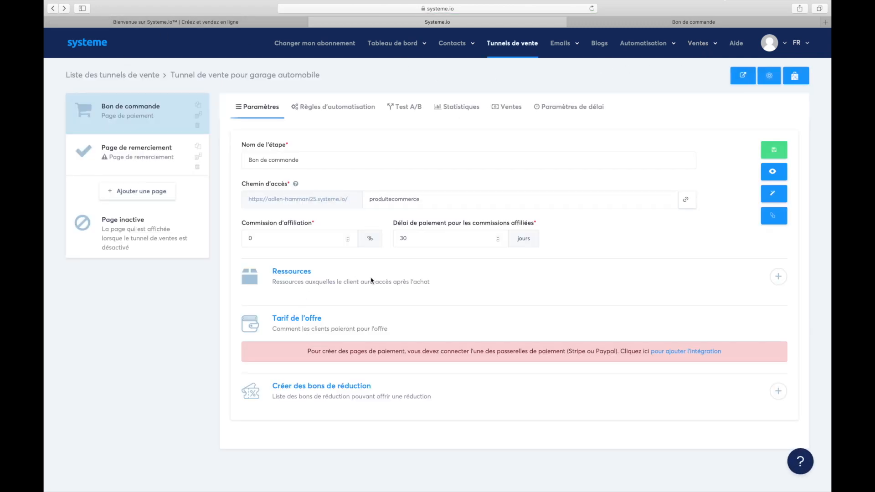
Step: Add an empty resource entry under Ressources and review its type options without choosing one
{"action": "left_click", "coordinate": [776, 278]}
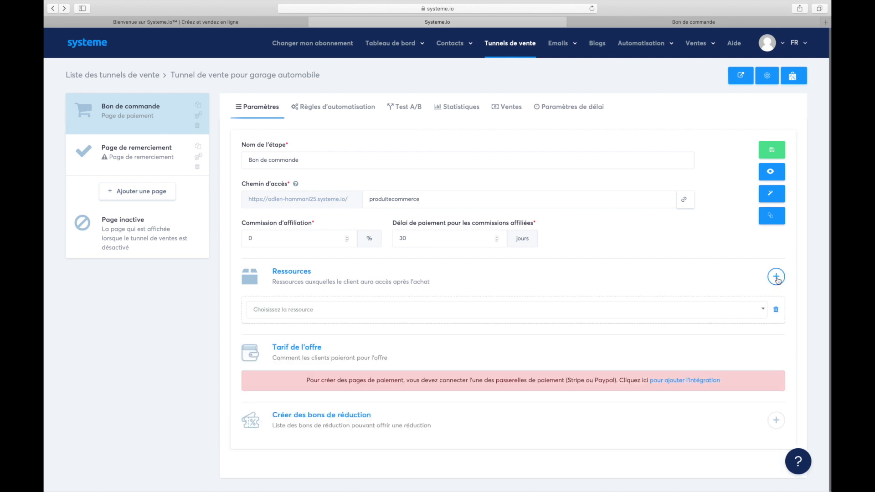
{"action": "left_click", "coordinate": [724, 310]}
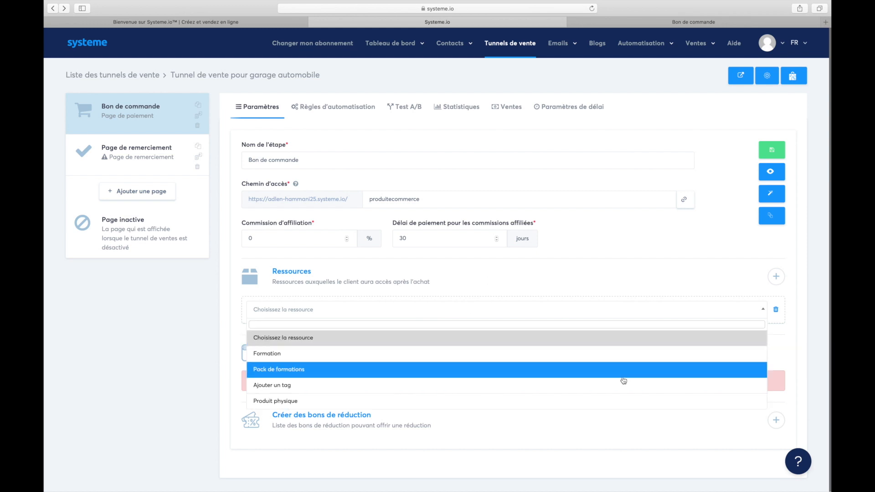
{"action": "left_click", "coordinate": [764, 311]}
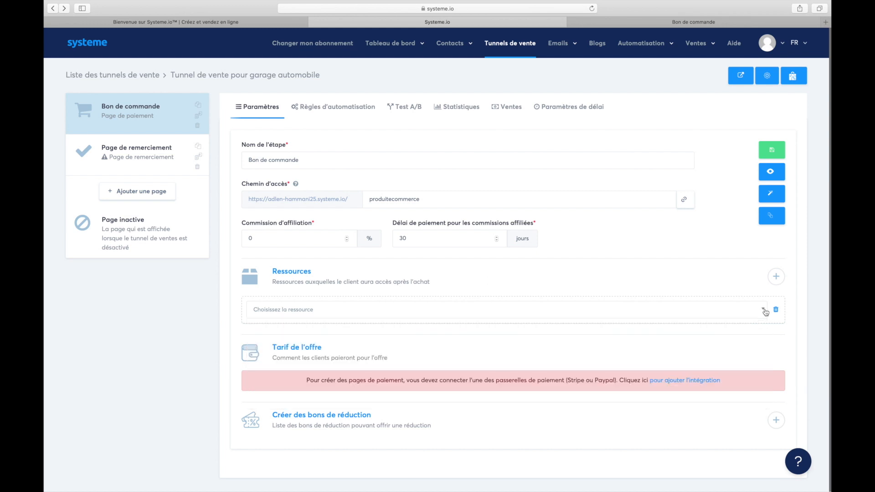
Step: Preview the contact information section of the Bon de commande page and return to its step settings
{"action": "left_click", "coordinate": [638, 23]}
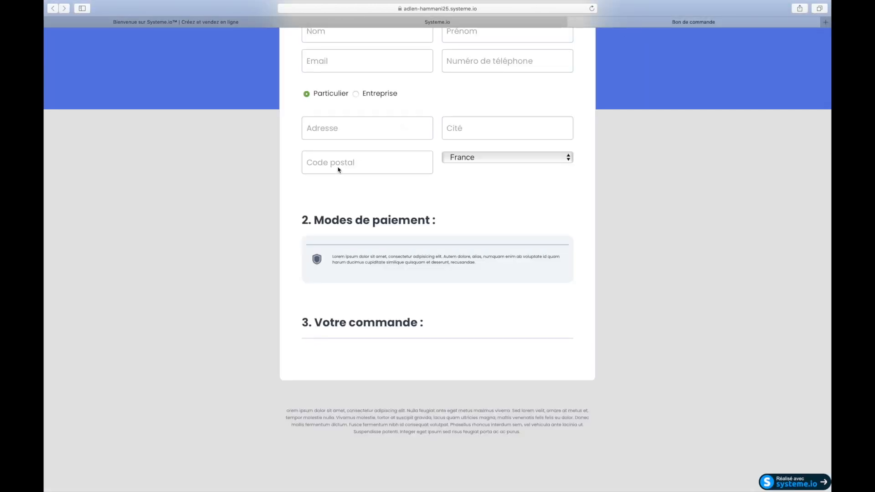
{"action": "scroll", "coordinate": [390, 268], "scroll_direction": "up", "scroll_amount": 5}
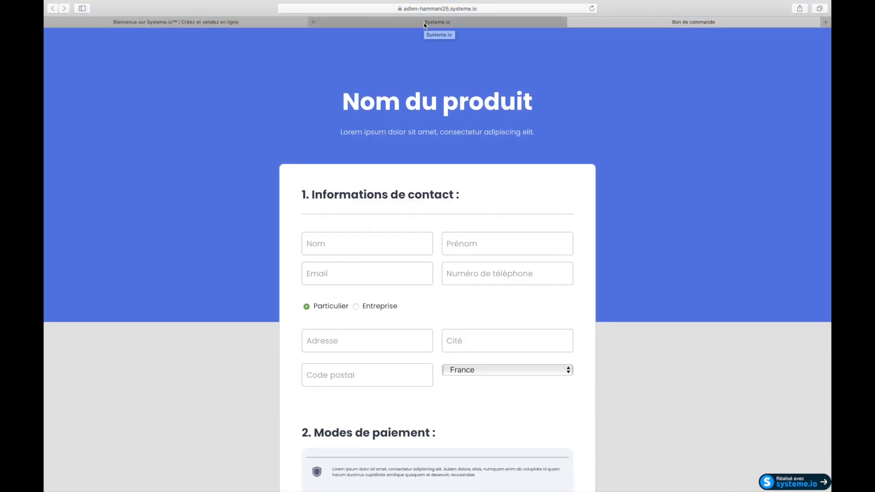
{"action": "left_click", "coordinate": [425, 23]}
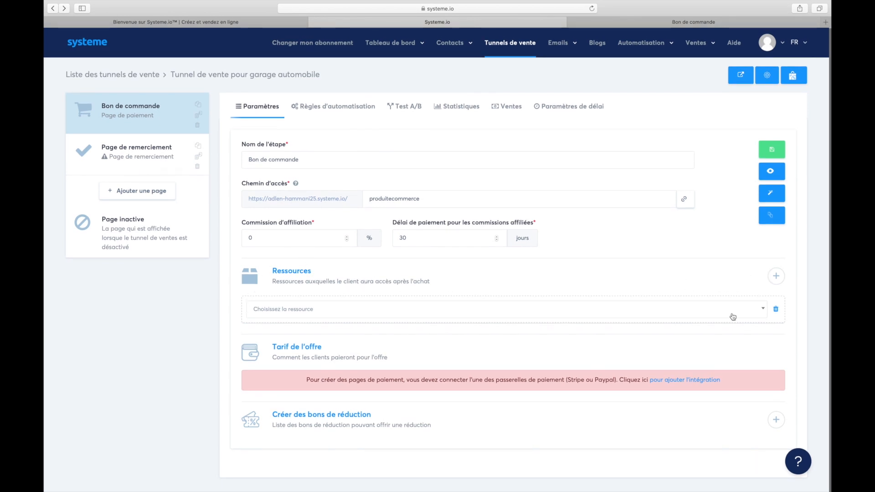
{"action": "scroll", "coordinate": [568, 359], "scroll_direction": "down", "scroll_amount": 1}
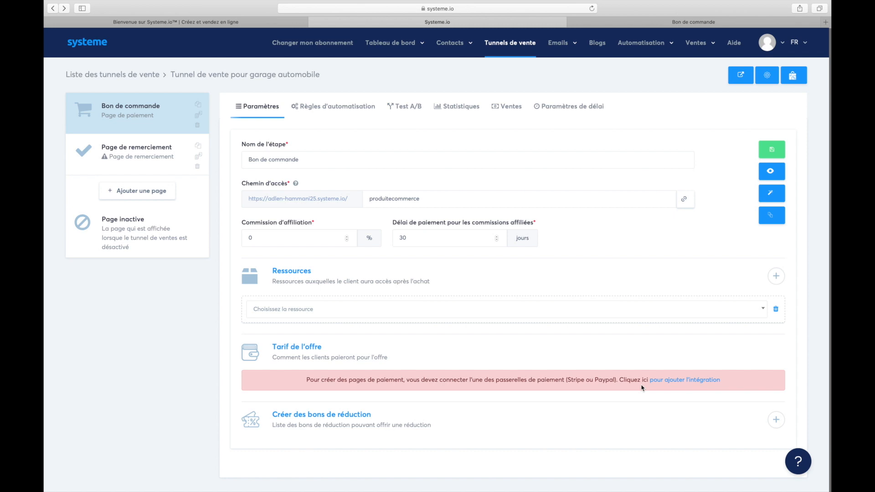
Step: View the coupon chooser and the blank form for creating a new bon de réduction, then close it without creating one
{"action": "left_click", "coordinate": [776, 419]}
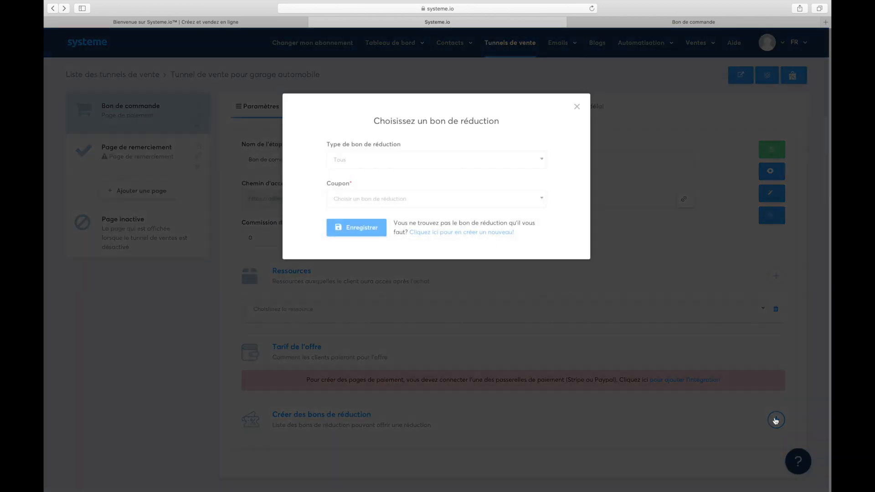
{"action": "left_click", "coordinate": [445, 205]}
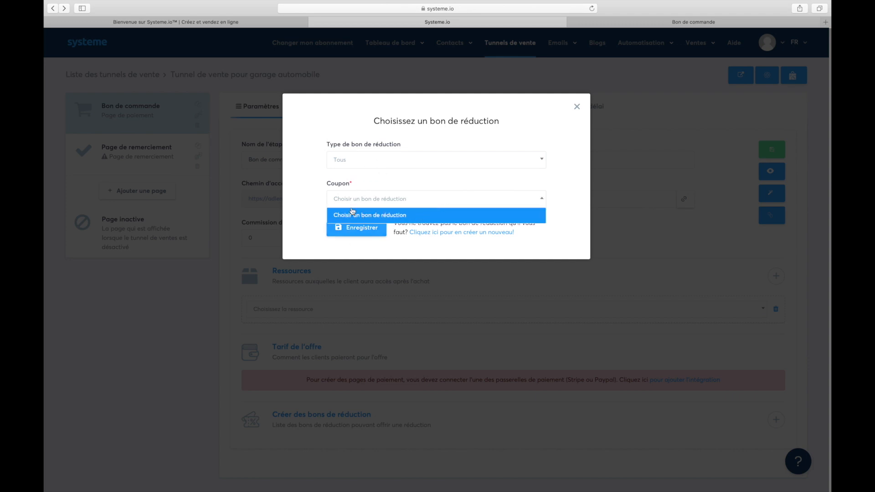
{"action": "left_click", "coordinate": [371, 253]}
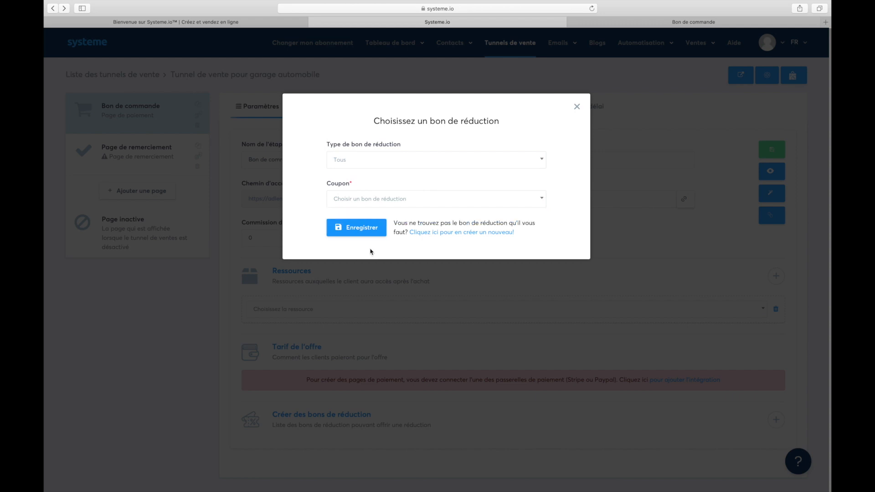
{"action": "left_click", "coordinate": [447, 233]}
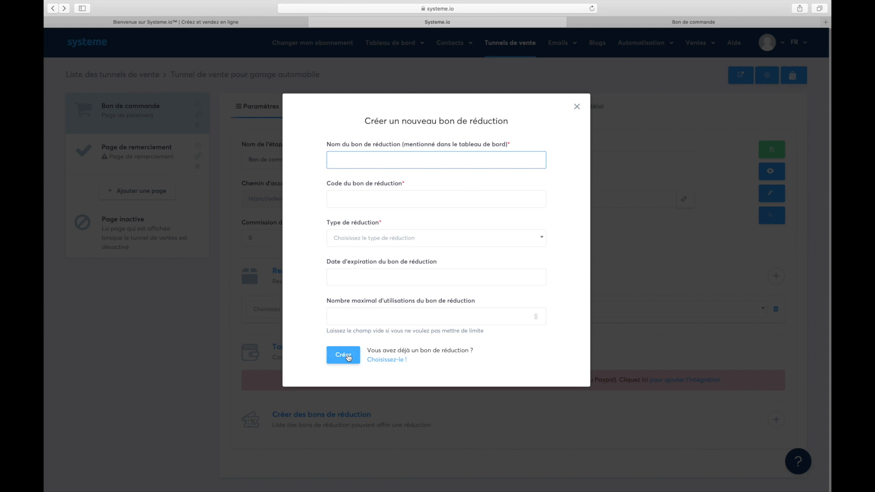
{"action": "left_click", "coordinate": [576, 107]}
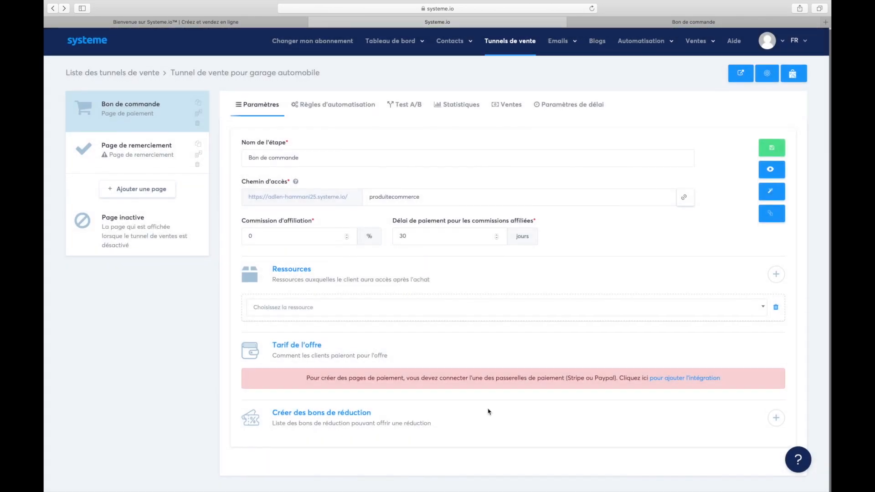
Step: Check the Coupon choices for the order form once more and close the coupon chooser without saving
{"action": "left_click", "coordinate": [776, 419]}
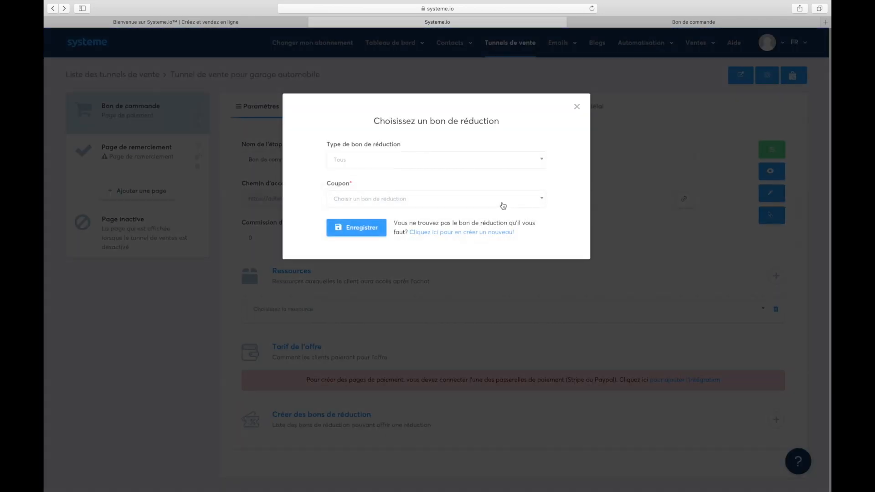
{"action": "left_click", "coordinate": [499, 201]}
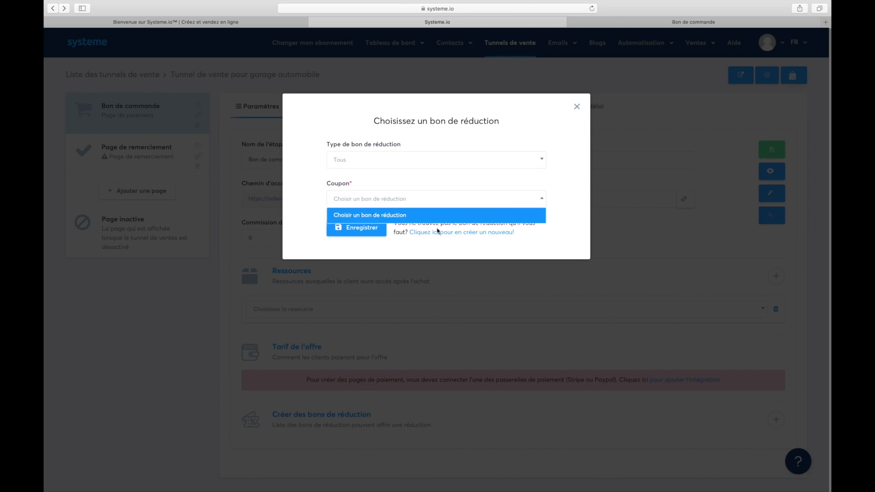
{"action": "left_click", "coordinate": [542, 180]}
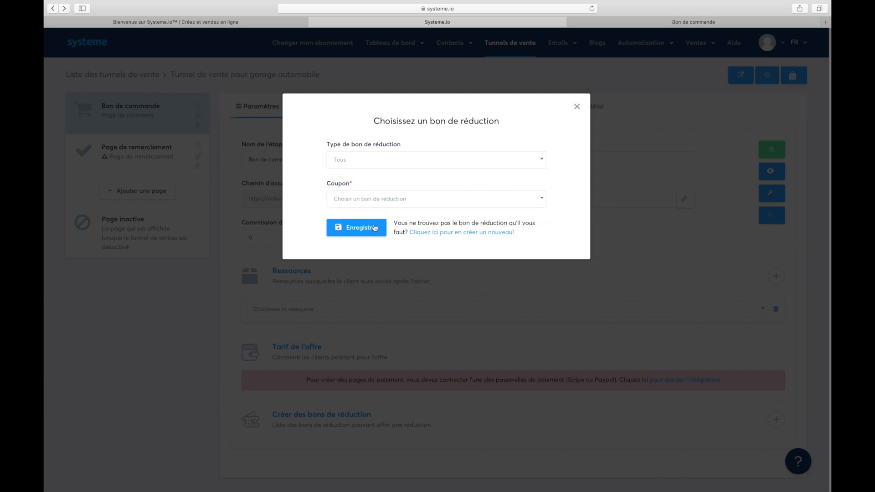
{"action": "left_click", "coordinate": [576, 107]}
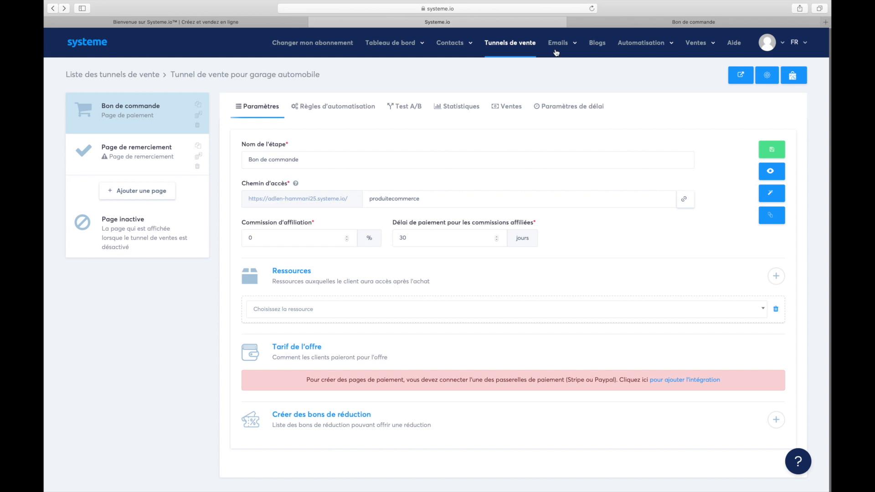
Step: Review the Modes de paiement and Votre commande sections in the order form preview and return to the step settings
{"action": "left_click", "coordinate": [594, 22]}
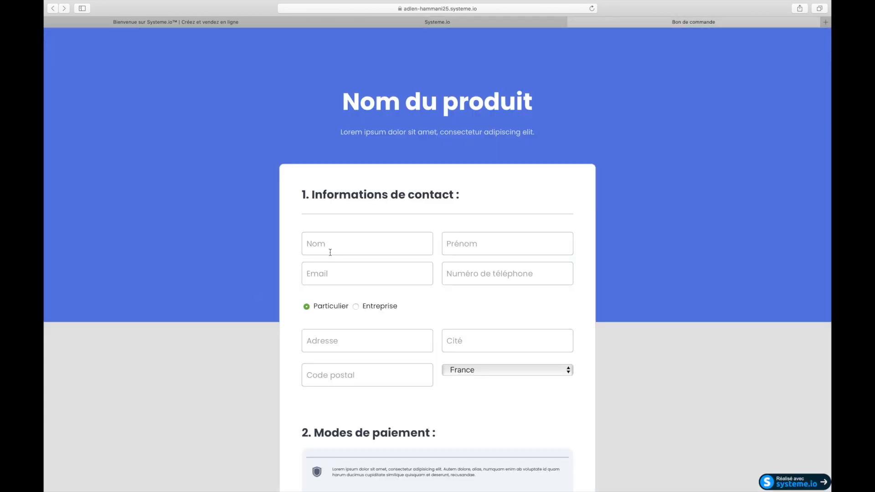
{"action": "scroll", "coordinate": [422, 324], "scroll_direction": "down", "scroll_amount": 5}
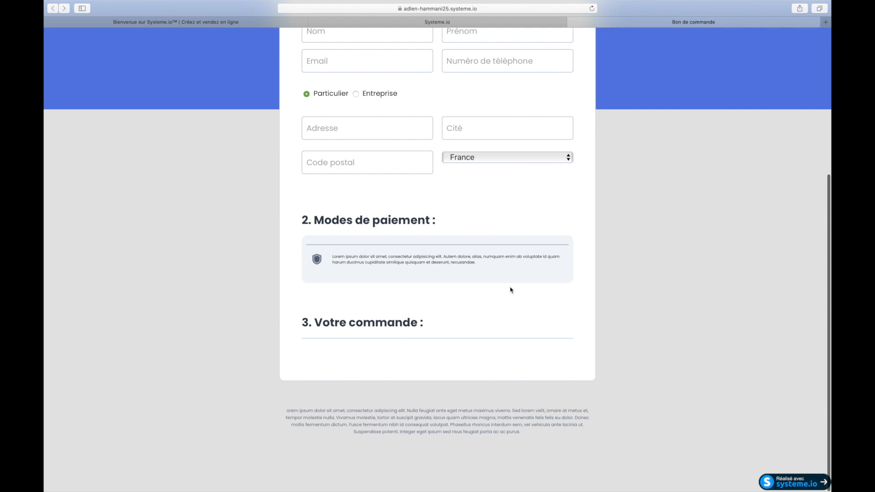
{"action": "left_click", "coordinate": [502, 23]}
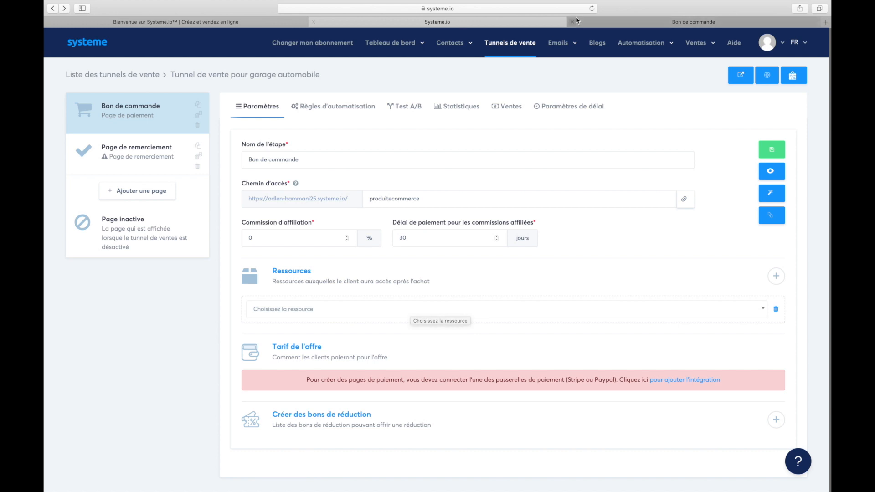
{"action": "left_click", "coordinate": [596, 22]}
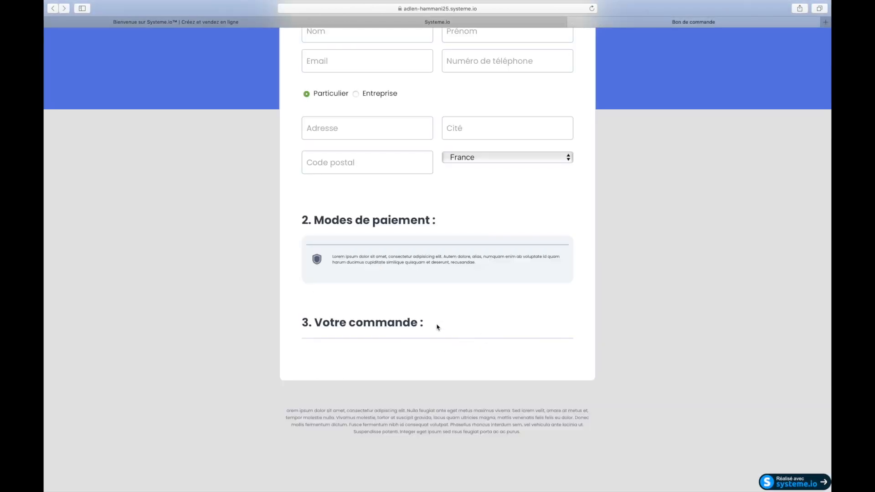
{"action": "left_click", "coordinate": [446, 22]}
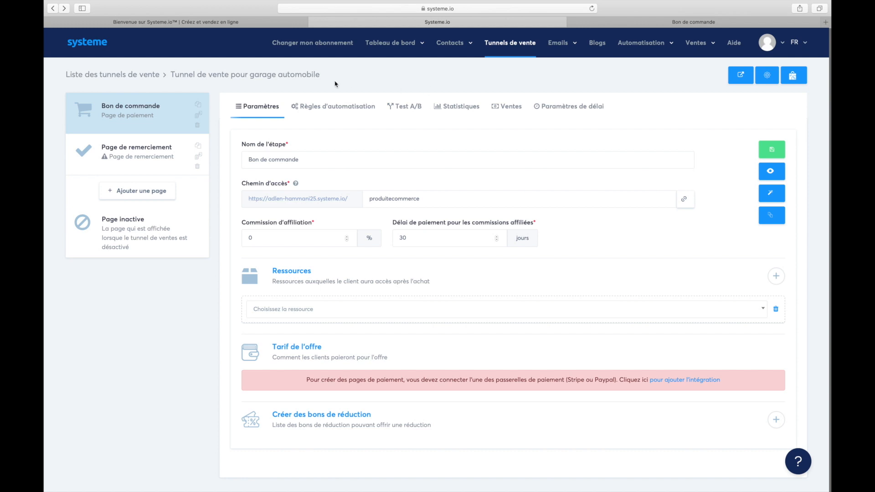
Step: View the order form's Règles d'automatisation, look through the live order form, and return to the rules
{"action": "left_click", "coordinate": [327, 107]}
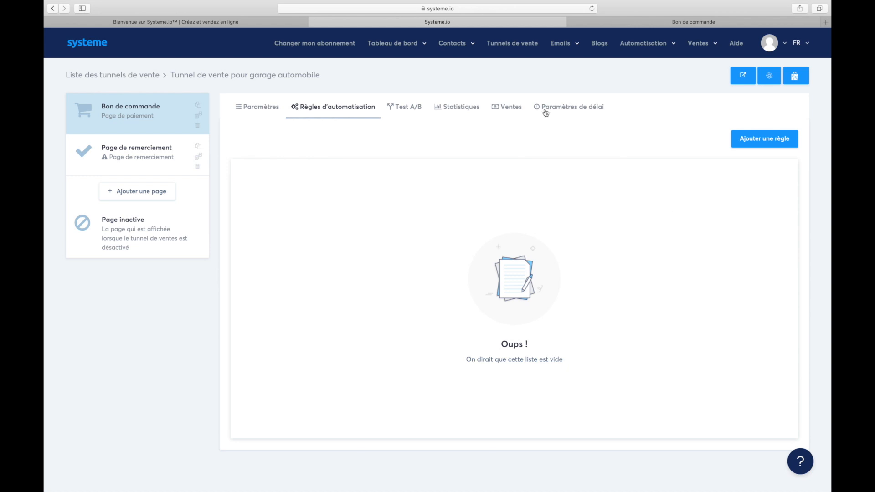
{"action": "left_click", "coordinate": [616, 25]}
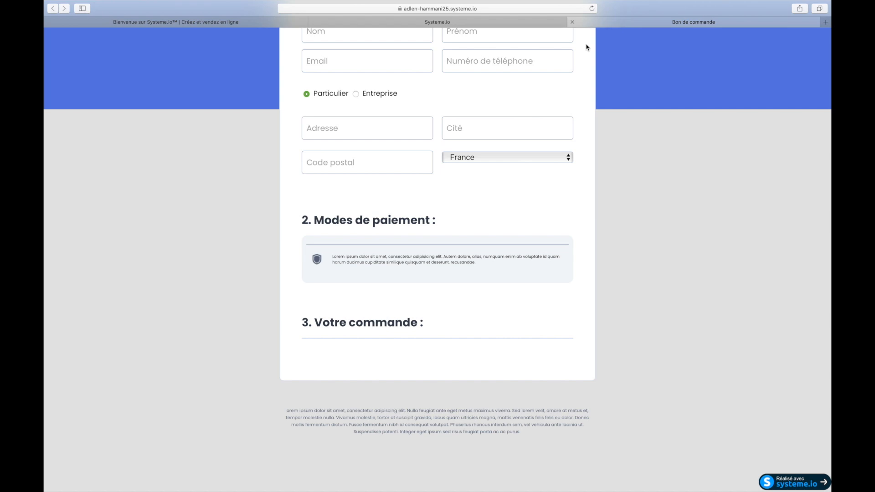
{"action": "scroll", "coordinate": [339, 157], "scroll_direction": "up", "scroll_amount": 5}
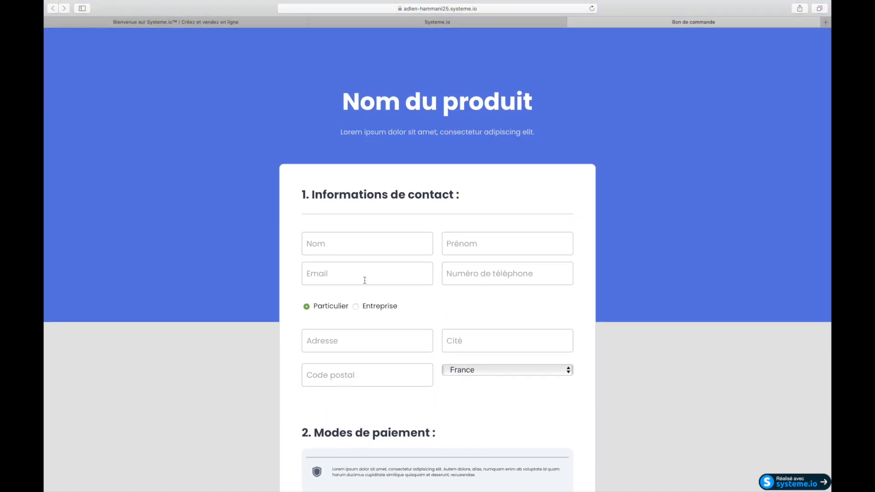
{"action": "scroll", "coordinate": [378, 374], "scroll_direction": "down", "scroll_amount": 5}
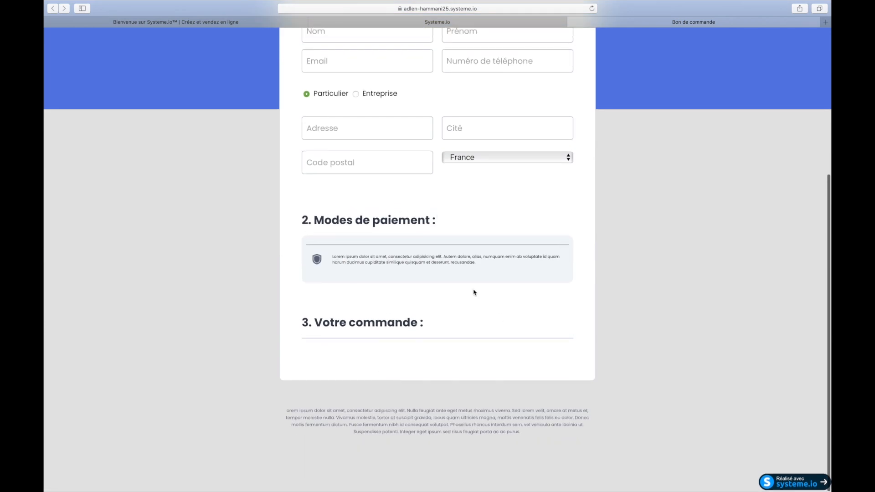
{"action": "left_click", "coordinate": [500, 23]}
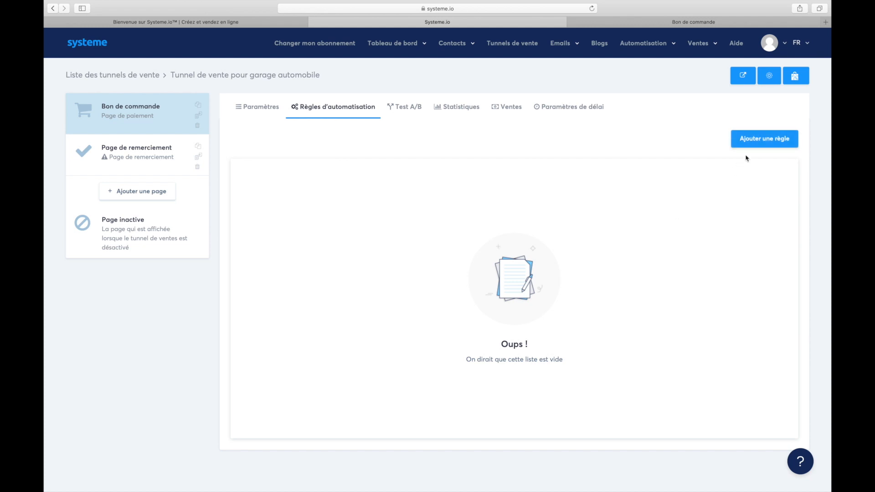
Step: Start an automation rule with the Nouvelle vente trigger and review its available actions without adding one
{"action": "left_click", "coordinate": [763, 141]}
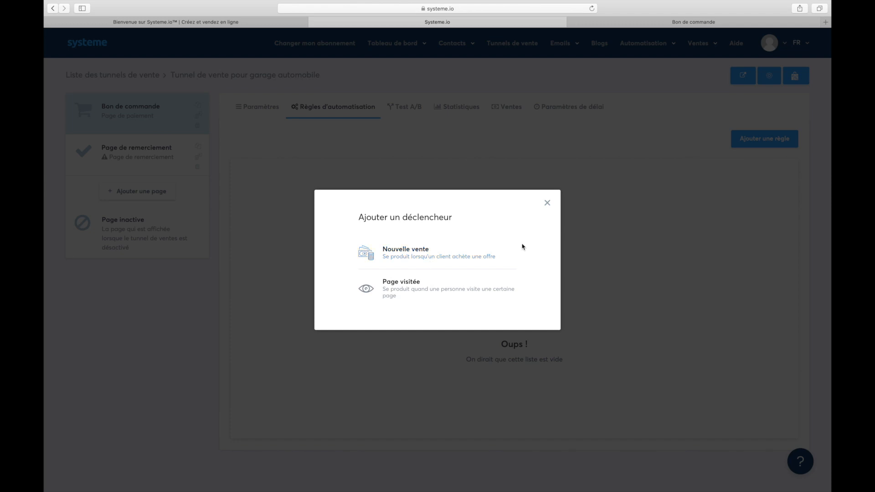
{"action": "left_click", "coordinate": [448, 255]}
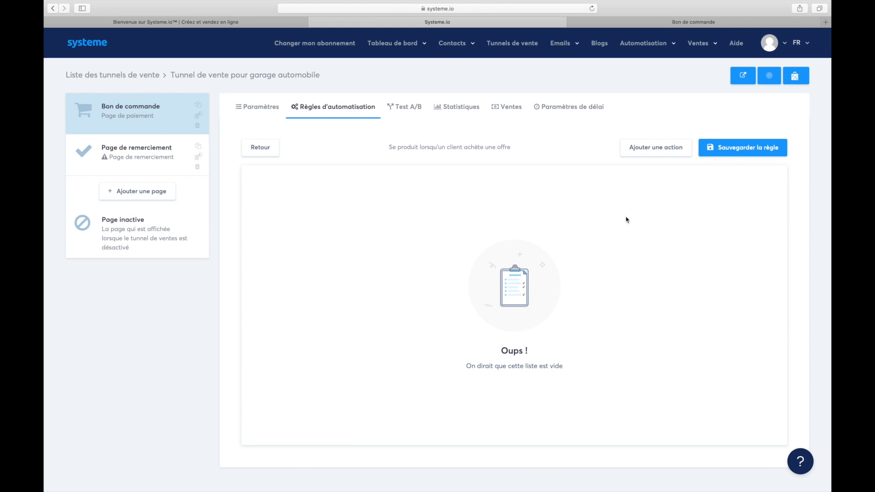
{"action": "left_click", "coordinate": [664, 152]}
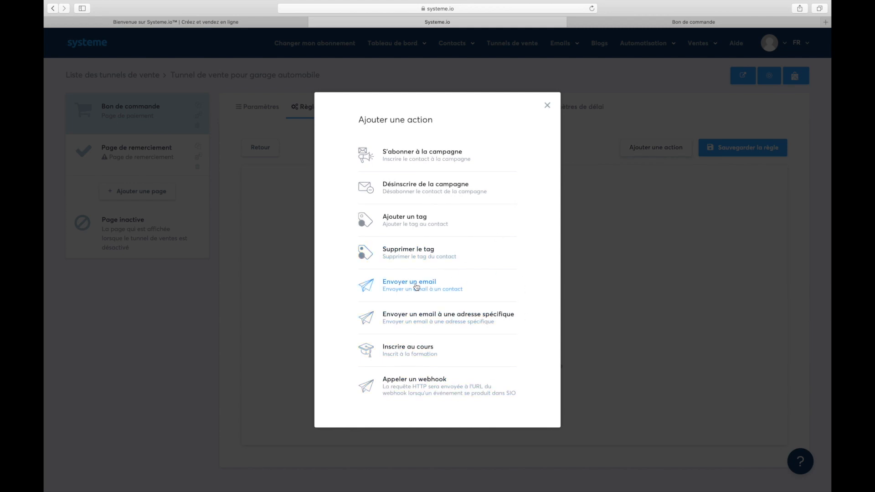
{"action": "left_click", "coordinate": [547, 106]}
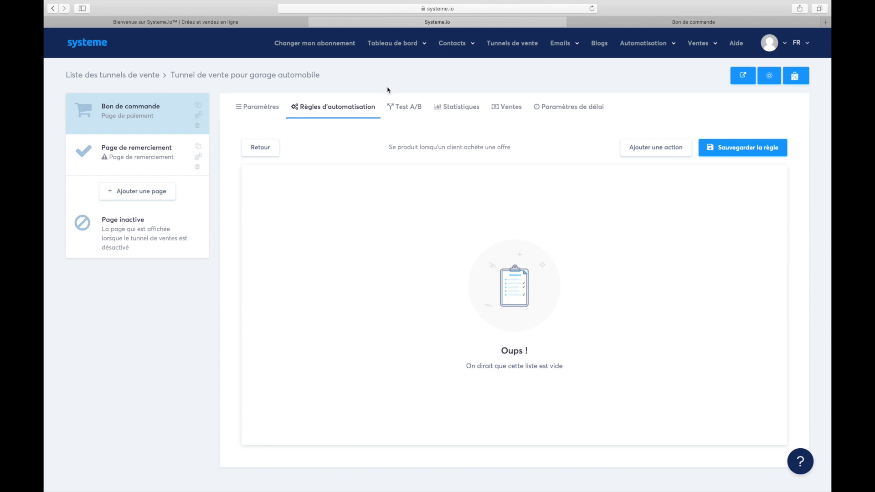
Step: View the order form's Test A/B, Statistiques, Ventes and Paramètres de délai sections, then return to Paramètres
{"action": "left_click", "coordinate": [405, 110]}
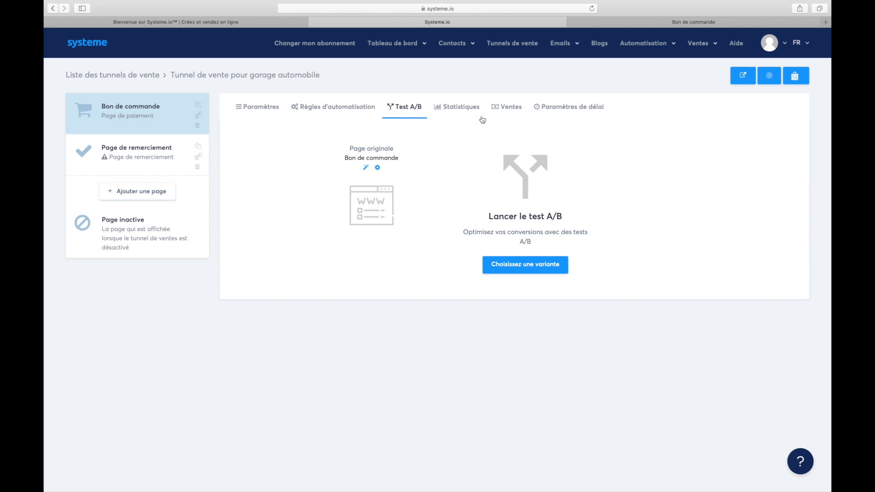
{"action": "left_click", "coordinate": [467, 108]}
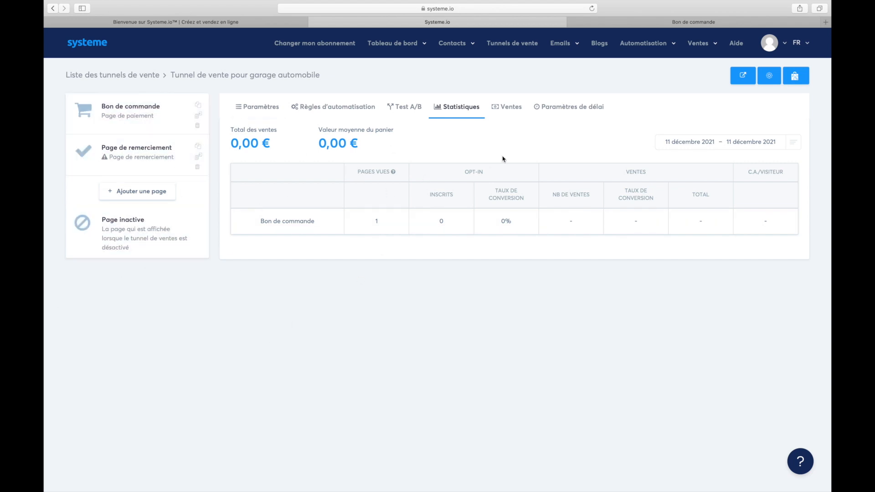
{"action": "left_click", "coordinate": [521, 106]}
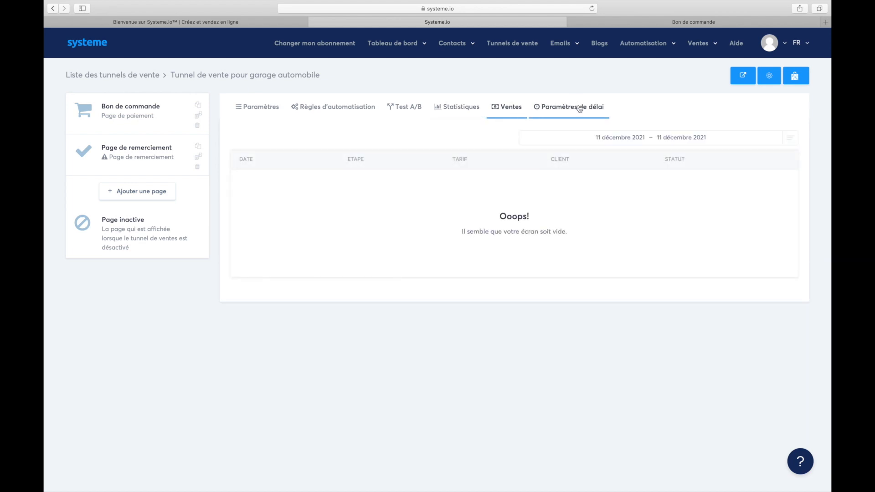
{"action": "left_click", "coordinate": [565, 108]}
{"action": "left_click", "coordinate": [271, 112]}
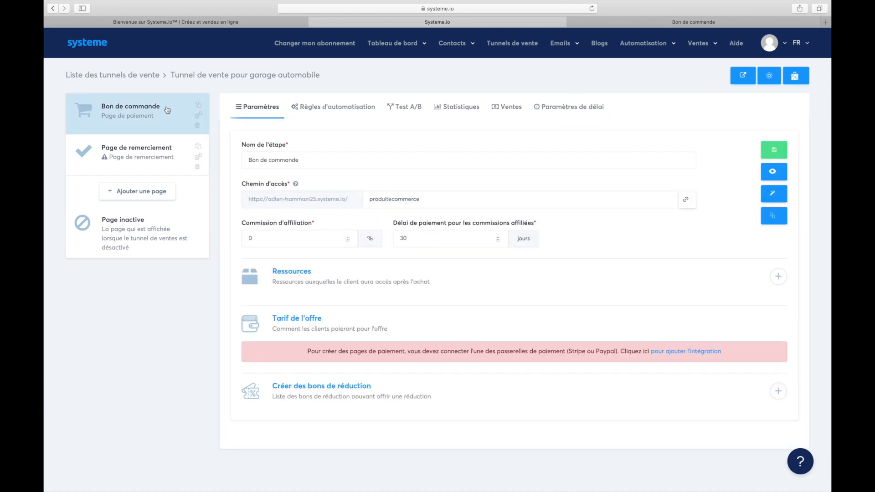
Step: Look through the Page de remerciement templates, checking back on the Bon de commande settings in between
{"action": "left_click", "coordinate": [141, 157]}
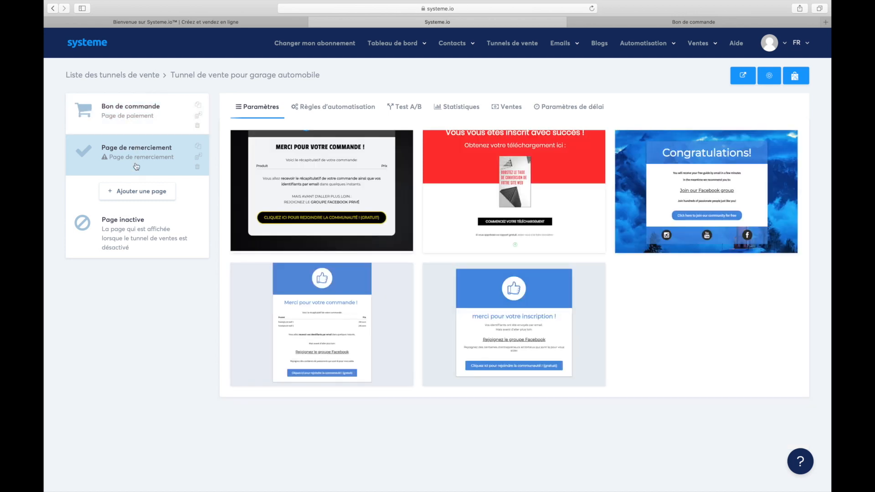
{"action": "left_click", "coordinate": [140, 120]}
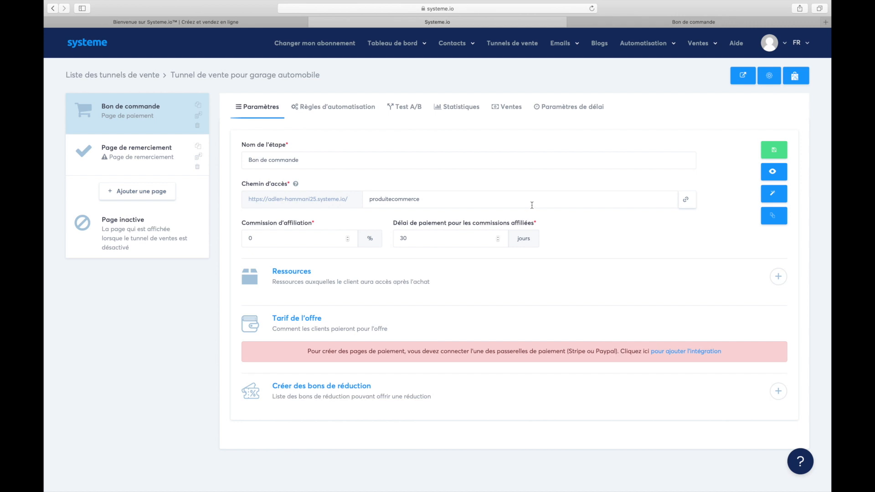
{"action": "left_click", "coordinate": [146, 161]}
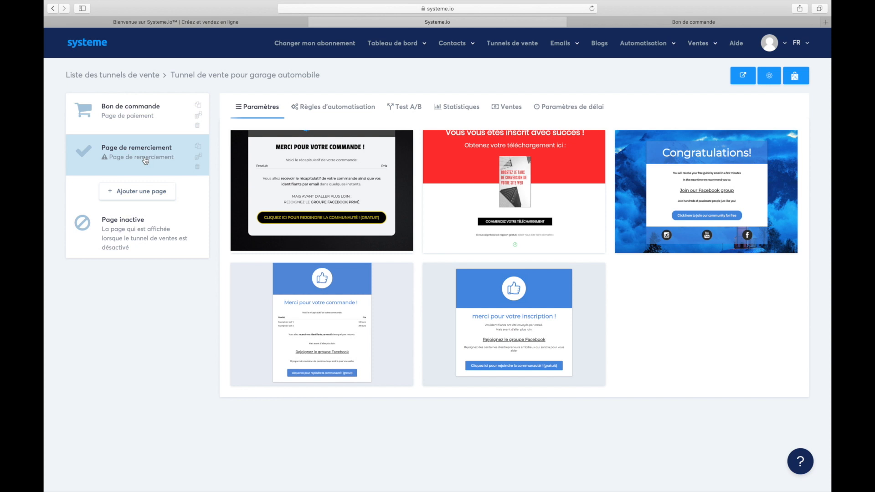
{"action": "mouse_move", "coordinate": [363, 231]}
{"action": "mouse_move", "coordinate": [688, 241]}
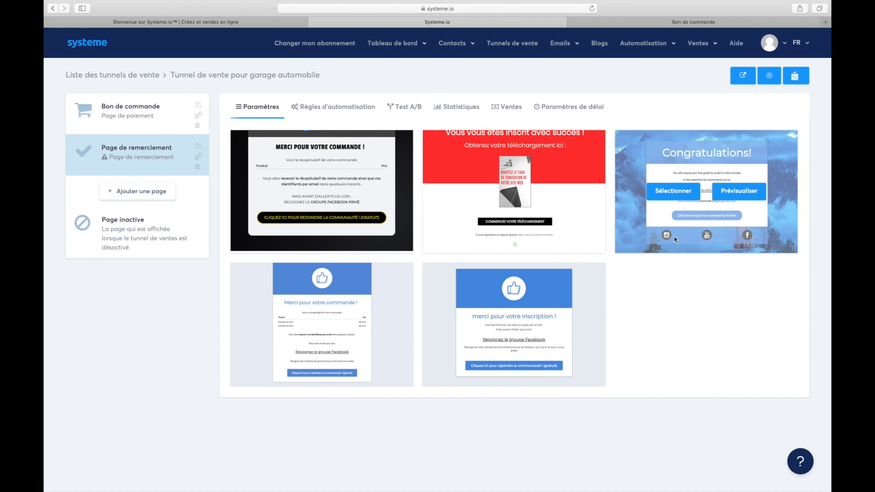
Step: Apply the "Congratulations!" template to the Page de remerciement, then return to the Bon de commande settings
{"action": "left_click", "coordinate": [673, 192]}
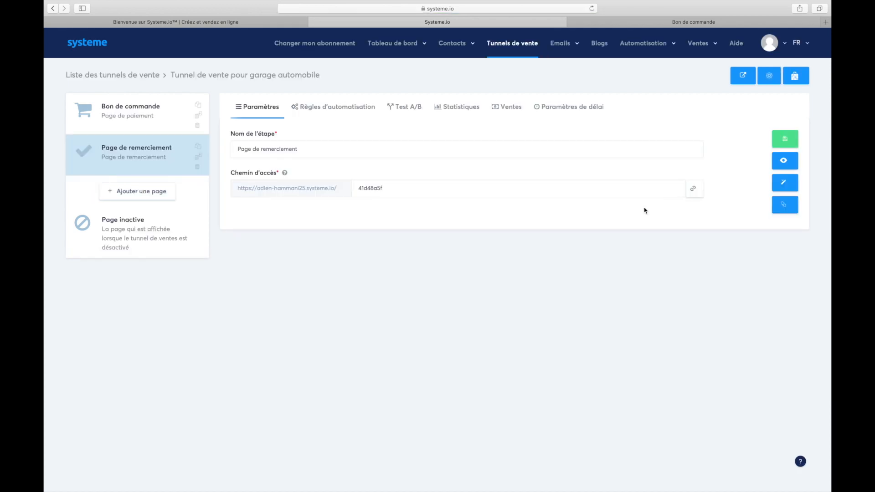
{"action": "triple_click", "coordinate": [275, 155]}
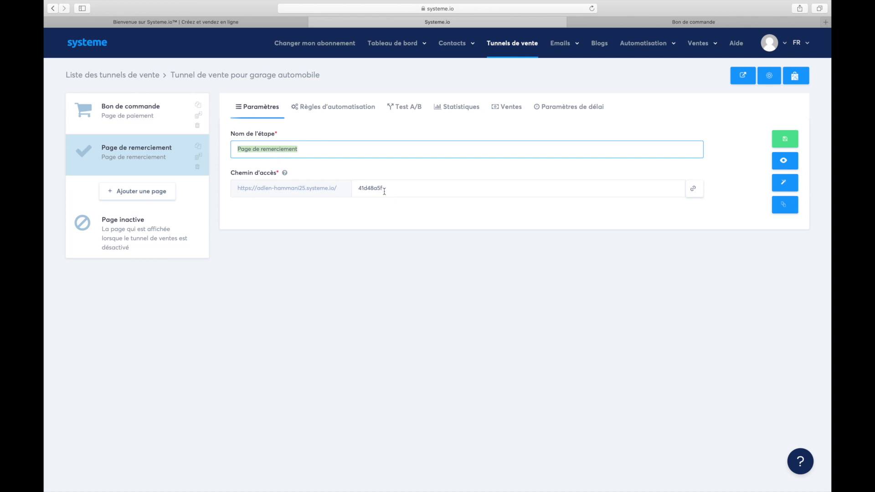
{"action": "left_click_drag", "start_coordinate": [384, 191], "coordinate": [322, 191]}
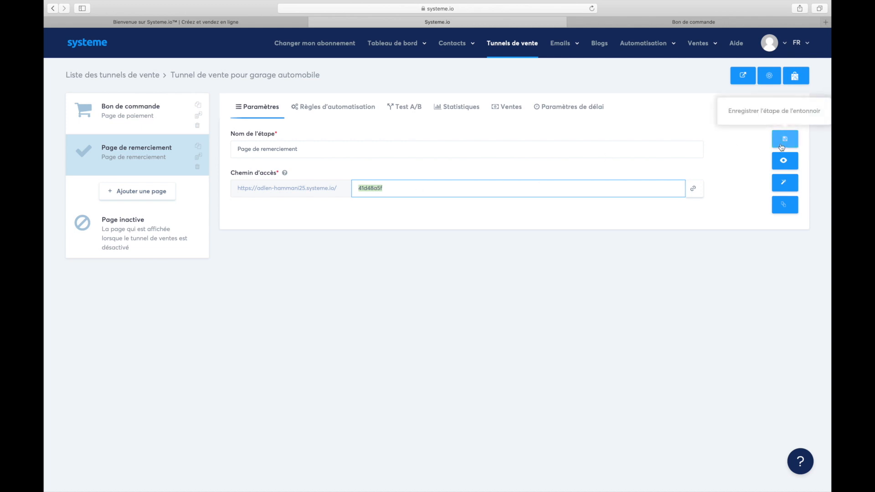
{"action": "left_click", "coordinate": [141, 111]}
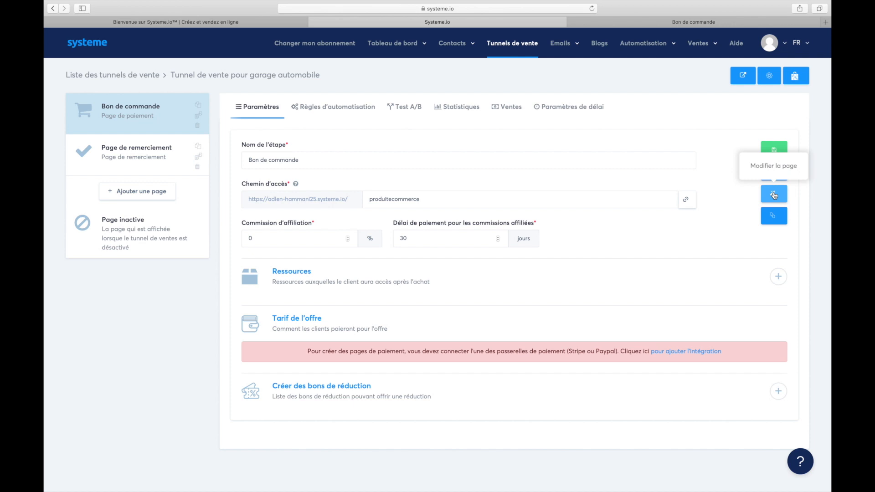
Step: Open the Bon de commande page in the editor and replace its "Nom du produit" heading with "nnkkk"
{"action": "left_click", "coordinate": [774, 195]}
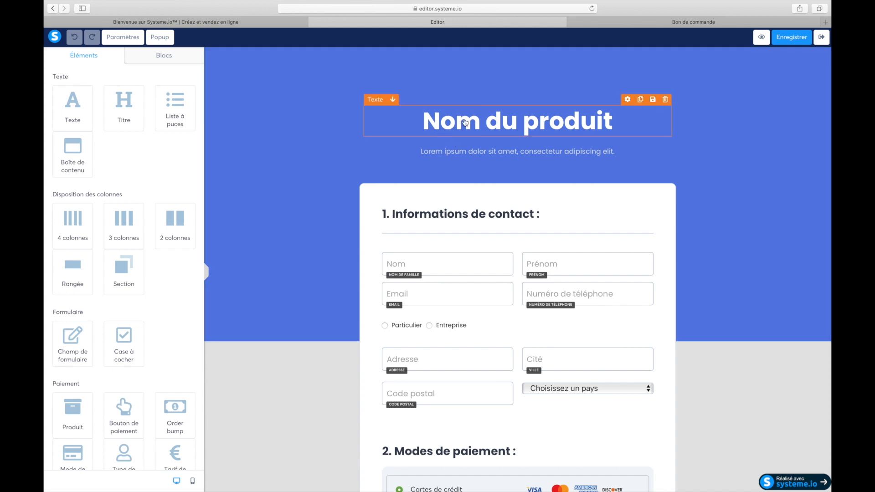
{"action": "triple_click", "coordinate": [433, 127]}
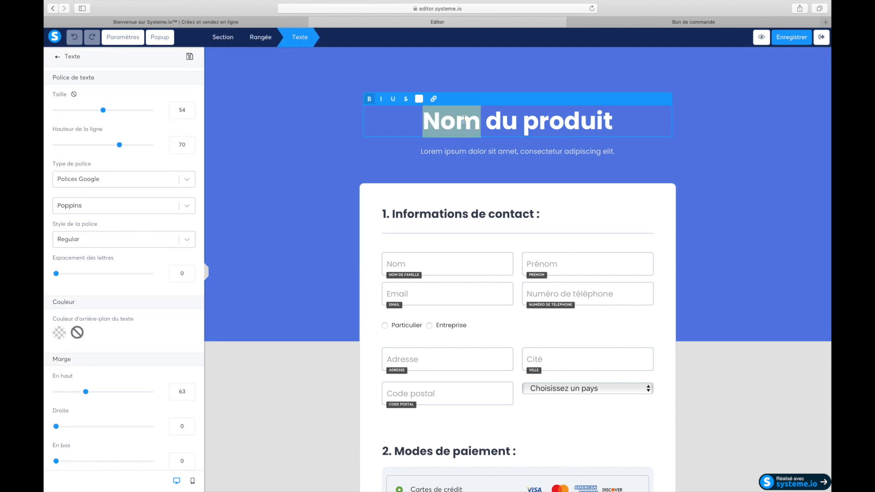
{"action": "left_click", "coordinate": [421, 159]}
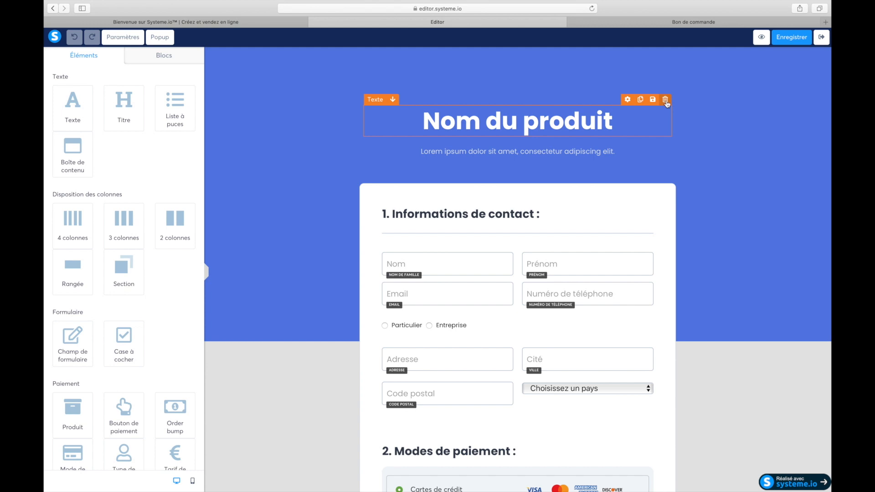
{"action": "double_click", "coordinate": [571, 123]}
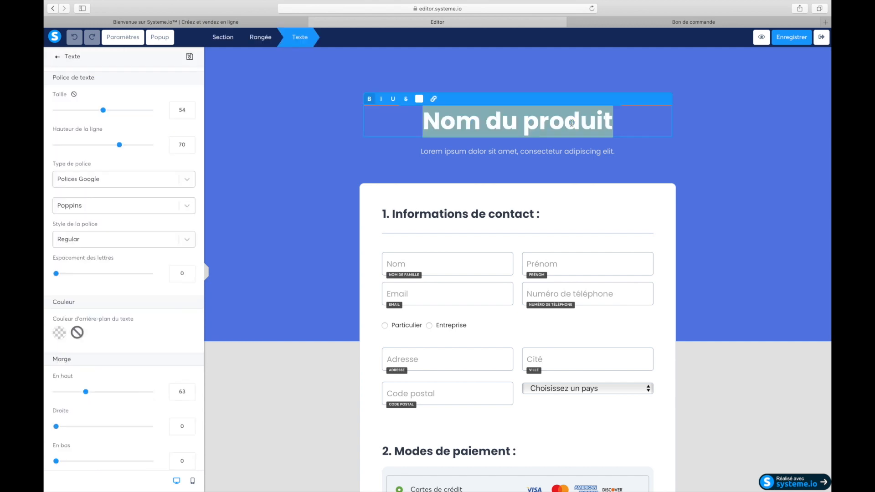
{"action": "type", "text": "nnkkk"}
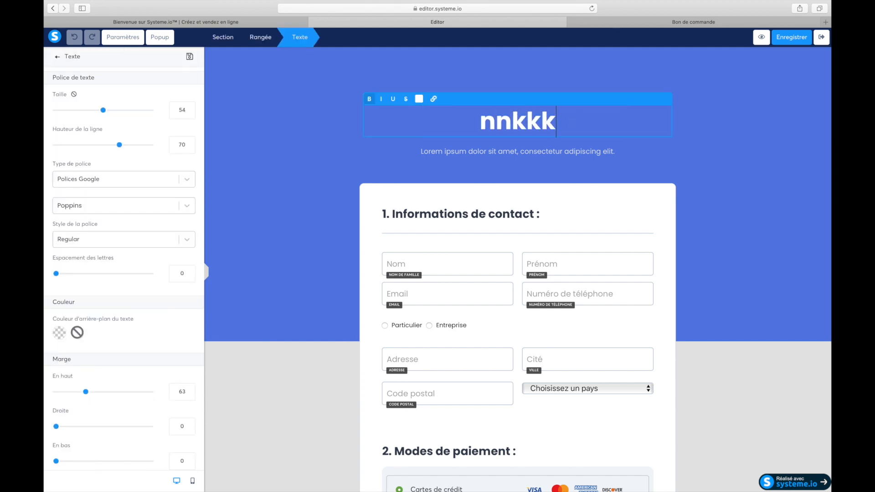
{"action": "left_click", "coordinate": [639, 156]}
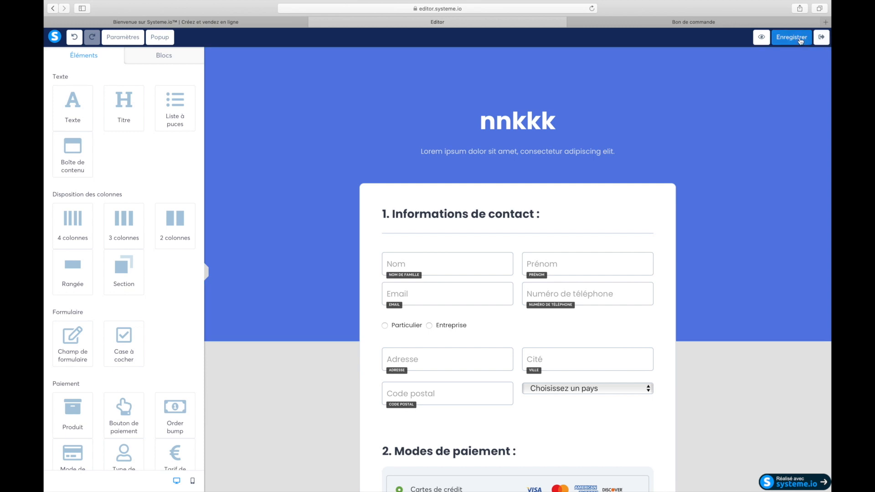
Step: Preview the edited order form, then exit the page editor with the changes saved
{"action": "left_click", "coordinate": [792, 39]}
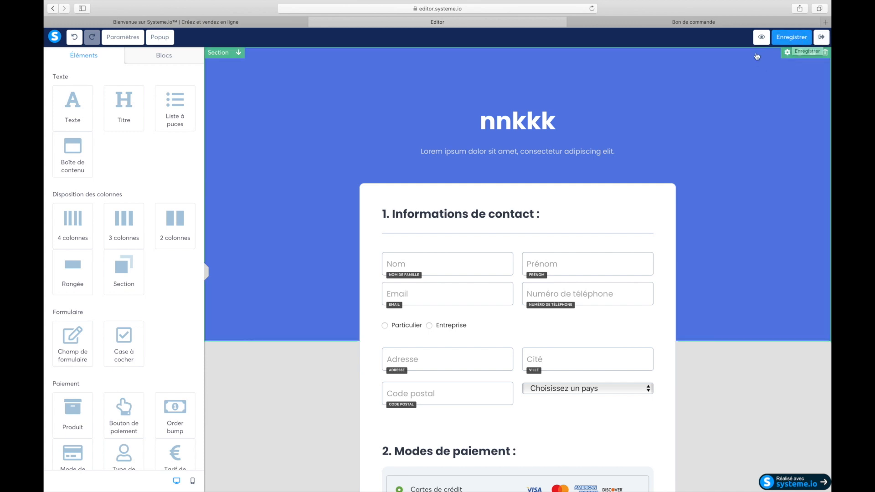
{"action": "left_click", "coordinate": [760, 38]}
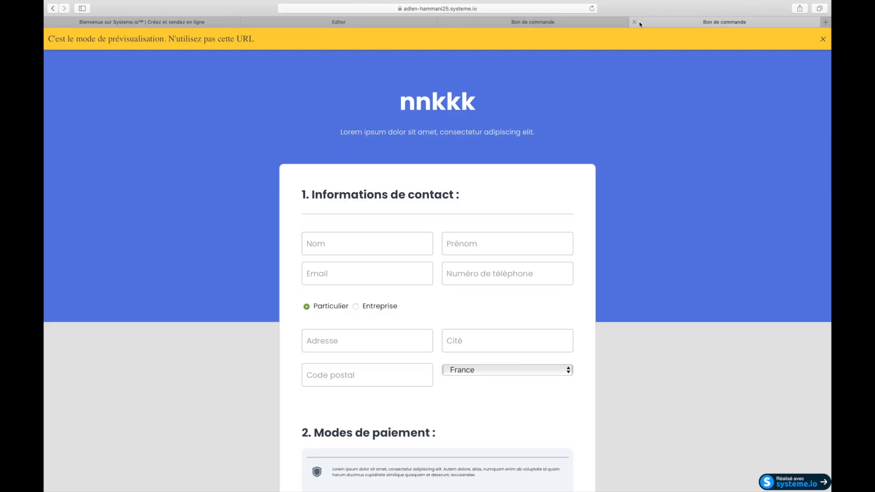
{"action": "left_click", "coordinate": [636, 22]}
{"action": "left_click", "coordinate": [488, 22]}
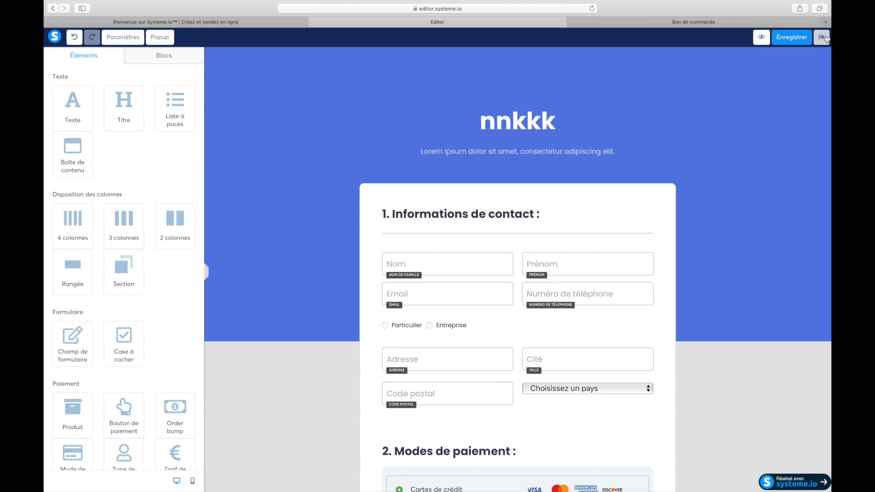
{"action": "left_click", "coordinate": [825, 38]}
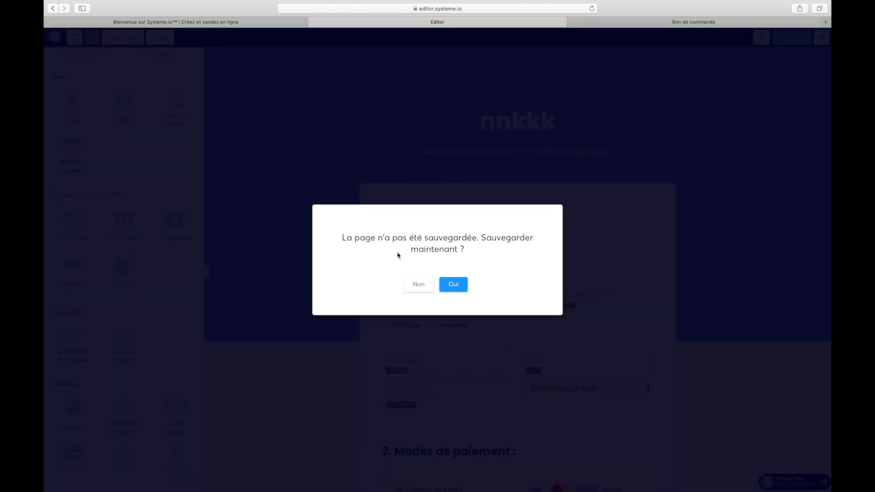
{"action": "left_click", "coordinate": [453, 284]}
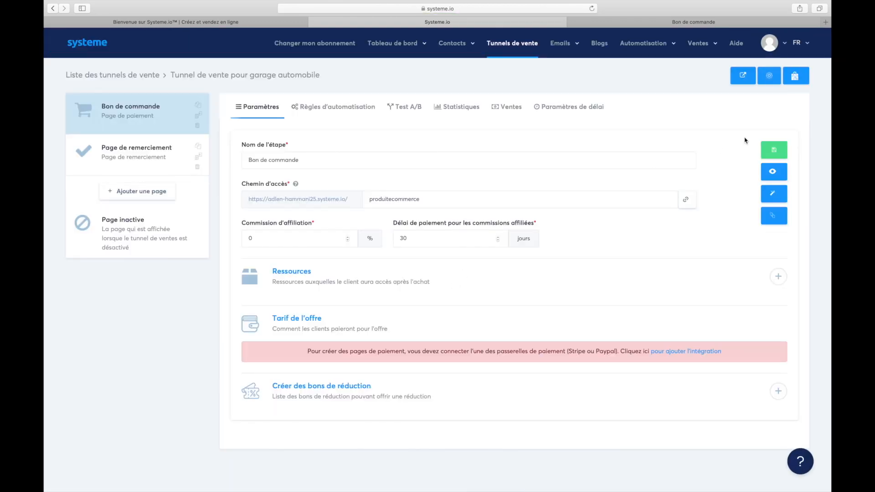
Step: Reopen the Bon de commande page in the editor and delete the "nnkkk" heading
{"action": "left_click", "coordinate": [772, 194]}
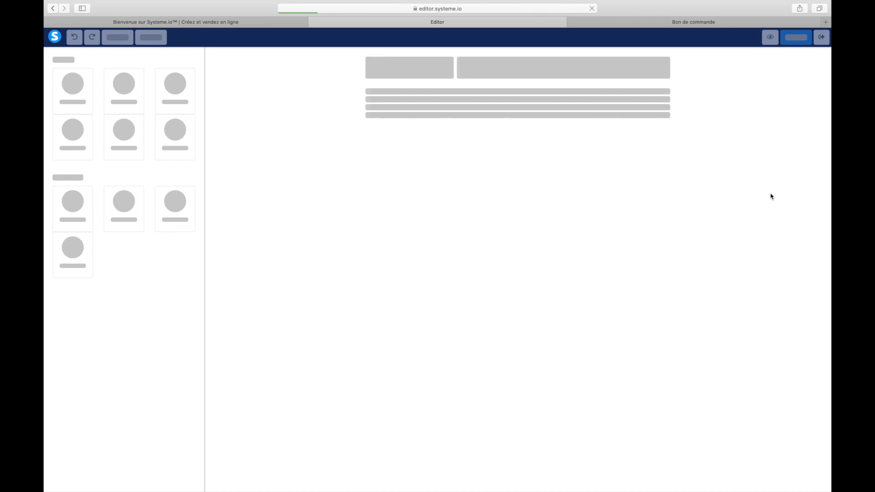
{"action": "double_click", "coordinate": [508, 125]}
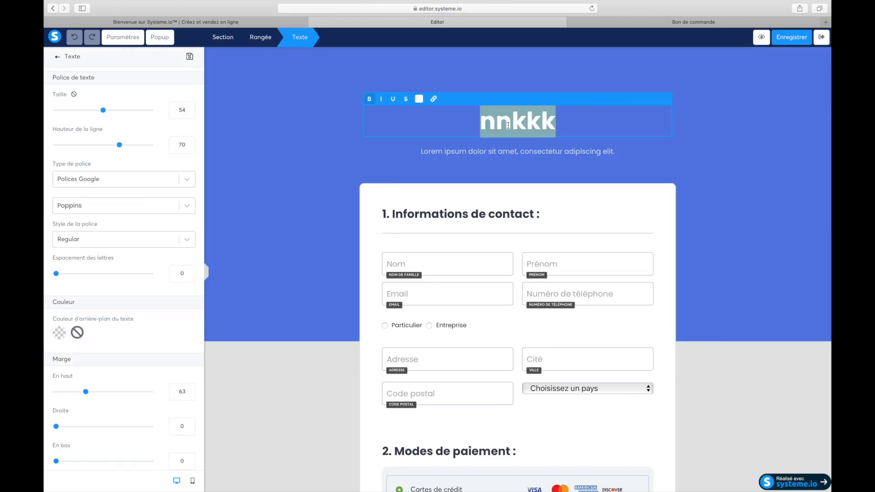
{"action": "left_click", "coordinate": [606, 143]}
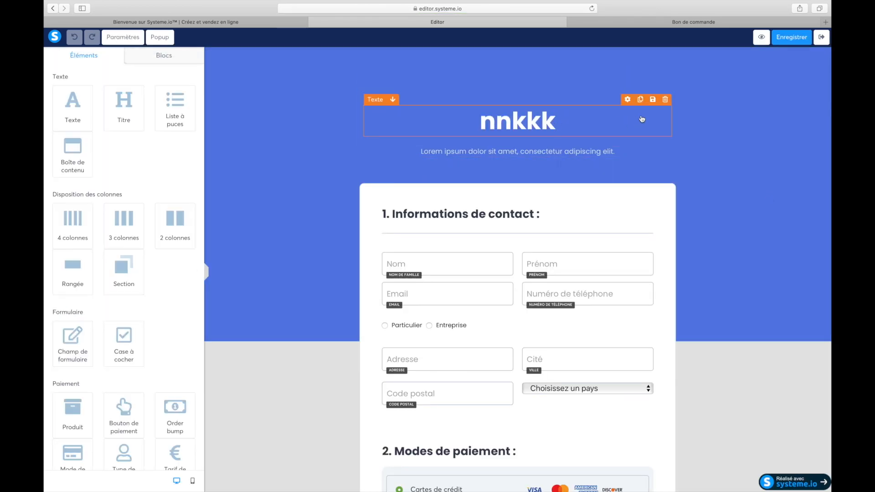
{"action": "left_click", "coordinate": [664, 100]}
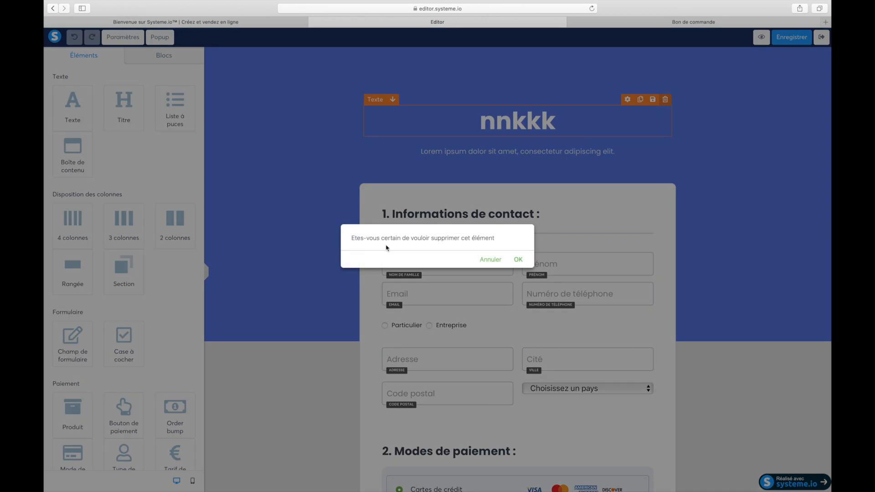
{"action": "left_click", "coordinate": [518, 259]}
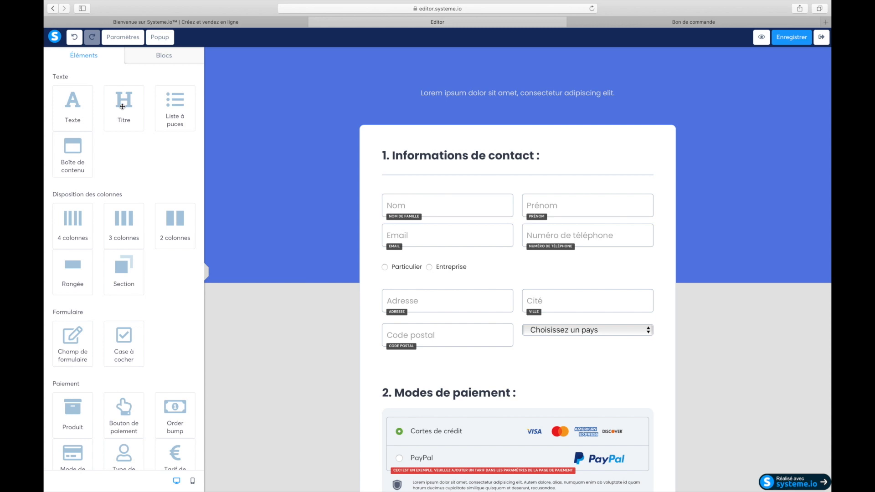
Step: Add a Titre element above the "Lorem ipsum" line and set its text to "Nom du produit"
{"action": "left_click_drag", "start_coordinate": [123, 107], "coordinate": [522, 106]}
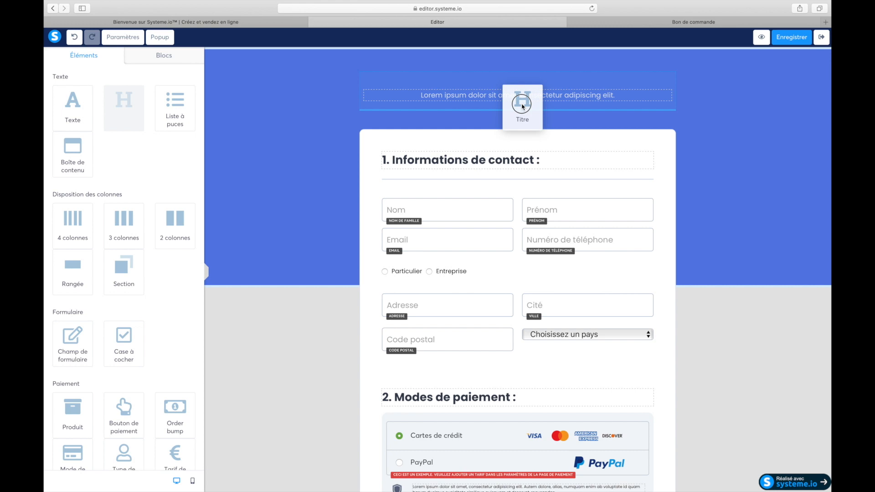
{"action": "left_click_drag", "start_coordinate": [522, 106], "coordinate": [520, 75]}
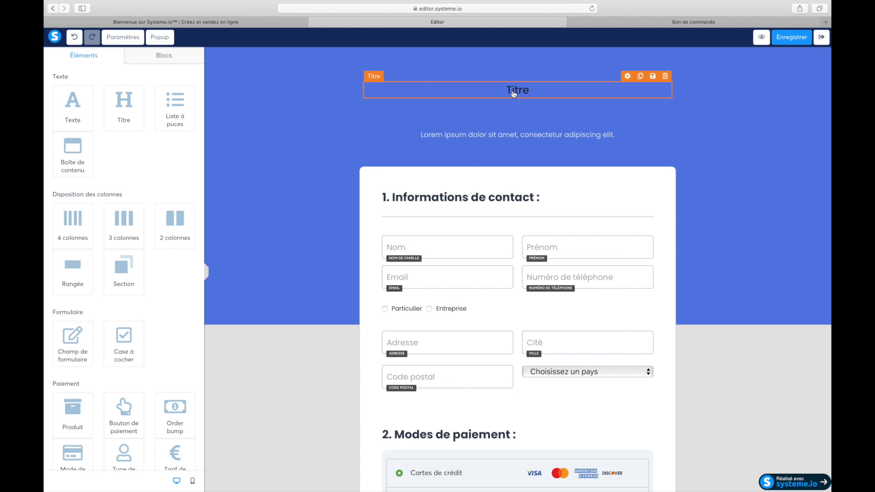
{"action": "double_click", "coordinate": [513, 93]}
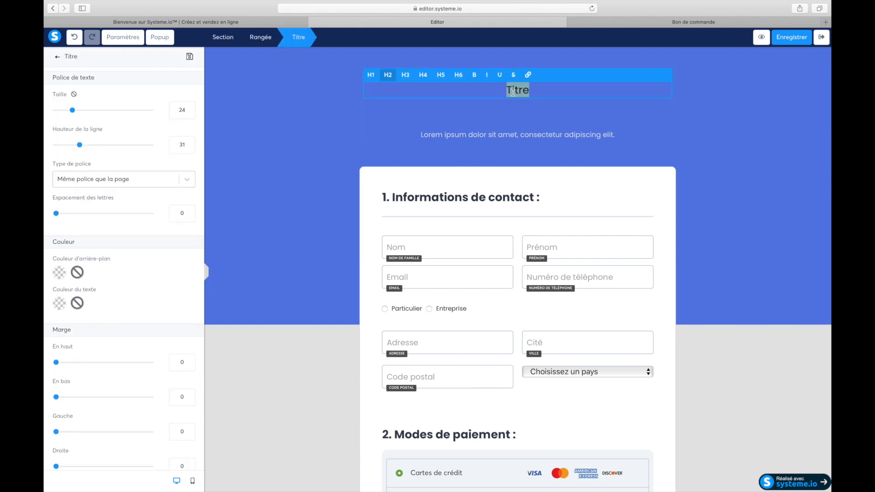
{"action": "type", "text": "Nom du produit"}
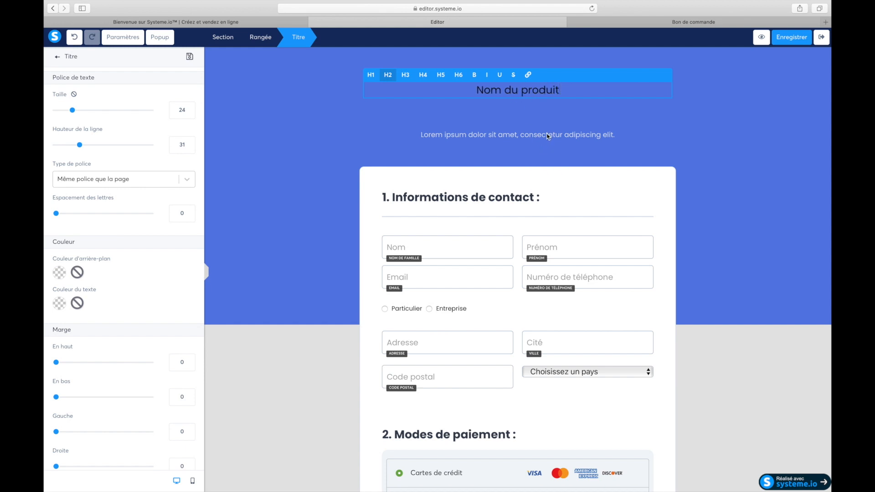
{"action": "key", "text": "Escape"}
Step: Set the "Nom du produit" title's line height to 42 and its font to Anton from Polices Google
{"action": "left_click", "coordinate": [552, 93]}
{"action": "triple_click", "coordinate": [536, 89]}
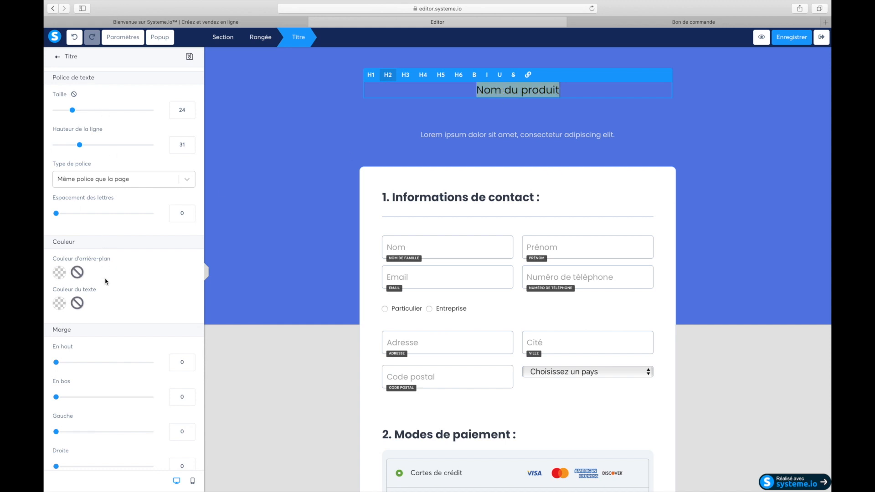
{"action": "scroll", "coordinate": [106, 282], "scroll_direction": "down", "scroll_amount": 5}
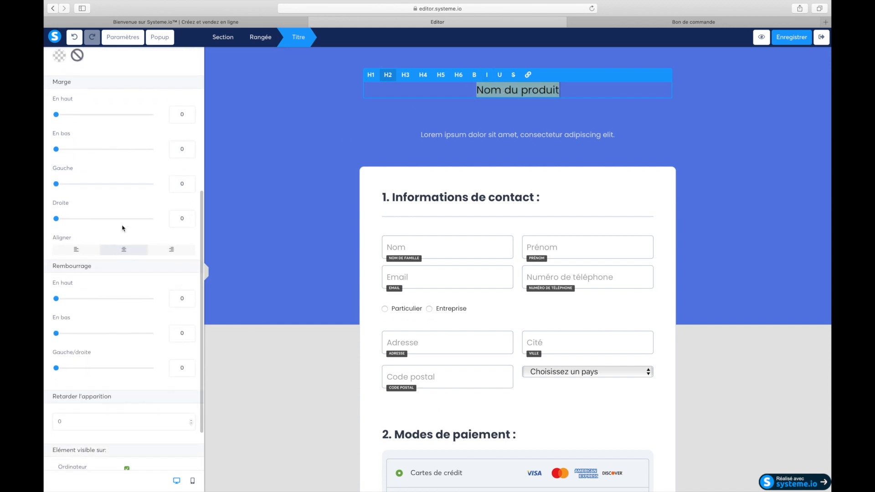
{"action": "scroll", "coordinate": [121, 228], "scroll_direction": "up", "scroll_amount": 5}
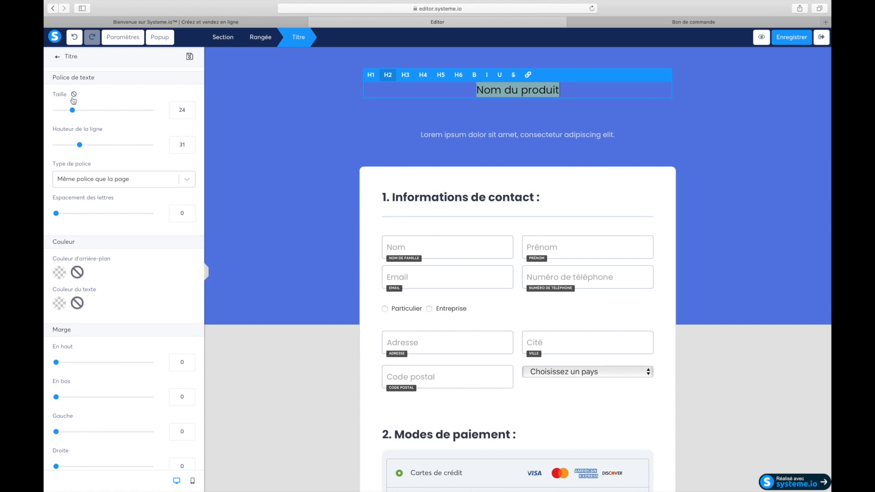
{"action": "mouse_move", "coordinate": [79, 145]}
{"action": "left_mouse_down"}
{"action": "mouse_move", "coordinate": [122, 149]}
{"action": "mouse_move", "coordinate": [92, 145]}
{"action": "left_mouse_up"}
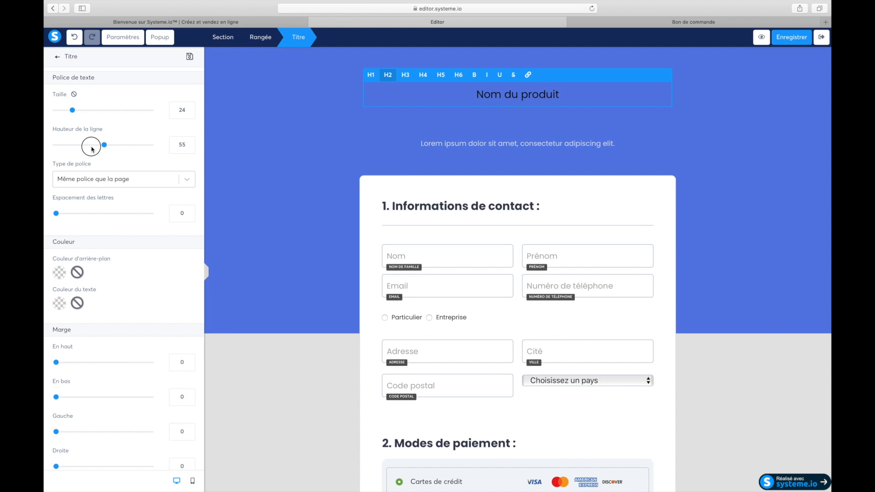
{"action": "left_click", "coordinate": [186, 179]}
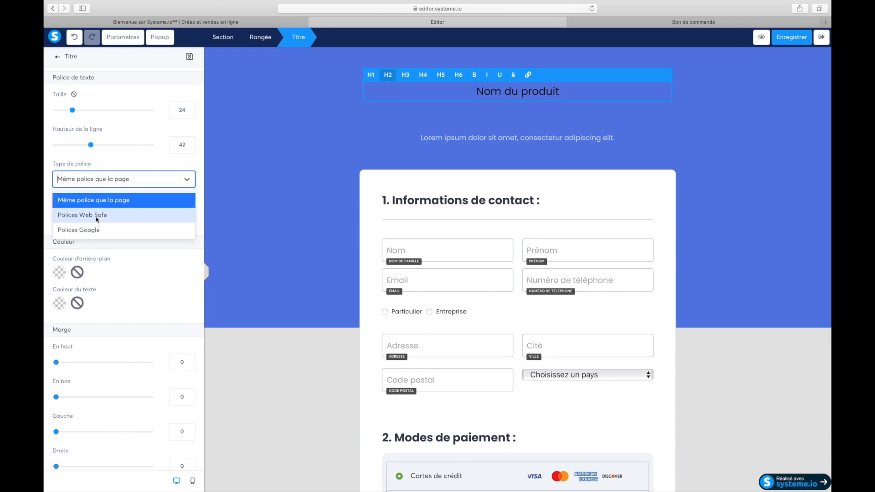
{"action": "left_click", "coordinate": [91, 231]}
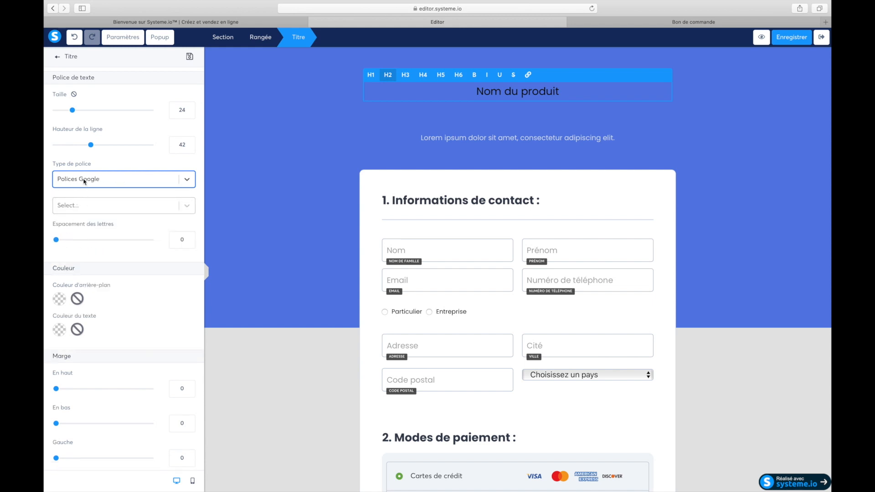
{"action": "left_click", "coordinate": [94, 203]}
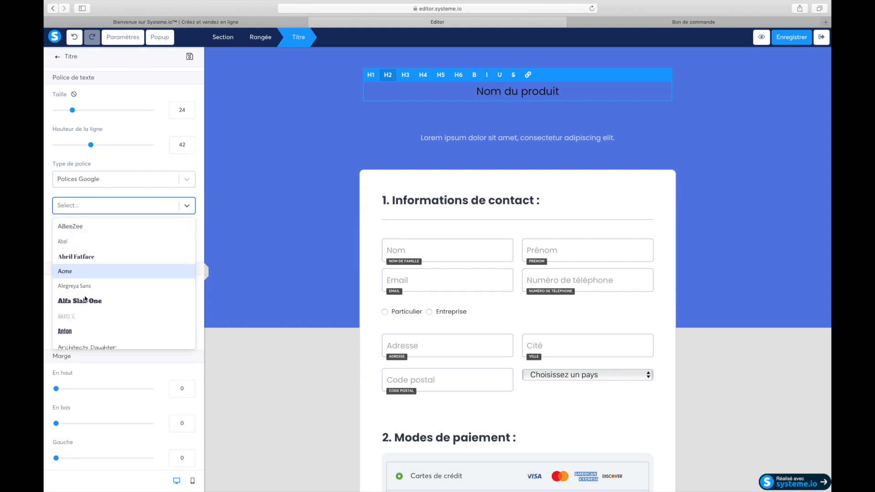
{"action": "left_click", "coordinate": [80, 294]}
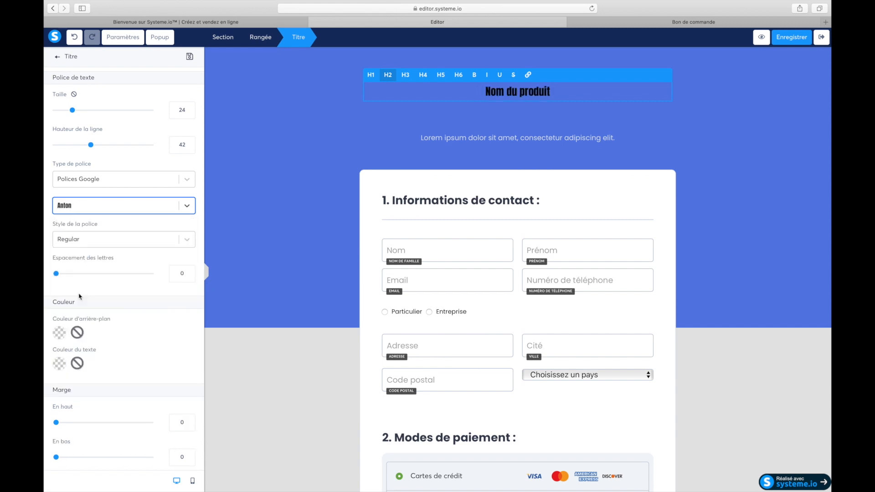
Step: Set the title's font size to 56, letter spacing to 10 and line height to 36
{"action": "left_click_drag", "start_coordinate": [72, 110], "coordinate": [106, 110]}
{"action": "scroll", "coordinate": [86, 191], "scroll_direction": "down", "scroll_amount": 2}
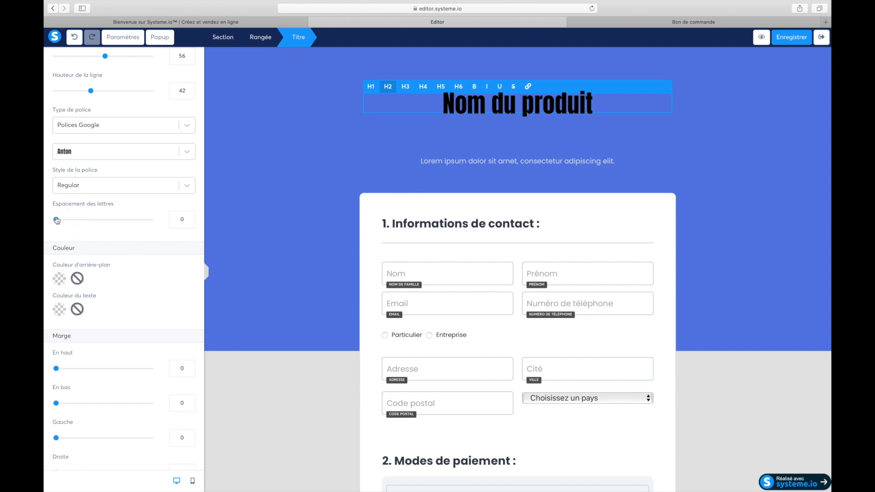
{"action": "left_click_drag", "start_coordinate": [56, 220], "coordinate": [162, 217]}
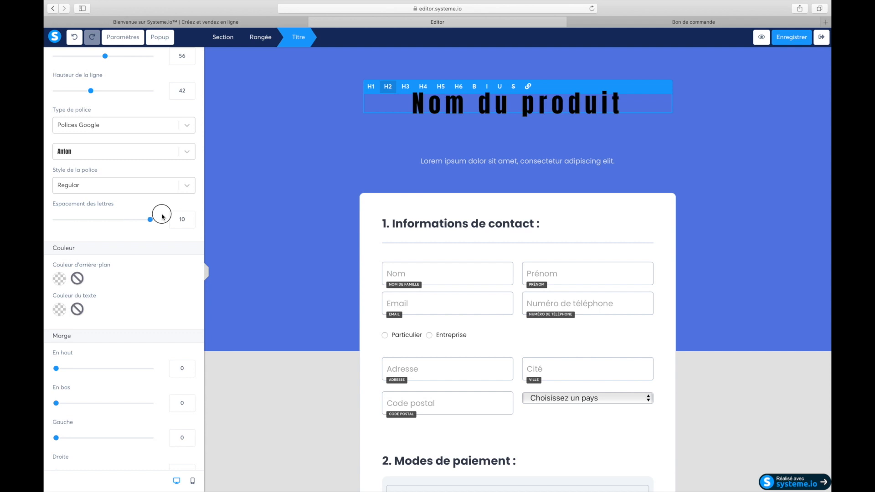
{"action": "scroll", "coordinate": [107, 111], "scroll_direction": "up", "scroll_amount": 1}
{"action": "left_click", "coordinate": [90, 113]}
{"action": "left_click_drag", "start_coordinate": [110, 117], "coordinate": [84, 114]}
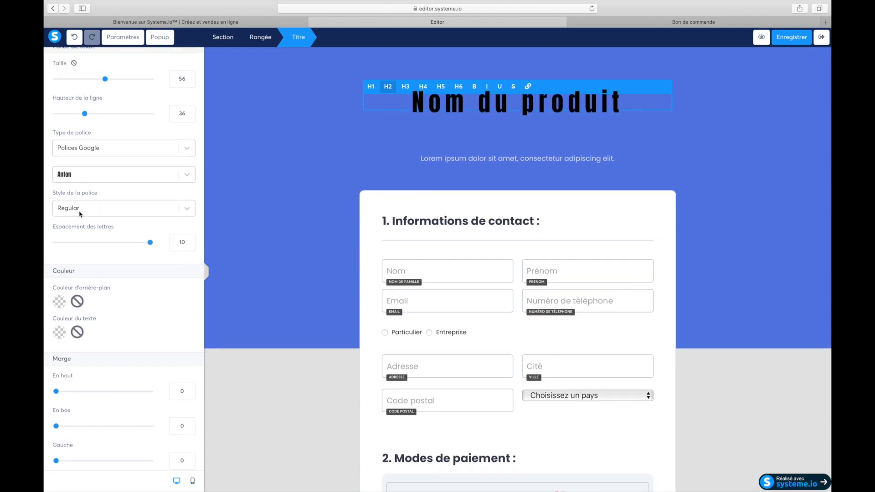
Step: Set the "Nom du produit" title's background colour to red EC3838
{"action": "scroll", "coordinate": [79, 213], "scroll_direction": "down", "scroll_amount": 2}
{"action": "left_click", "coordinate": [60, 265]}
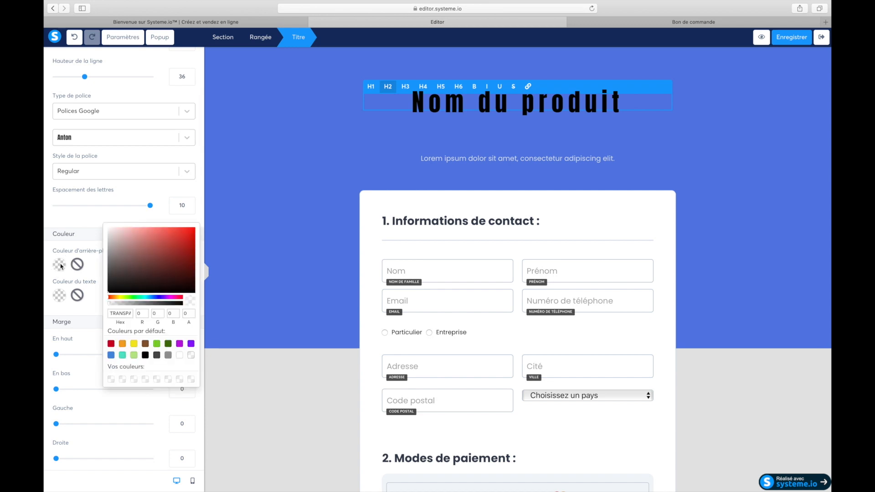
{"action": "left_click", "coordinate": [175, 233]}
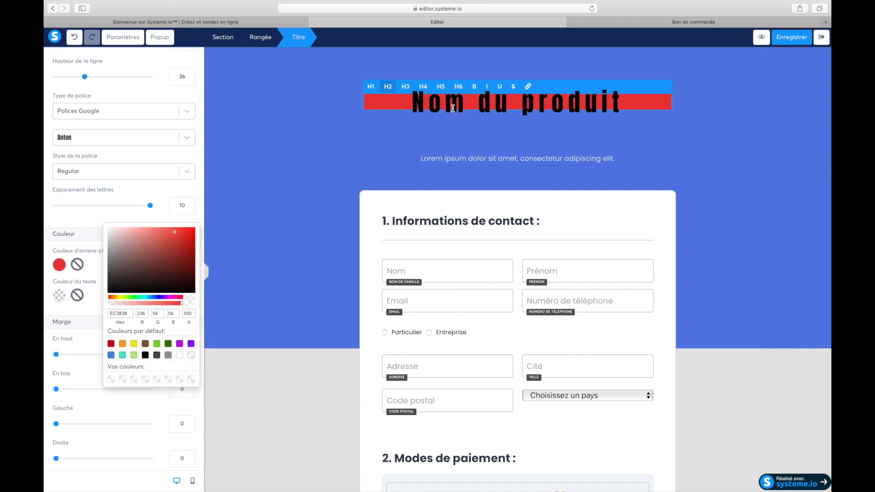
{"action": "left_click", "coordinate": [379, 122]}
{"action": "left_click", "coordinate": [402, 135]}
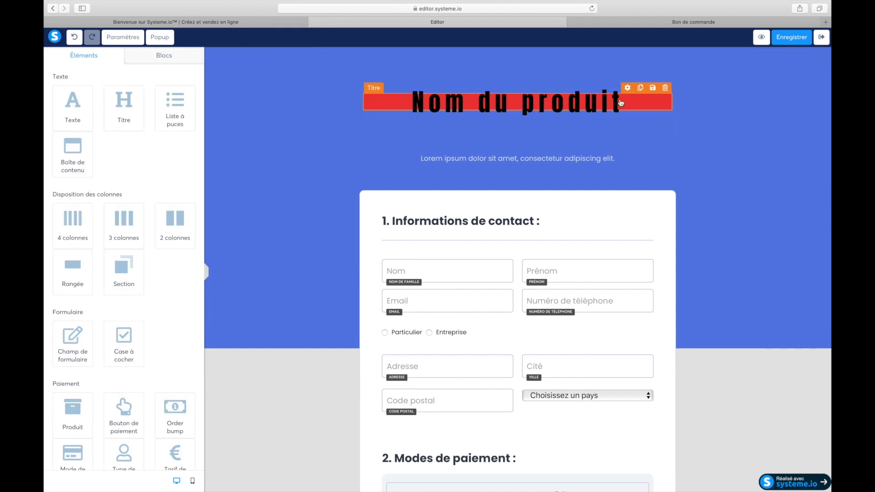
Step: Set the "Nom du produit" title's text colour to white FFFFFF
{"action": "left_click", "coordinate": [628, 88]}
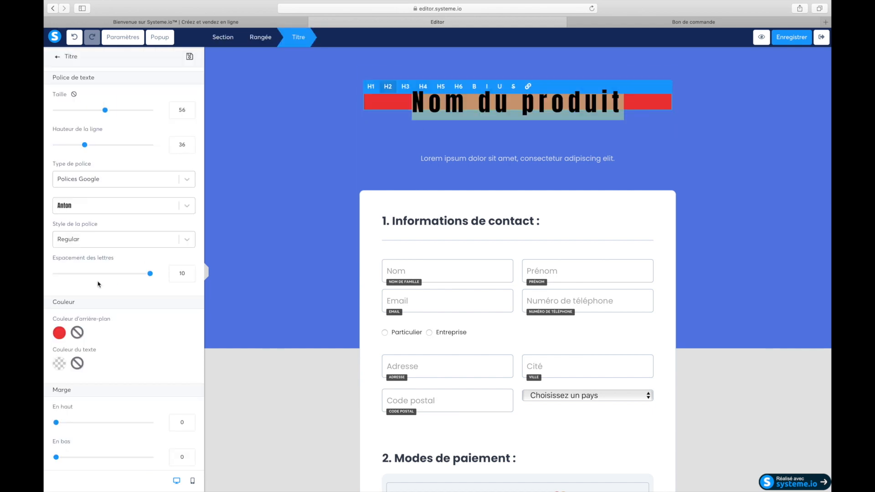
{"action": "scroll", "coordinate": [45, 327], "scroll_direction": "down", "scroll_amount": 2}
{"action": "left_click", "coordinate": [60, 322]}
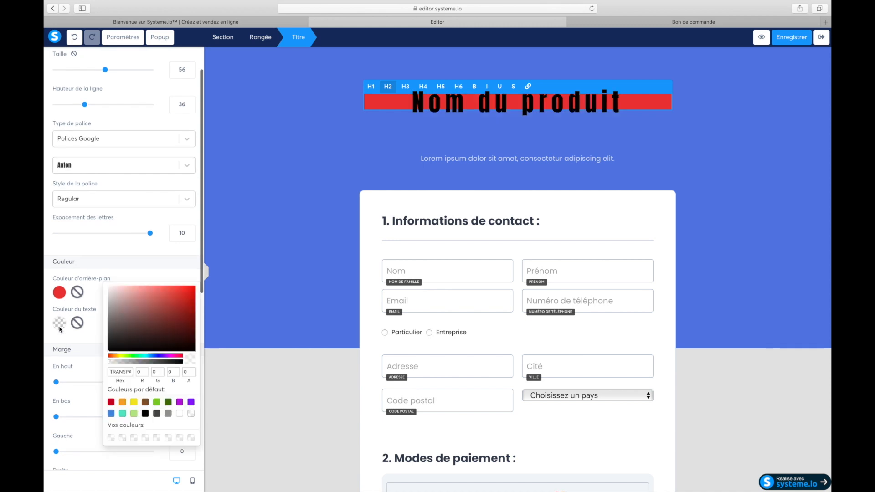
{"action": "left_click", "coordinate": [180, 414]}
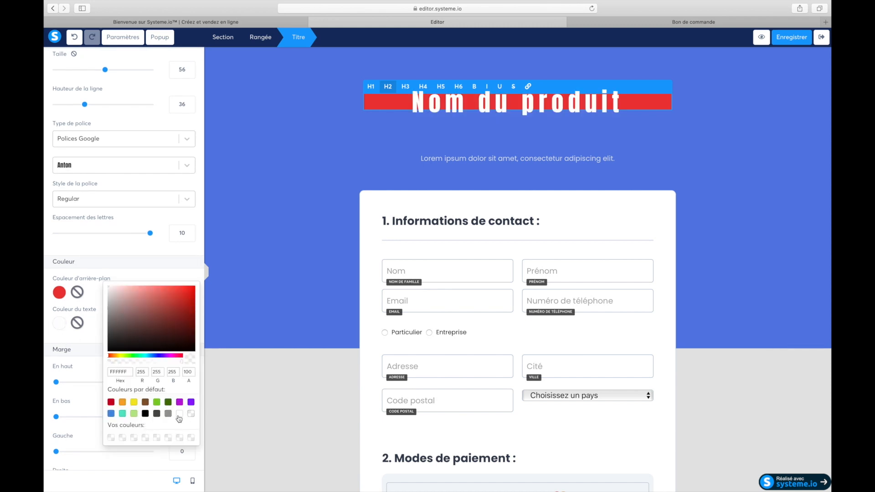
{"action": "left_click", "coordinate": [152, 259]}
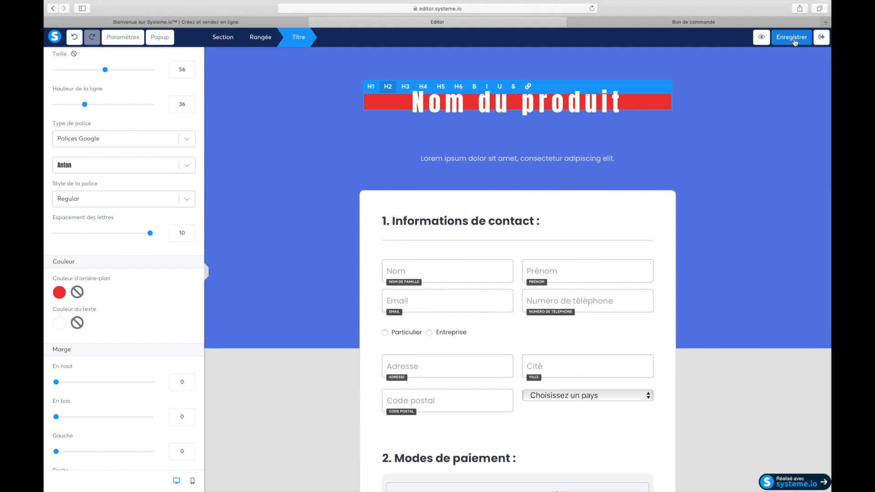
Step: Try left and right alignment on the "Nom du produit" title and set it back to centred
{"action": "scroll", "coordinate": [164, 321], "scroll_direction": "down", "scroll_amount": 5}
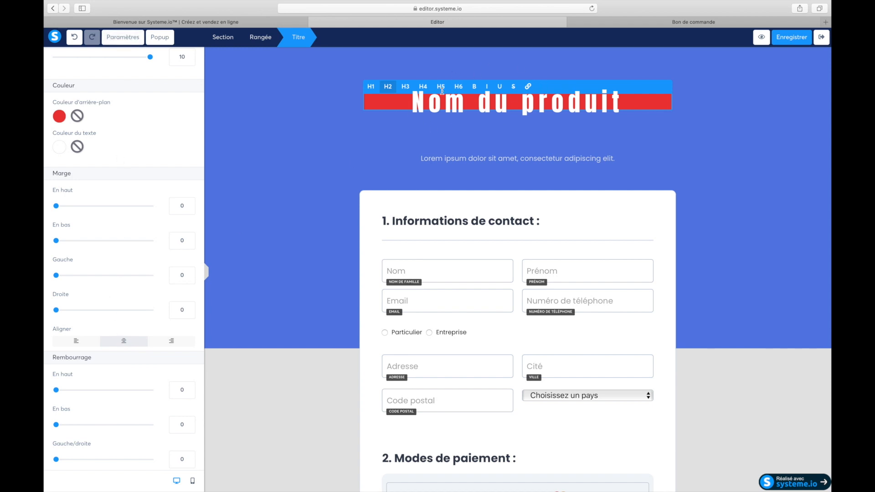
{"action": "scroll", "coordinate": [142, 283], "scroll_direction": "down", "scroll_amount": 2}
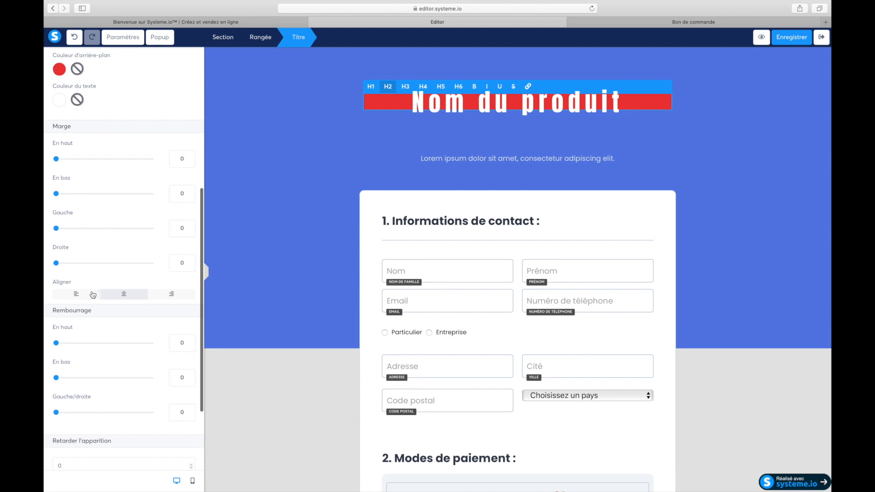
{"action": "left_click", "coordinate": [78, 297]}
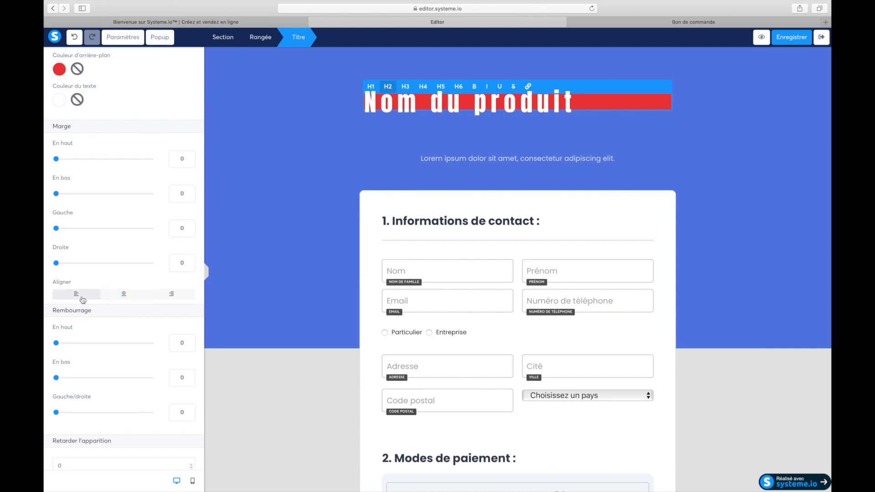
{"action": "left_click", "coordinate": [129, 295]}
{"action": "left_click", "coordinate": [171, 294]}
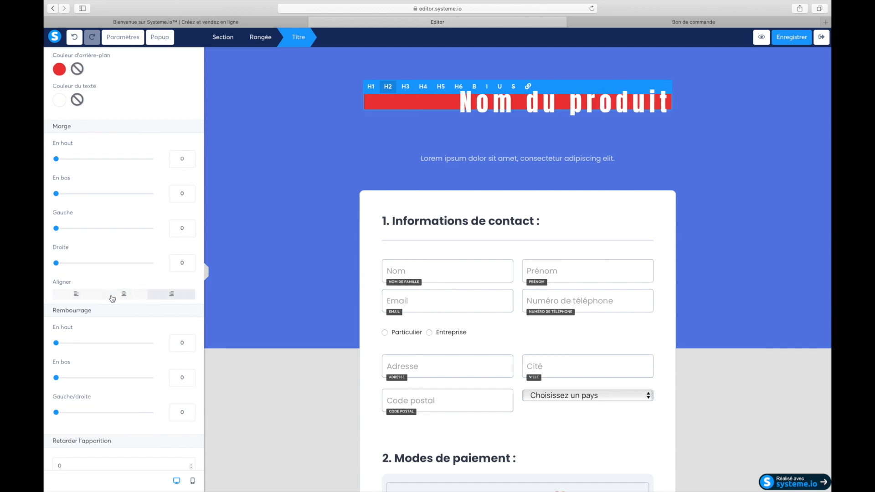
{"action": "left_click", "coordinate": [126, 295]}
Step: Check the order form in the mobile view, return to the desktop view and save the page
{"action": "scroll", "coordinate": [127, 297], "scroll_direction": "down", "scroll_amount": 5}
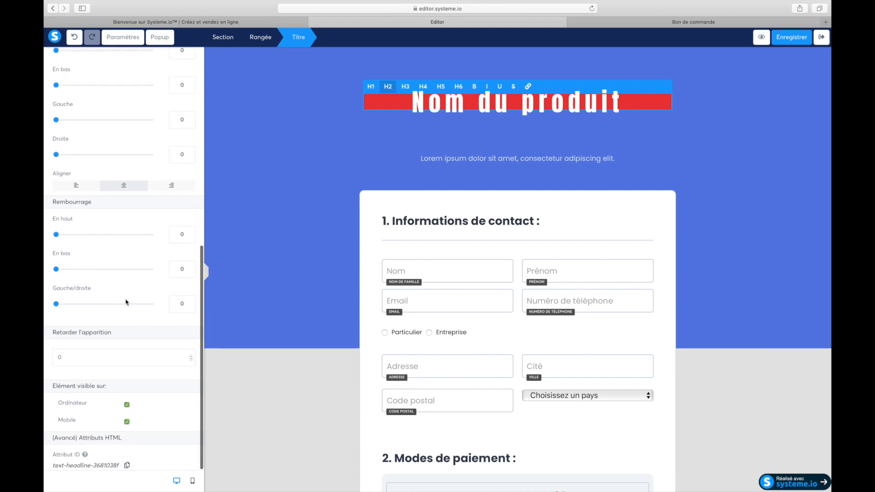
{"action": "left_click", "coordinate": [193, 481]}
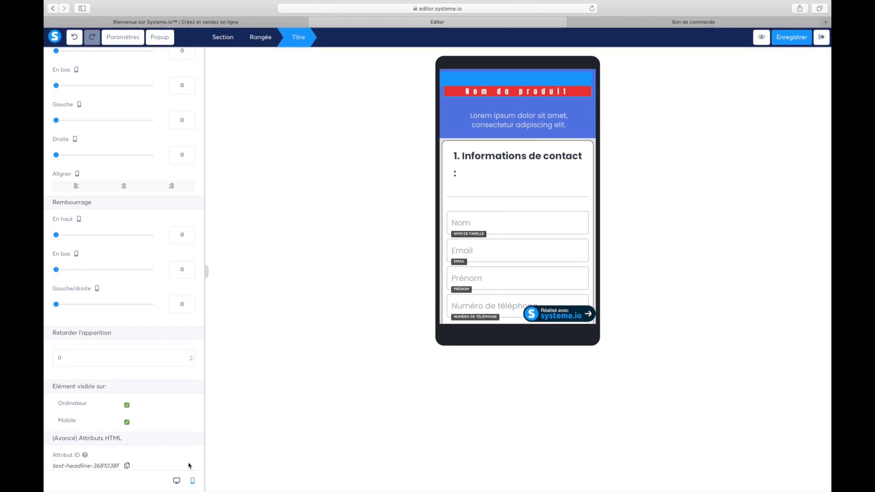
{"action": "left_click", "coordinate": [176, 481]}
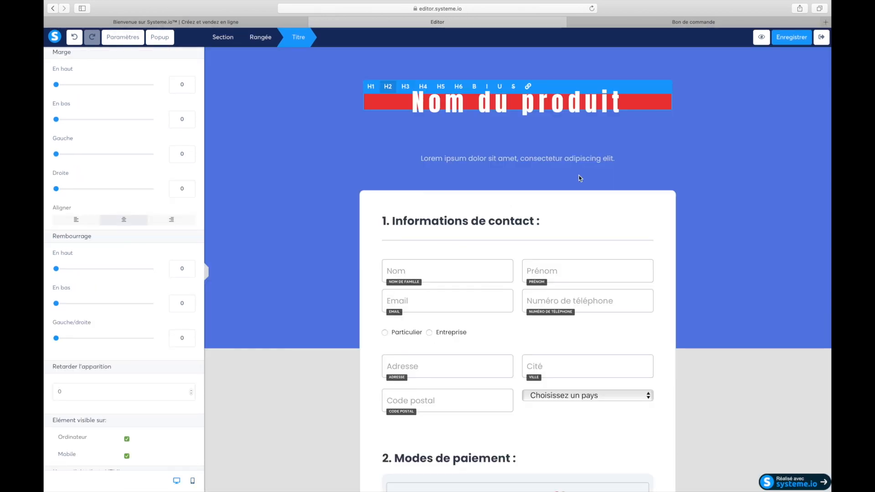
{"action": "left_click", "coordinate": [792, 40]}
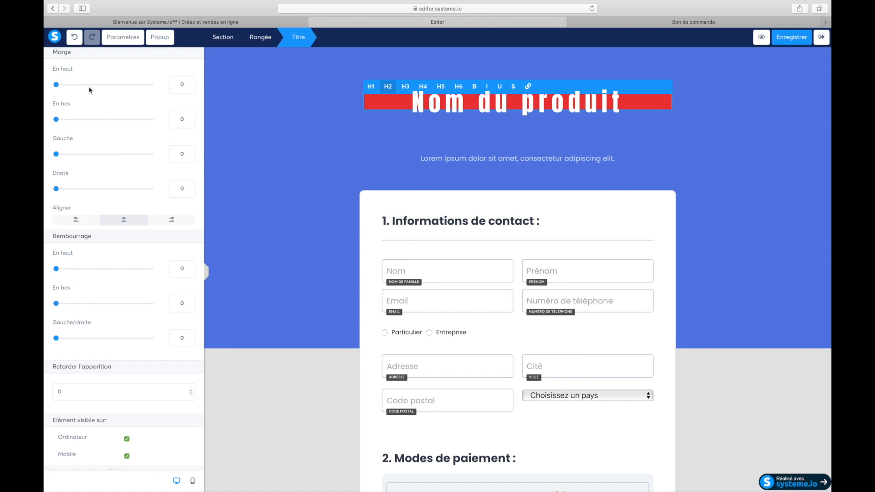
Step: Examine the page-wide settings, including default fonts, tracking codes and the SEO title and description fields
{"action": "left_click", "coordinate": [123, 37]}
{"action": "scroll", "coordinate": [107, 211], "scroll_direction": "up", "scroll_amount": 2}
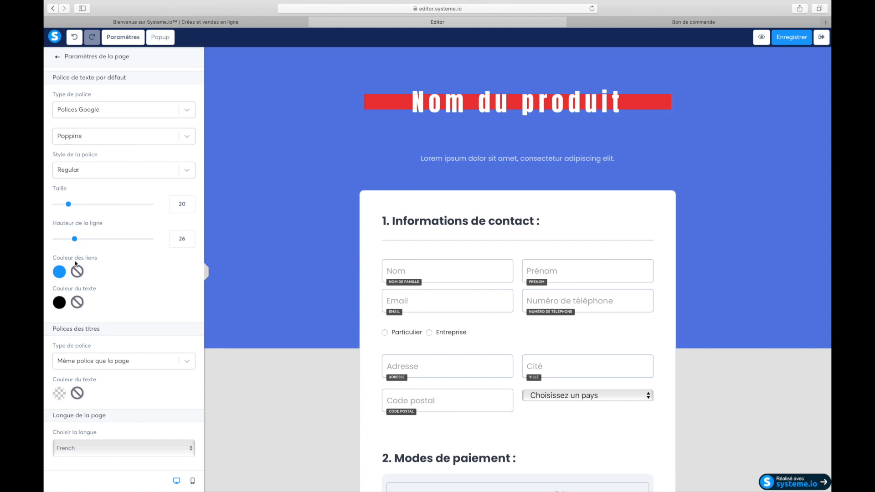
{"action": "scroll", "coordinate": [137, 279], "scroll_direction": "down", "scroll_amount": 15}
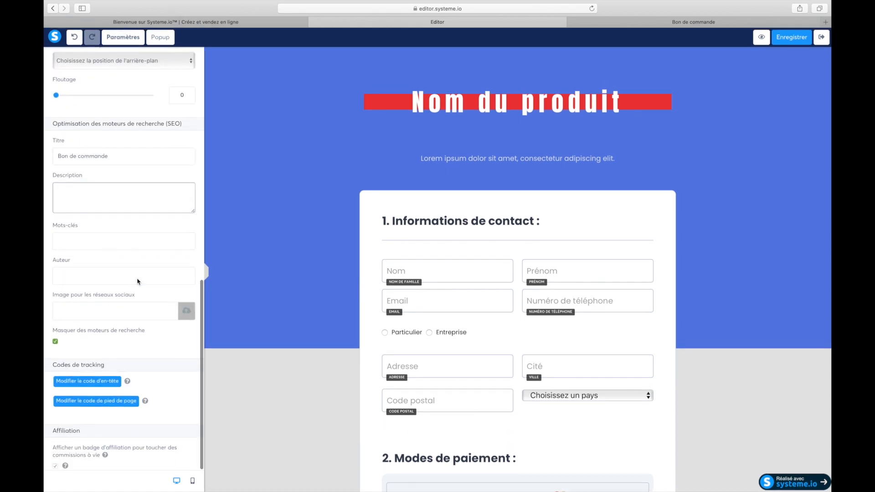
{"action": "scroll", "coordinate": [137, 278], "scroll_direction": "up", "scroll_amount": 2}
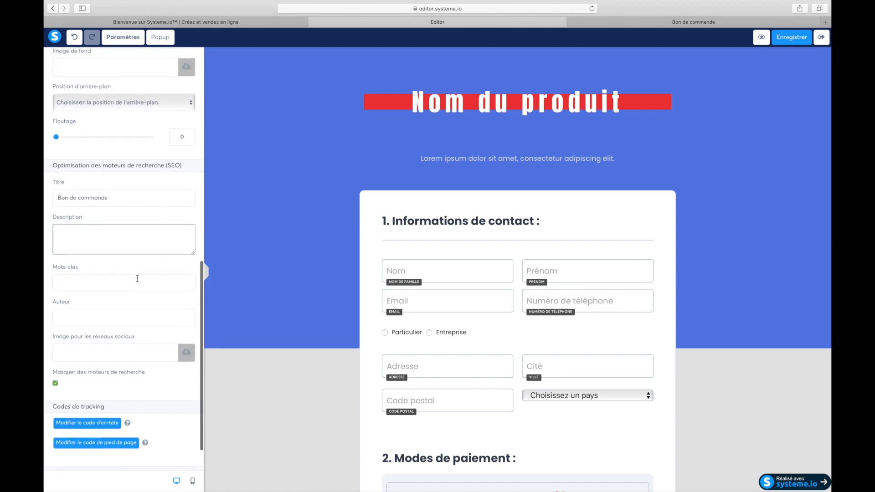
{"action": "left_click", "coordinate": [111, 195]}
{"action": "triple_click", "coordinate": [111, 195]}
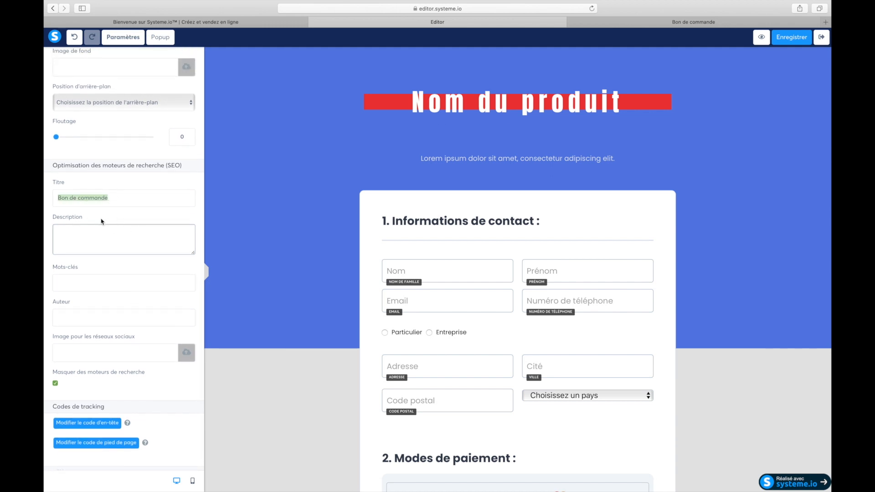
{"action": "left_click_drag", "start_coordinate": [54, 163], "coordinate": [155, 163]}
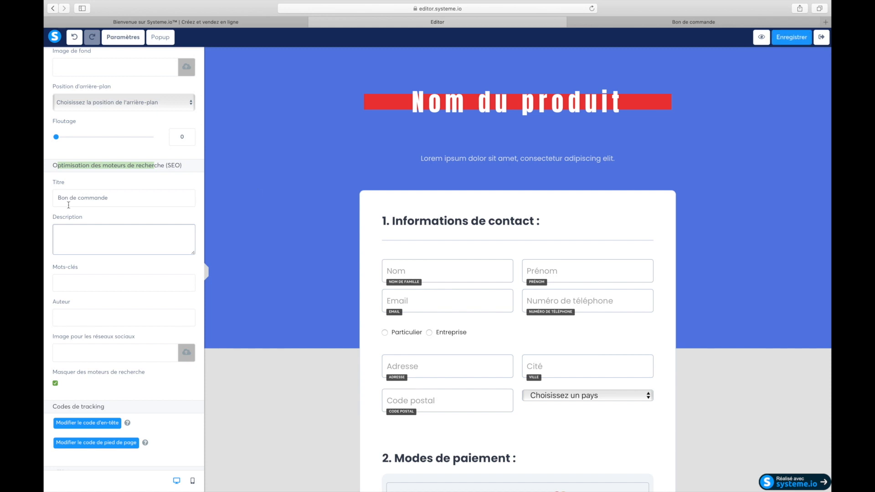
{"action": "scroll", "coordinate": [64, 204], "scroll_direction": "up", "scroll_amount": 7}
{"action": "scroll", "coordinate": [64, 204], "scroll_direction": "up", "scroll_amount": 2}
{"action": "left_click", "coordinate": [449, 160]}
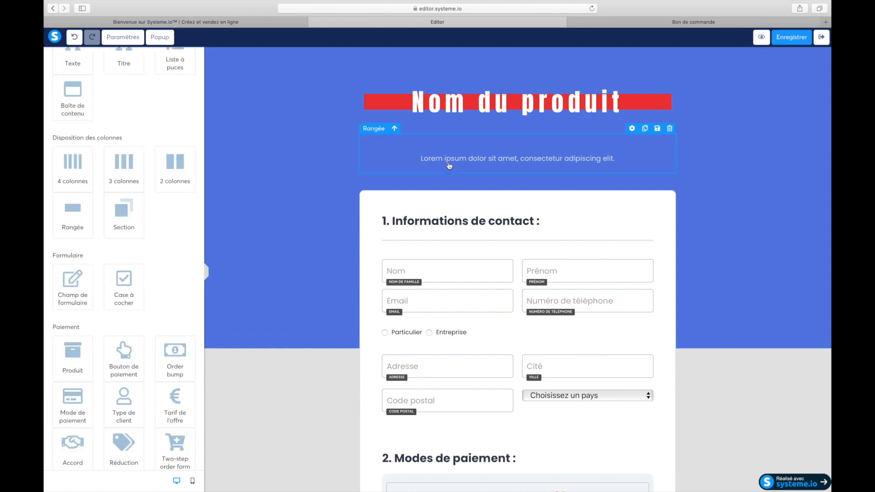
Step: Examine the text settings of the "1. Informations de contact :" heading and look over the order form
{"action": "left_click", "coordinate": [423, 222]}
{"action": "triple_click", "coordinate": [423, 223]}
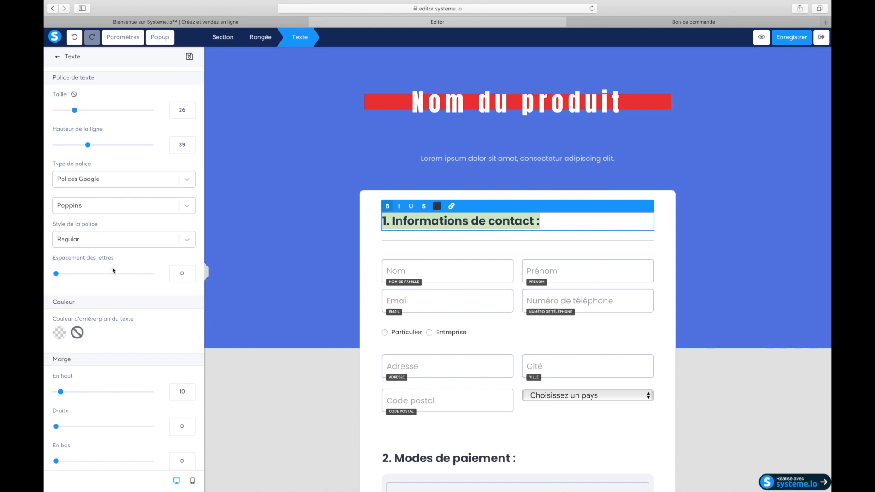
{"action": "left_click", "coordinate": [310, 284]}
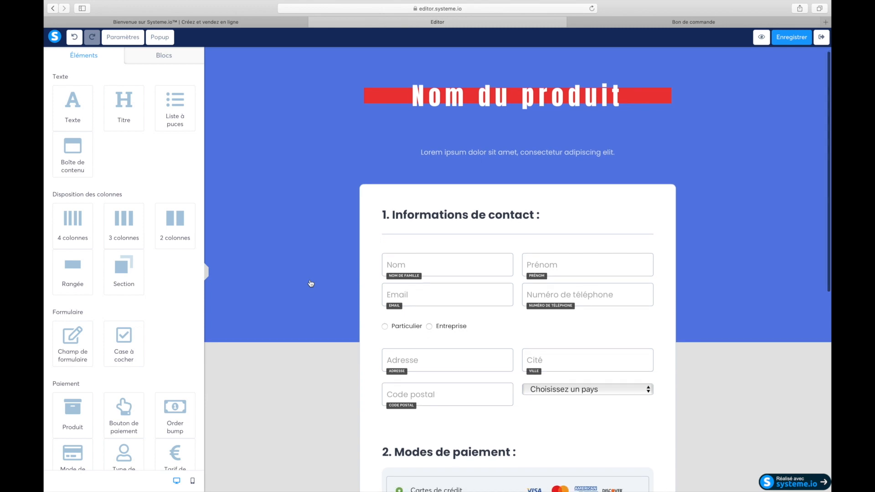
{"action": "scroll", "coordinate": [310, 284], "scroll_direction": "down", "scroll_amount": 4}
{"action": "scroll", "coordinate": [311, 284], "scroll_direction": "up", "scroll_amount": 4}
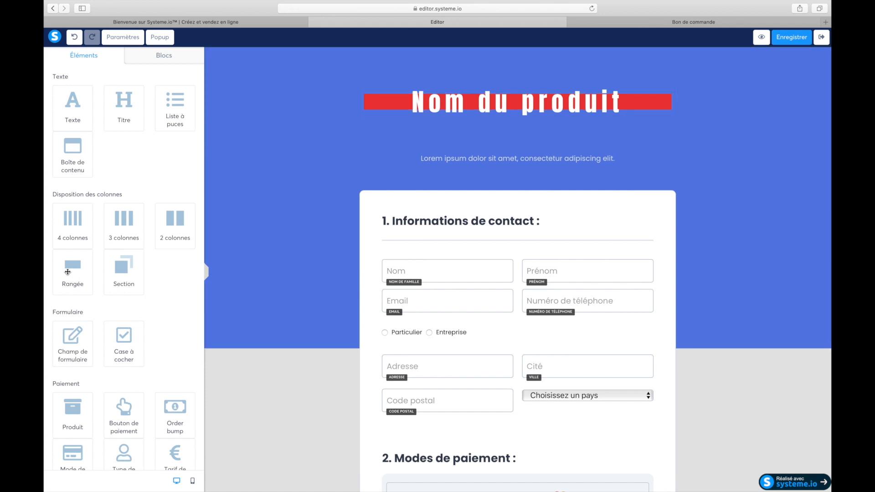
Step: Insert a 2-column row below the "Nom du produit" title and place a Titre element in its left column
{"action": "left_click", "coordinate": [185, 220]}
{"action": "left_click_drag", "start_coordinate": [185, 220], "coordinate": [533, 132]}
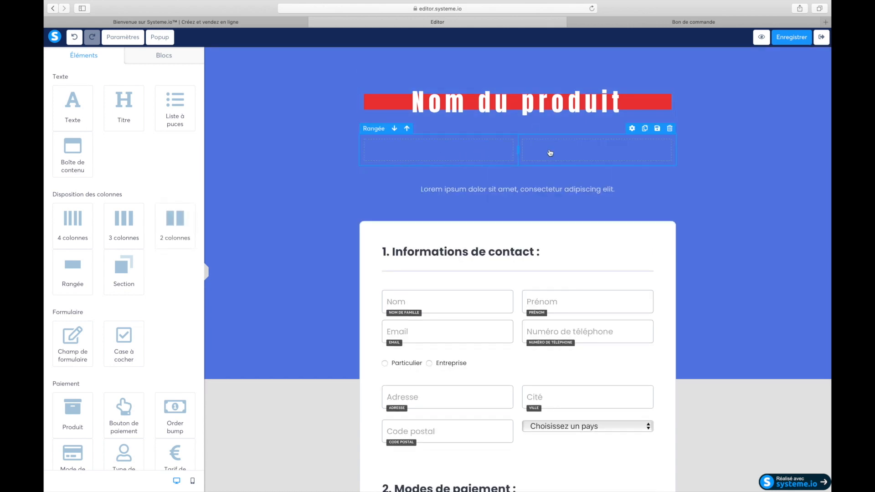
{"action": "left_click", "coordinate": [122, 117]}
{"action": "left_click_drag", "start_coordinate": [122, 117], "coordinate": [431, 153]}
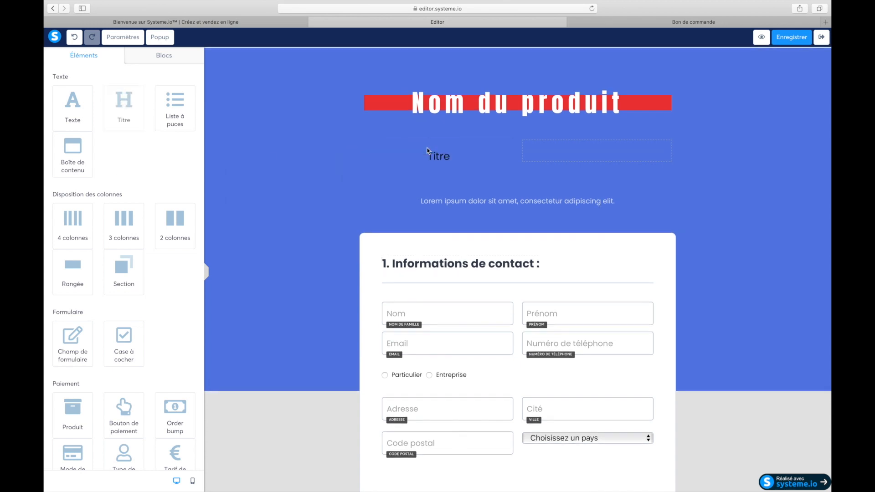
Step: Set the left column title's text to "produit idéale" and enlarge its font so it wraps onto two lines
{"action": "double_click", "coordinate": [438, 157]}
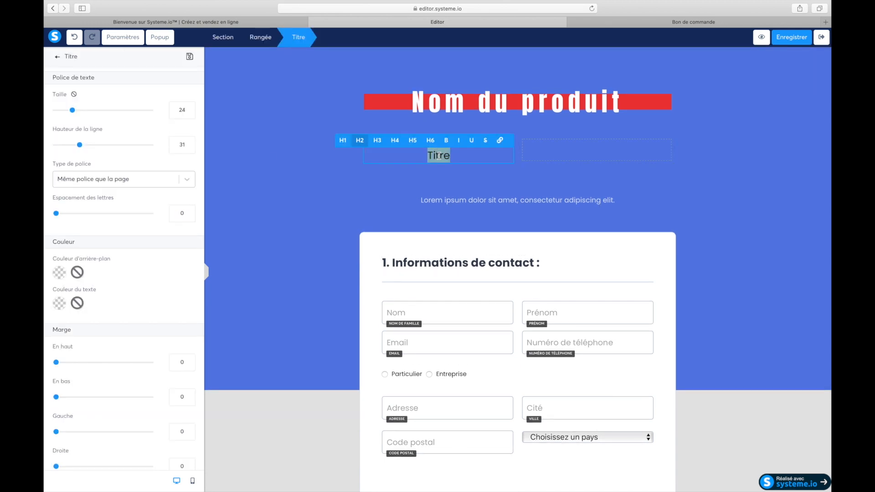
{"action": "type", "text": "produit idéale"}
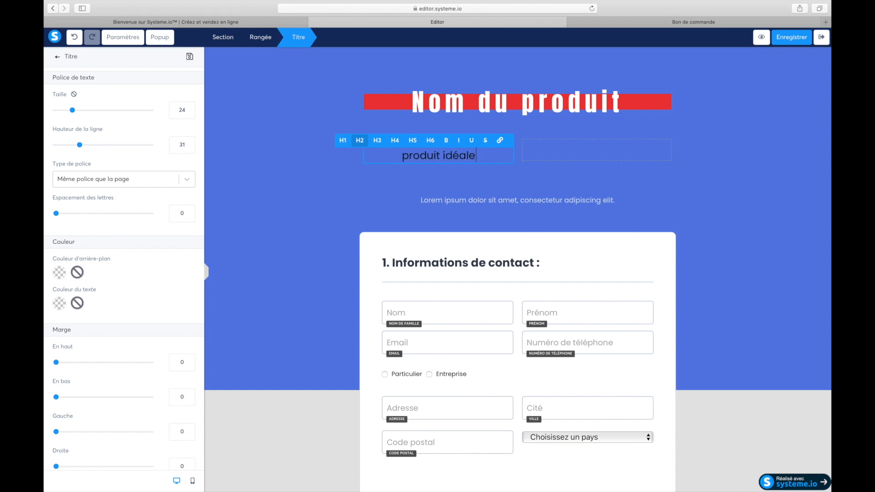
{"action": "left_click_drag", "start_coordinate": [72, 110], "coordinate": [109, 110]}
{"action": "left_click", "coordinate": [568, 163]}
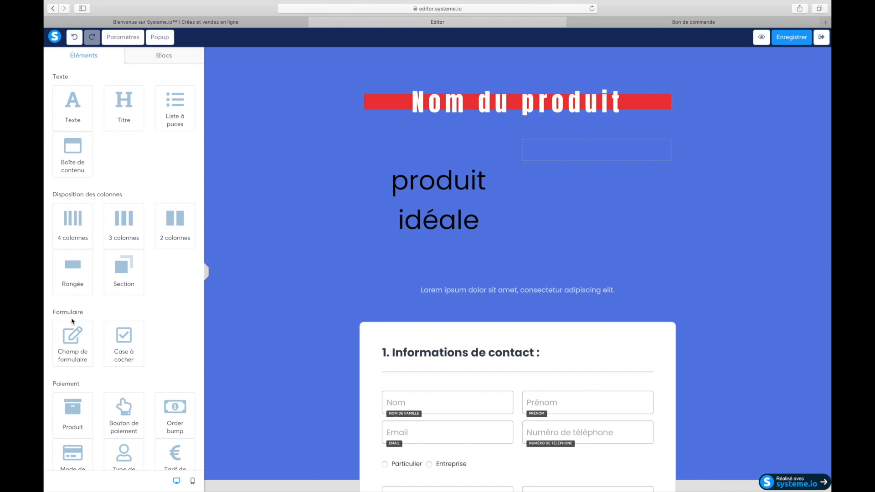
Step: Add an Image element to the row's right column and dismiss the image upload without choosing a file
{"action": "scroll", "coordinate": [71, 321], "scroll_direction": "down", "scroll_amount": 3}
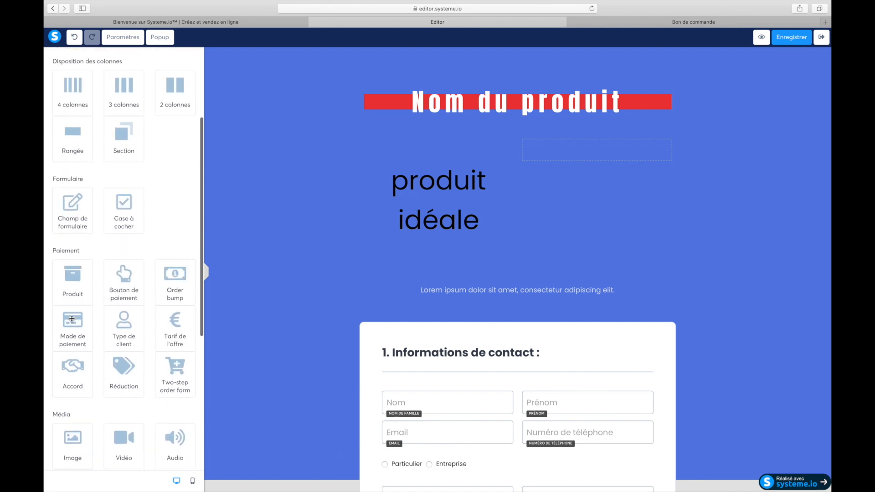
{"action": "scroll", "coordinate": [71, 319], "scroll_direction": "down", "scroll_amount": 3}
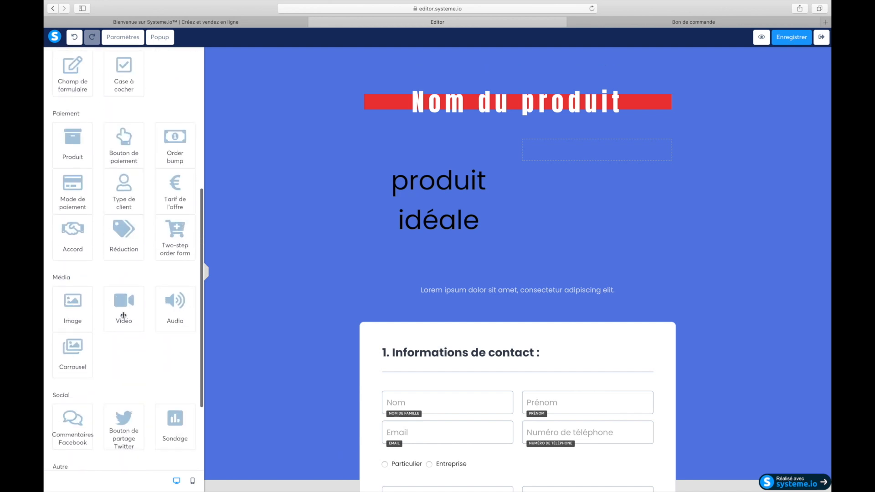
{"action": "left_click_drag", "start_coordinate": [70, 308], "coordinate": [610, 151]}
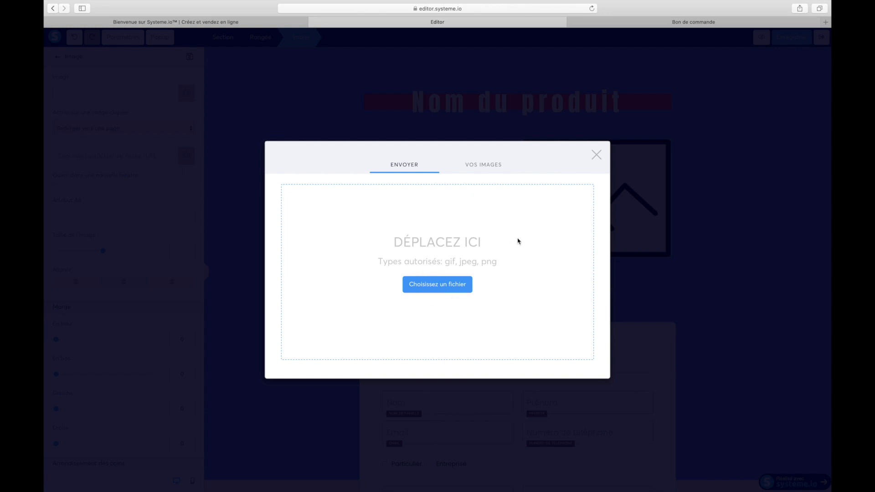
{"action": "left_click", "coordinate": [596, 155]}
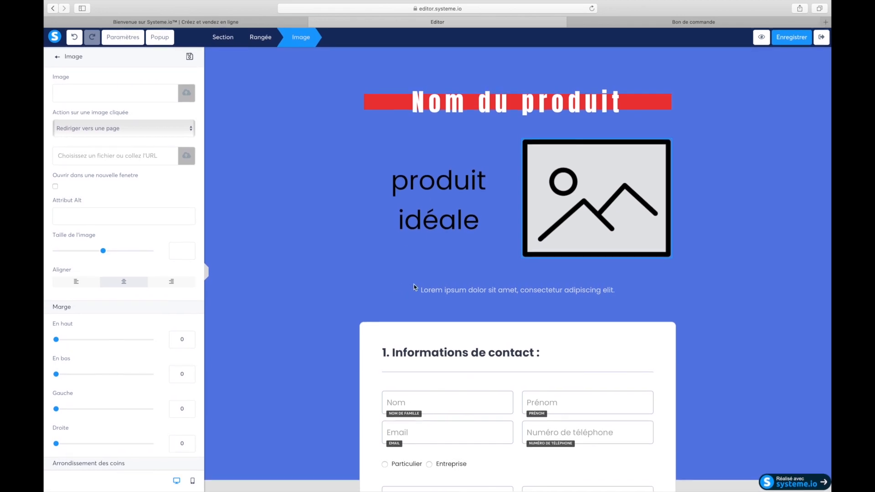
{"action": "left_click", "coordinate": [370, 217]}
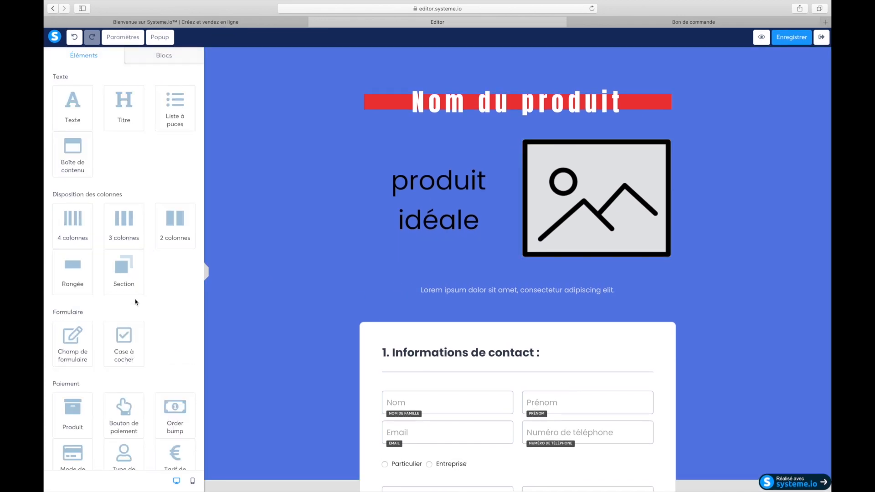
Step: Insert a Countdown element between the "produit idéale" two-column row and the Lorem ipsum text
{"action": "scroll", "coordinate": [135, 299], "scroll_direction": "down", "scroll_amount": 3}
{"action": "scroll", "coordinate": [135, 300], "scroll_direction": "down", "scroll_amount": 6}
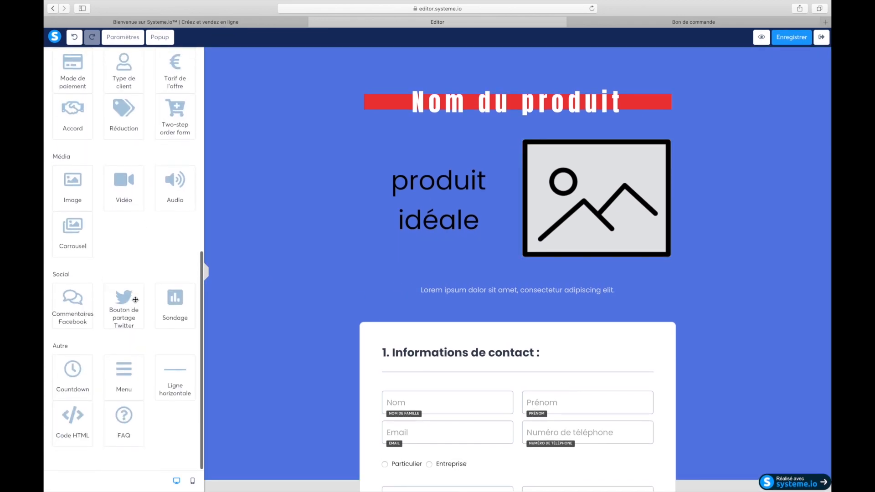
{"action": "scroll", "coordinate": [101, 371], "scroll_direction": "up", "scroll_amount": 10}
{"action": "scroll", "coordinate": [101, 370], "scroll_direction": "down", "scroll_amount": 10}
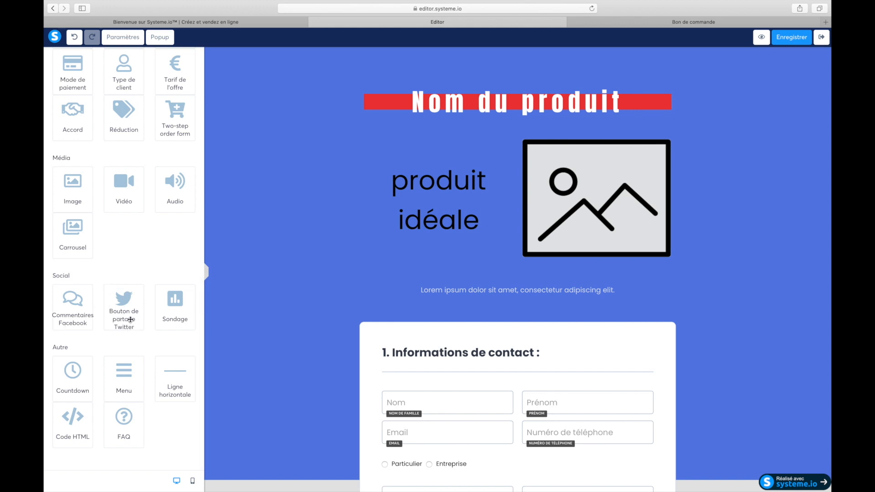
{"action": "left_click_drag", "start_coordinate": [75, 376], "coordinate": [529, 281]}
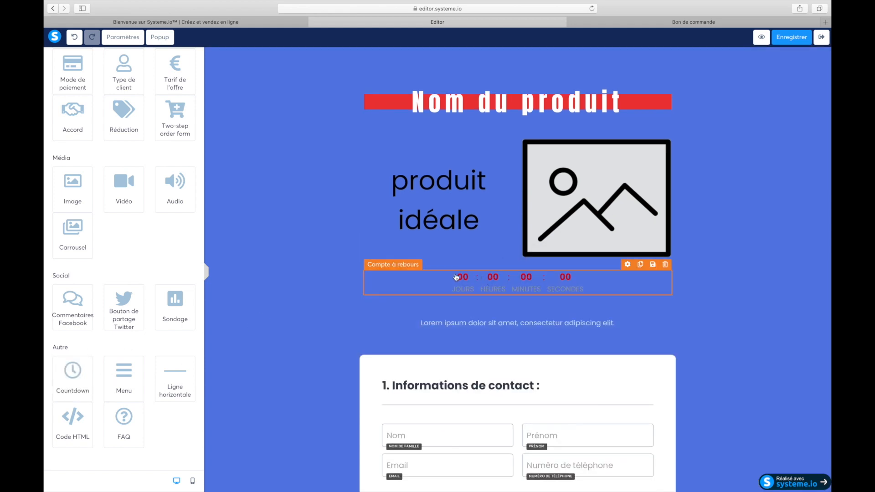
Step: Set the countdown's time color to green (7ED321)
{"action": "left_click", "coordinate": [627, 265]}
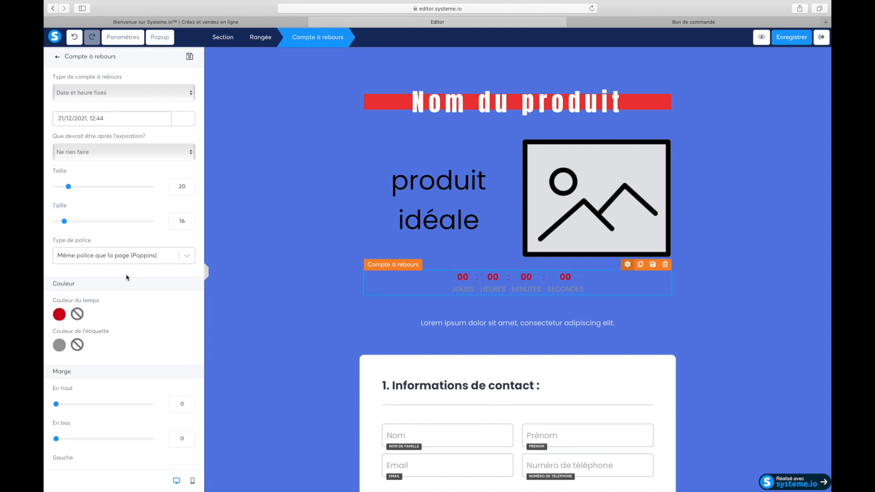
{"action": "left_click", "coordinate": [59, 314]}
{"action": "left_click", "coordinate": [156, 393]}
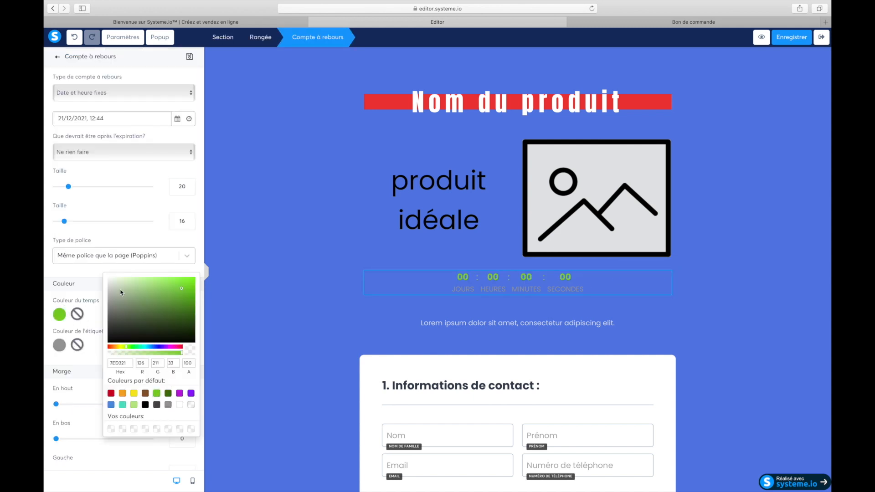
Step: Set the countdown's time size to 60 and its label size to 36, and save the page and exit the editor
{"action": "left_click", "coordinate": [76, 188]}
{"action": "left_click_drag", "start_coordinate": [68, 186], "coordinate": [109, 187]}
{"action": "left_click_drag", "start_coordinate": [65, 221], "coordinate": [84, 221]}
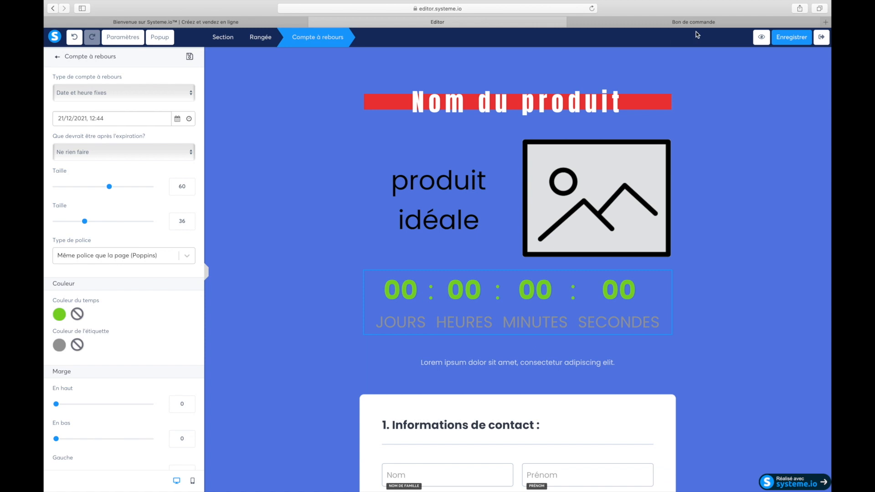
{"action": "left_click", "coordinate": [797, 37]}
{"action": "left_click", "coordinate": [821, 37]}
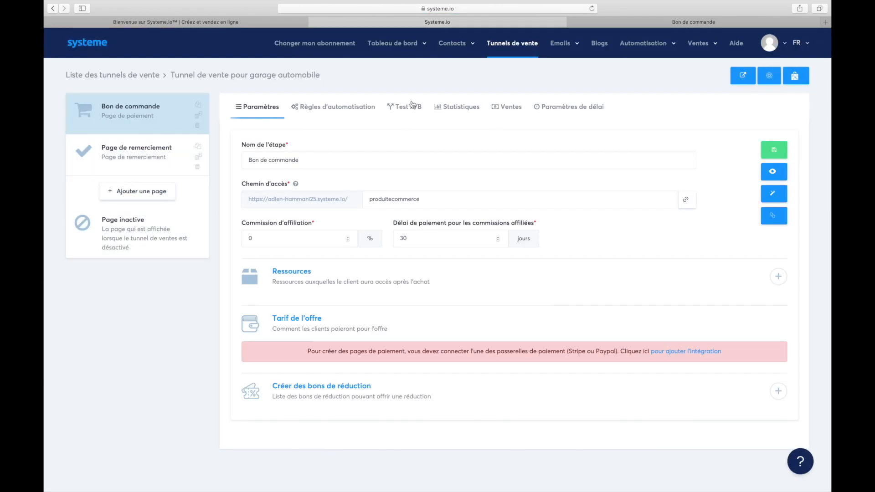
Step: Open the newsletters list and try to create a newsletter with the classic editor and the subject "E-book offert"
{"action": "mouse_move", "coordinate": [564, 42]}
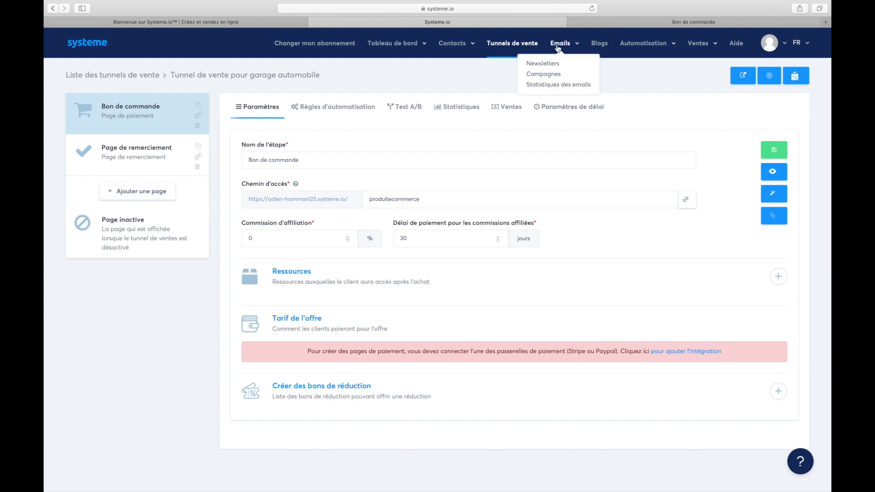
{"action": "left_click", "coordinate": [544, 64]}
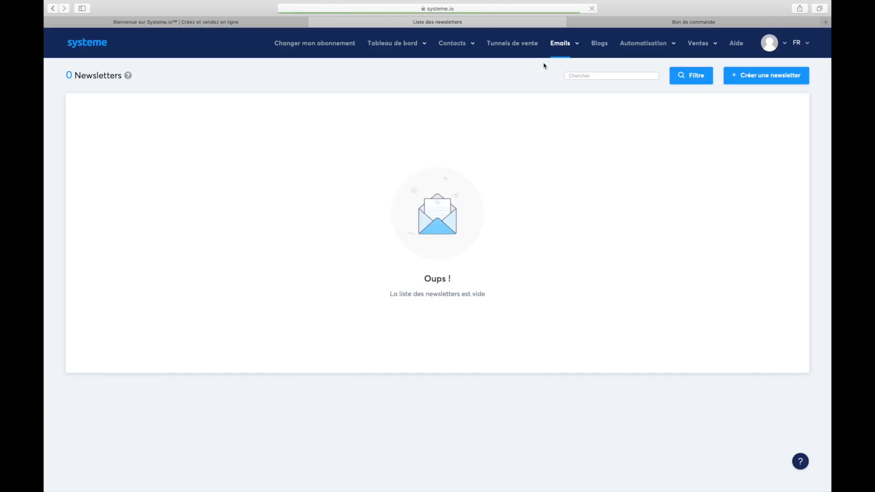
{"action": "left_click", "coordinate": [752, 80]}
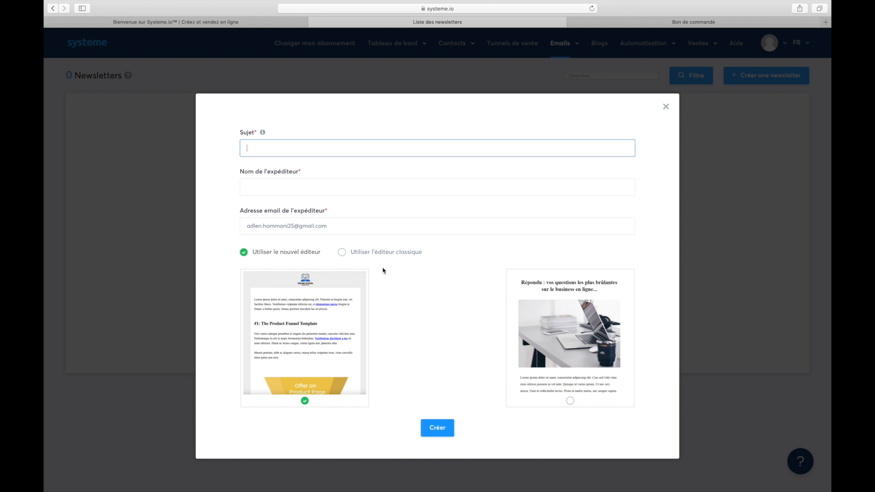
{"action": "left_click", "coordinate": [343, 253]}
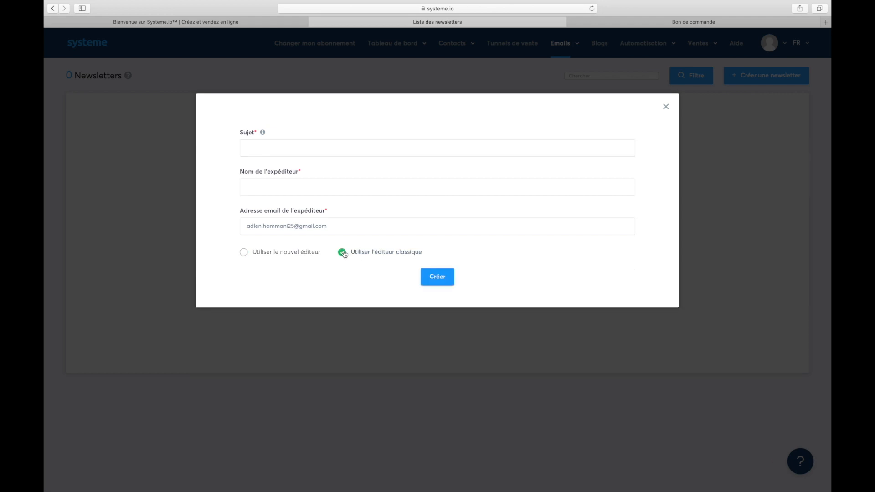
{"action": "left_click", "coordinate": [430, 282]}
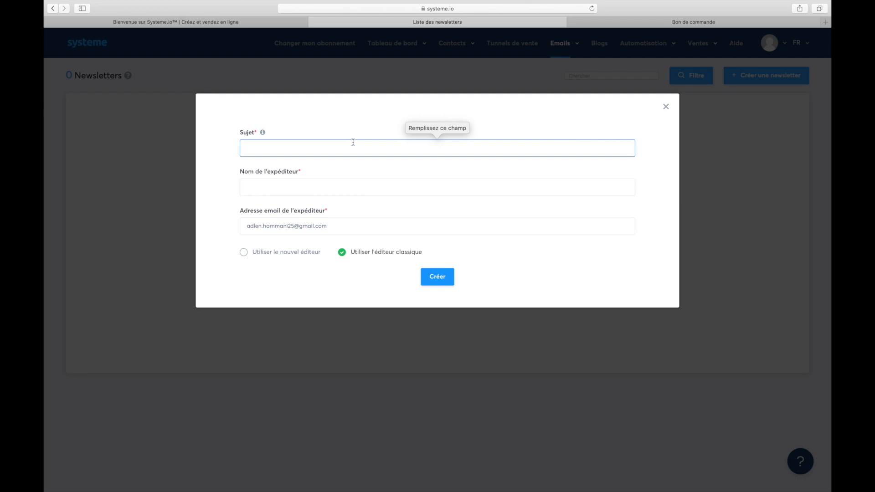
{"action": "type", "text": "E-book offert"}
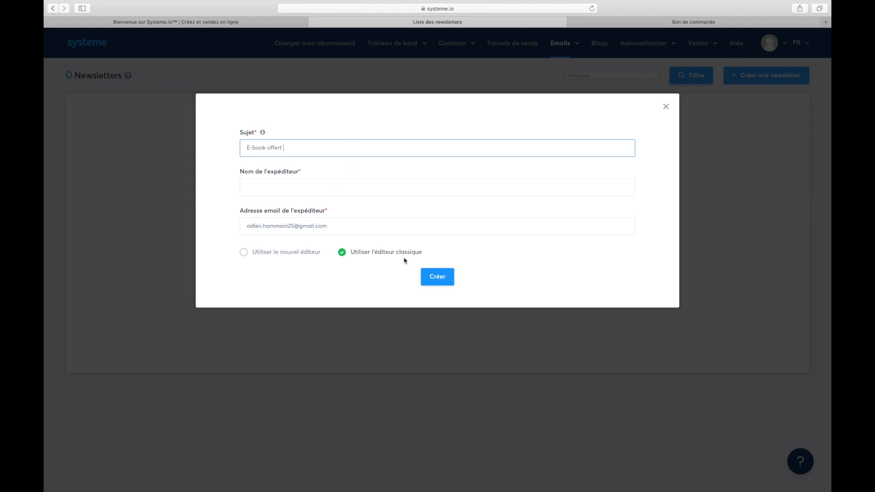
{"action": "left_click", "coordinate": [430, 275]}
Step: Fill in the newsletter's sender name and try to create the newsletter again
{"action": "left_click", "coordinate": [294, 187]}
{"action": "type", "text": "Adlen"}
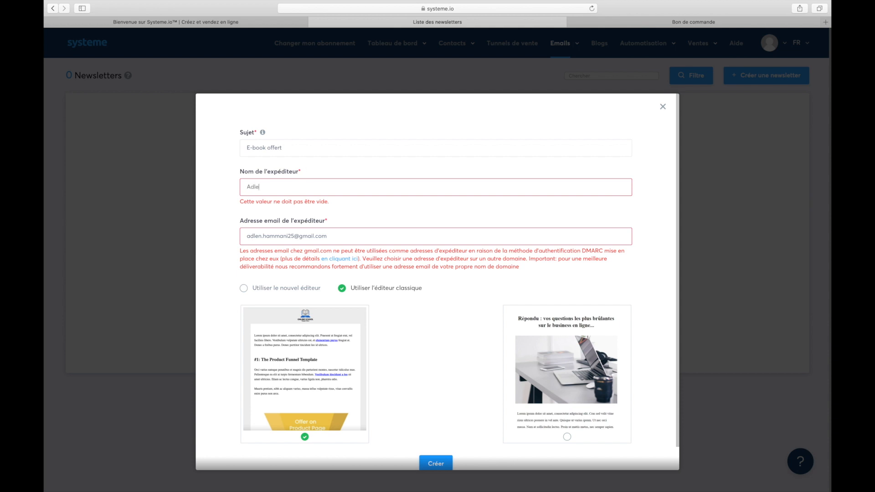
{"action": "scroll", "coordinate": [377, 324], "scroll_direction": "down", "scroll_amount": 1}
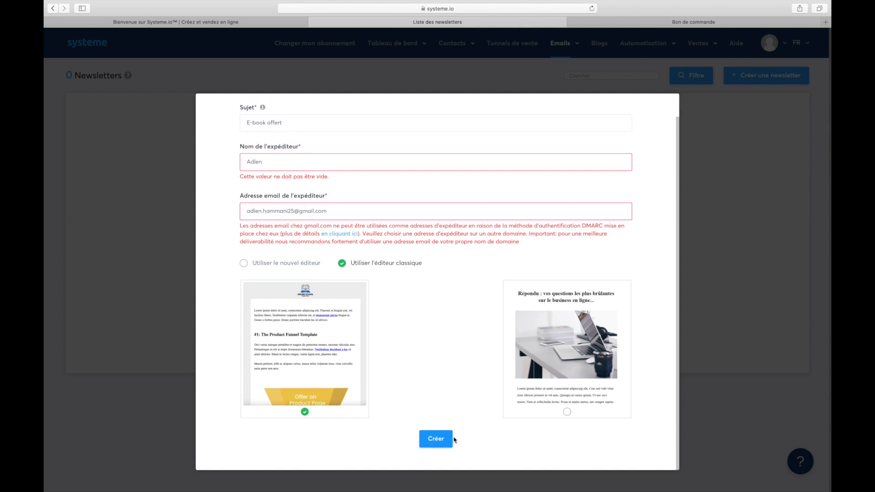
{"action": "left_click", "coordinate": [439, 438]}
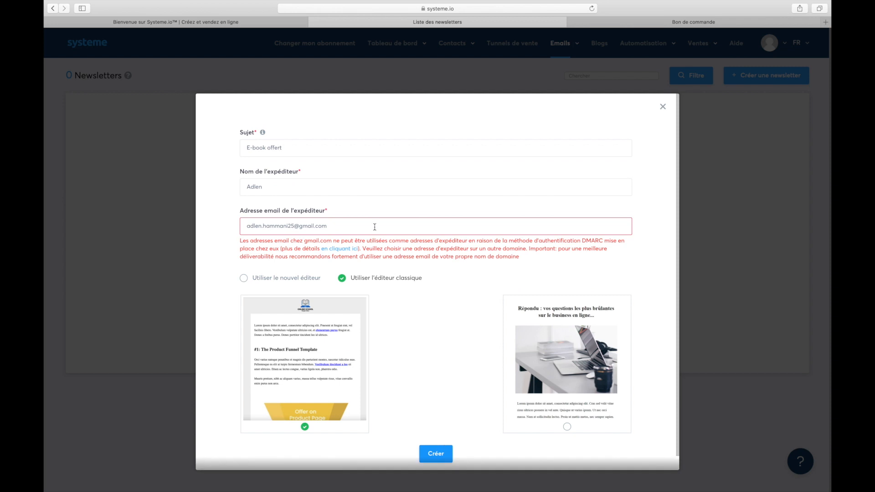
Step: Clear the newsletter's sender email address and discard the creation form
{"action": "triple_click", "coordinate": [296, 225]}
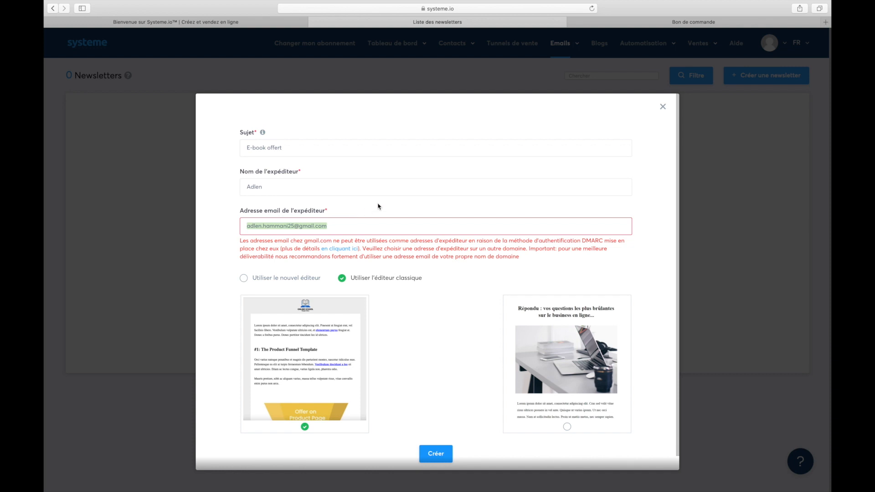
{"action": "key", "text": "BackSpace"}
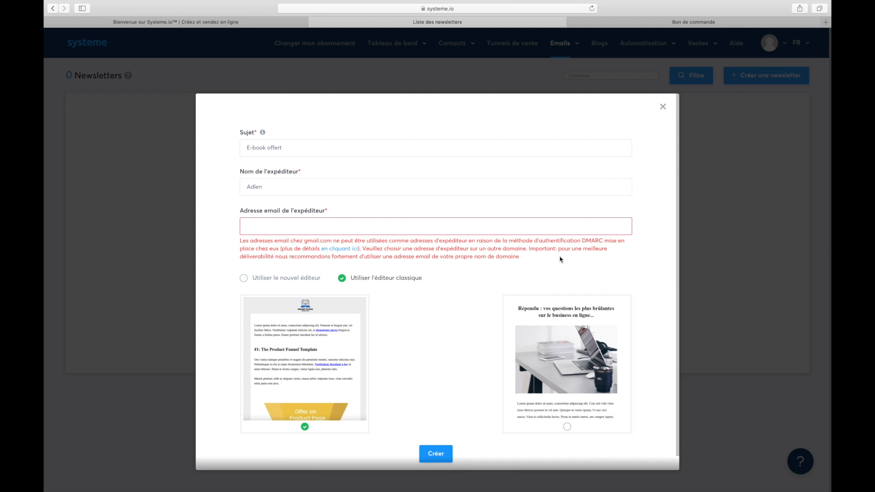
{"action": "left_click", "coordinate": [663, 107]}
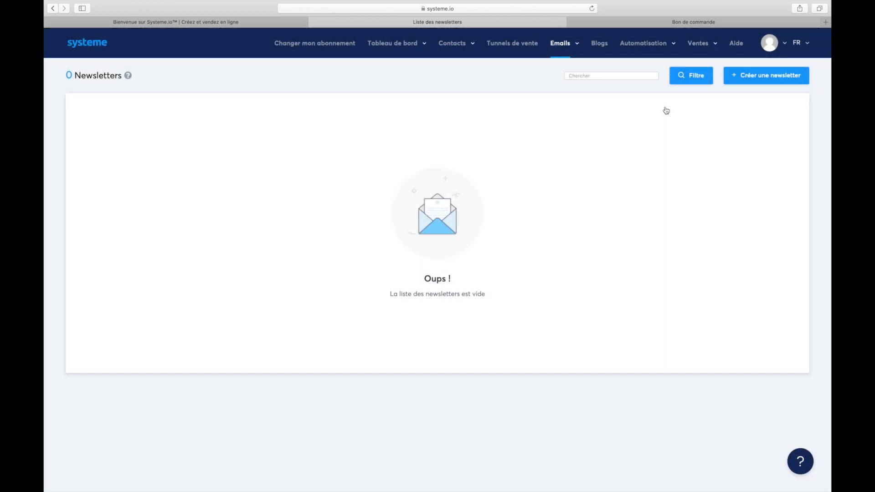
Step: Create an email campaign named "Campagne marketing pour site e-commerce" without a description
{"action": "mouse_move", "coordinate": [564, 43]}
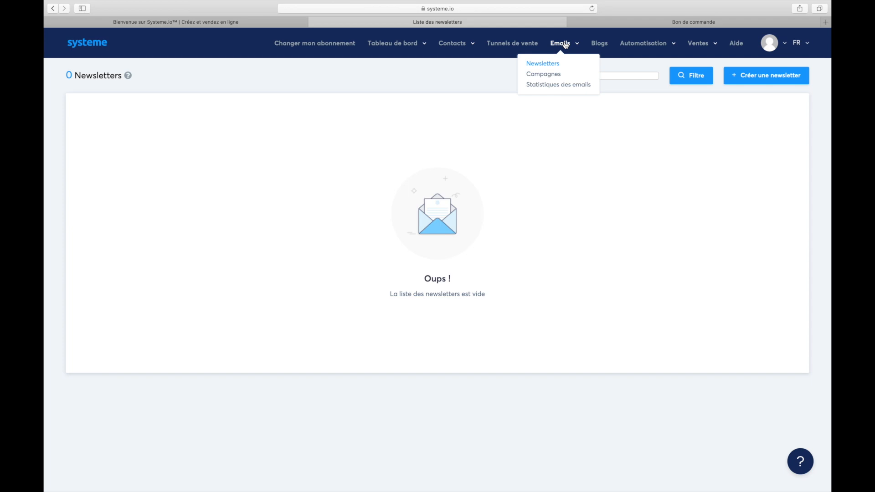
{"action": "left_click", "coordinate": [549, 75]}
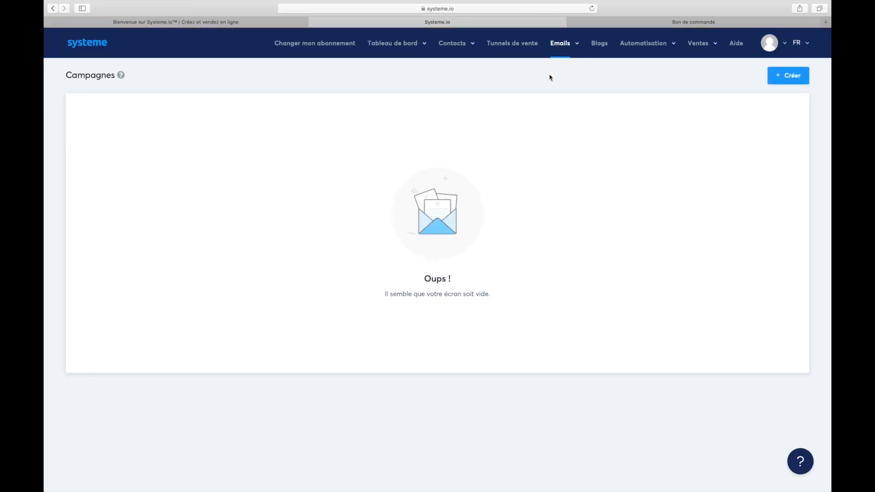
{"action": "mouse_move", "coordinate": [569, 43]}
{"action": "left_click", "coordinate": [790, 81]}
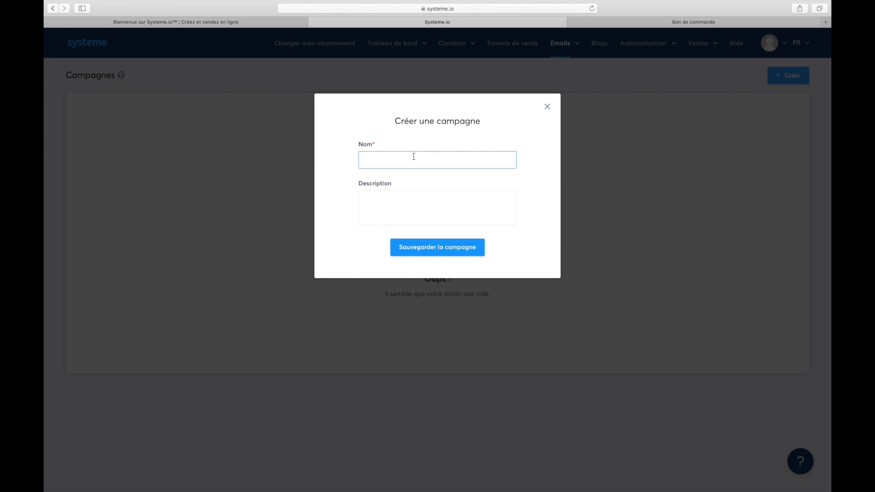
{"action": "type", "text": "Campagne marketing pour site e-commerce"}
{"action": "left_click", "coordinate": [441, 249]}
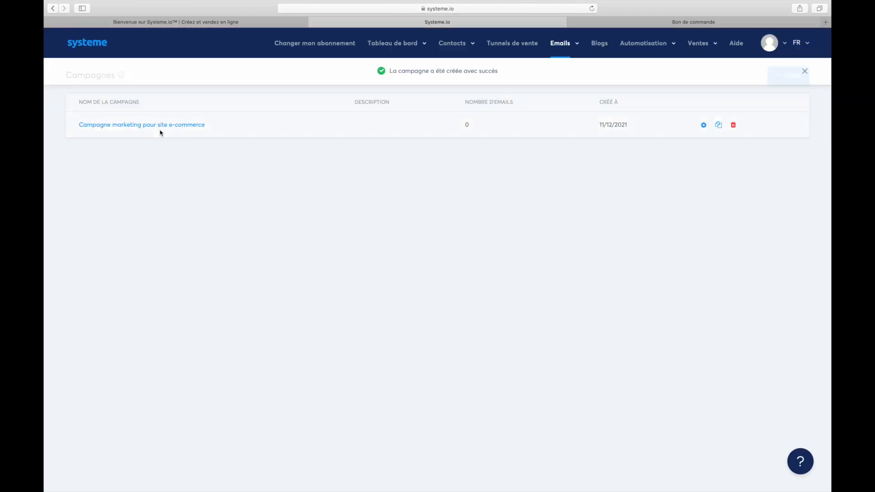
Step: Open the new campaign and look over its step creation form, closing it without creating a step
{"action": "left_click", "coordinate": [147, 128]}
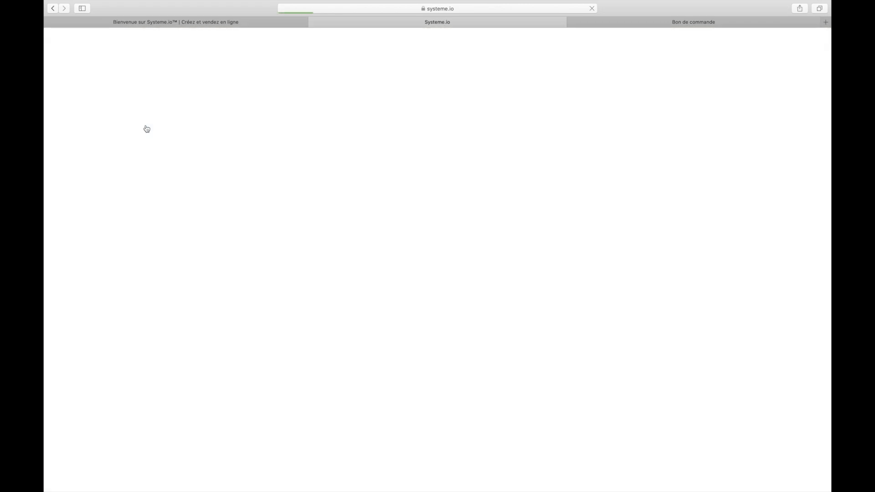
{"action": "left_click", "coordinate": [76, 75]}
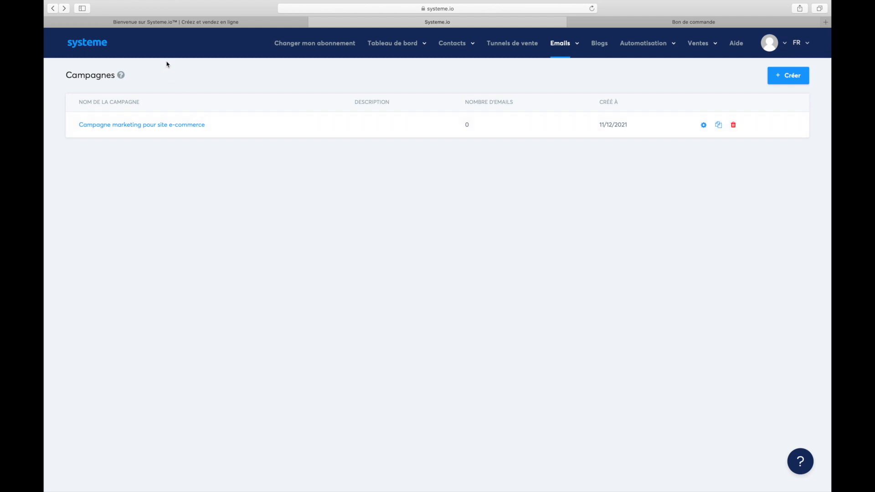
{"action": "left_click", "coordinate": [143, 129]}
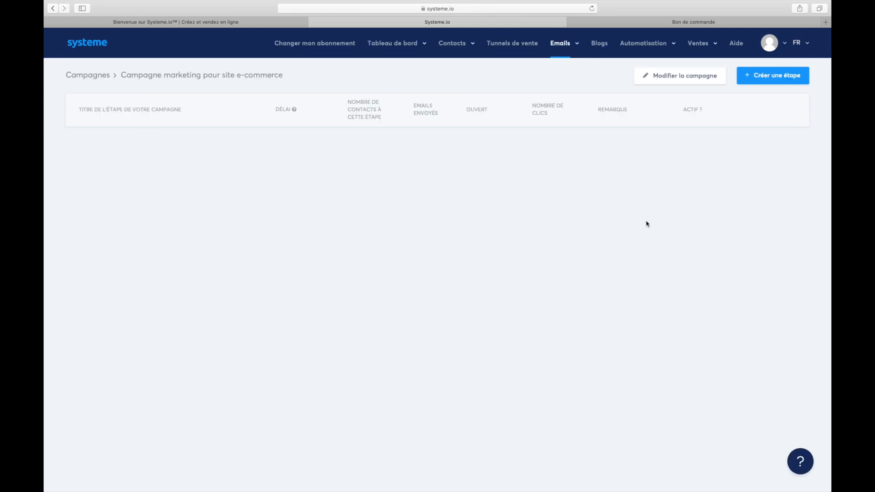
{"action": "left_click", "coordinate": [772, 76]}
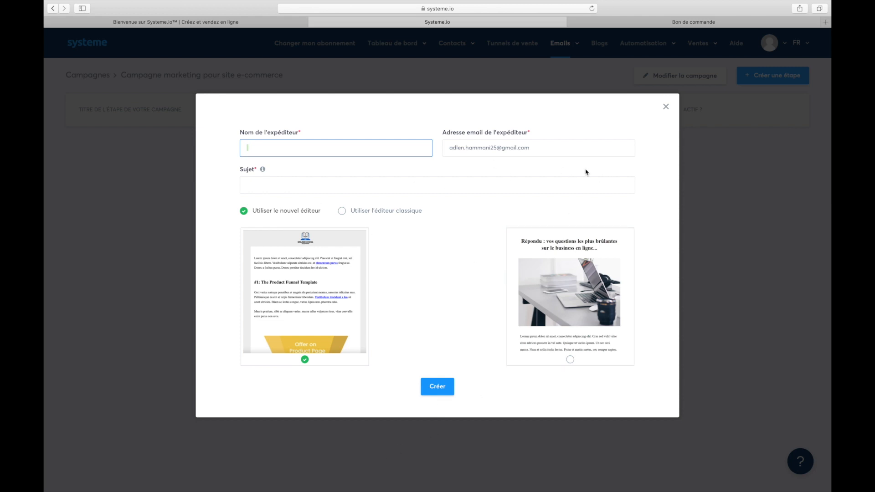
{"action": "left_click", "coordinate": [666, 107]}
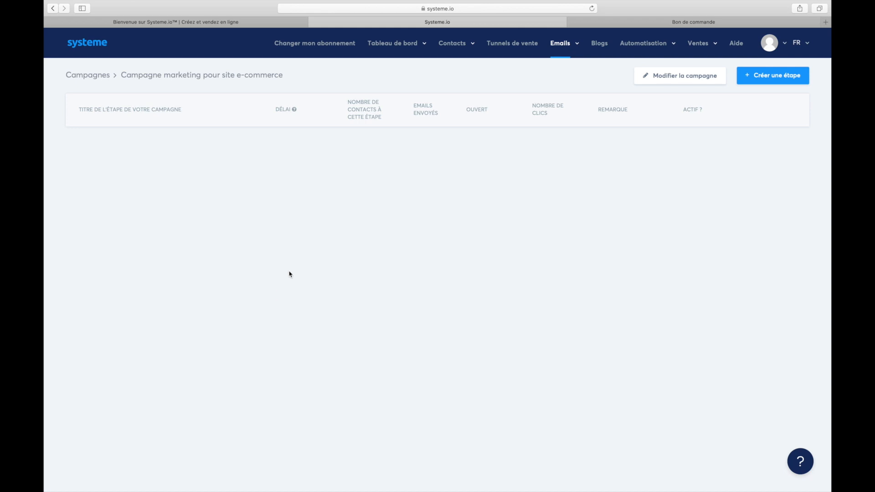
Step: Open the email statistics dashboard and review its charts and the preset periods offered for the date range
{"action": "mouse_move", "coordinate": [564, 44]}
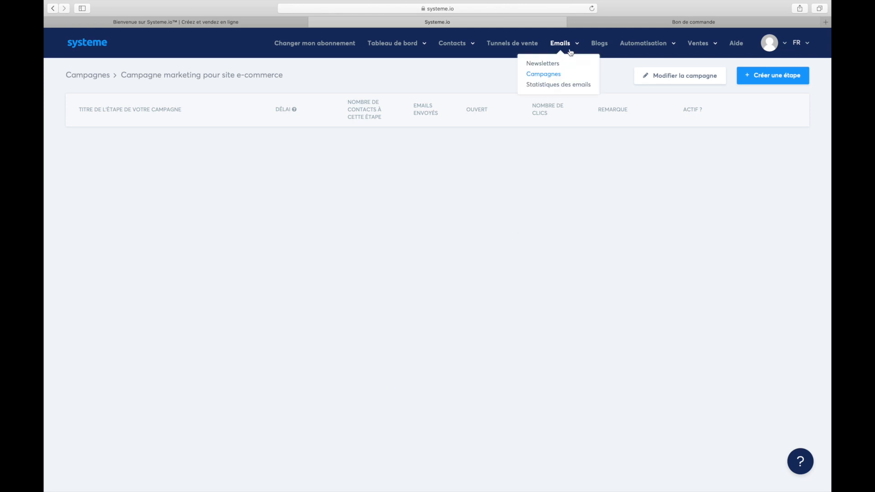
{"action": "left_click", "coordinate": [544, 89]}
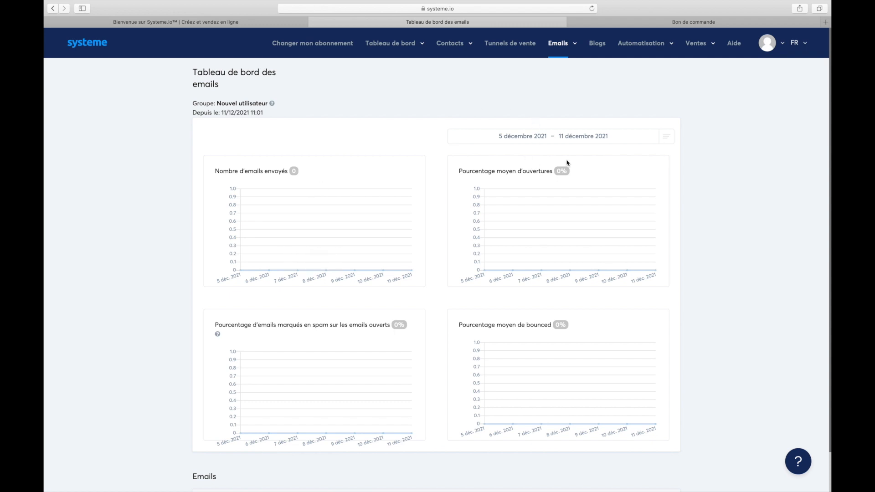
{"action": "scroll", "coordinate": [187, 276], "scroll_direction": "down", "scroll_amount": 2}
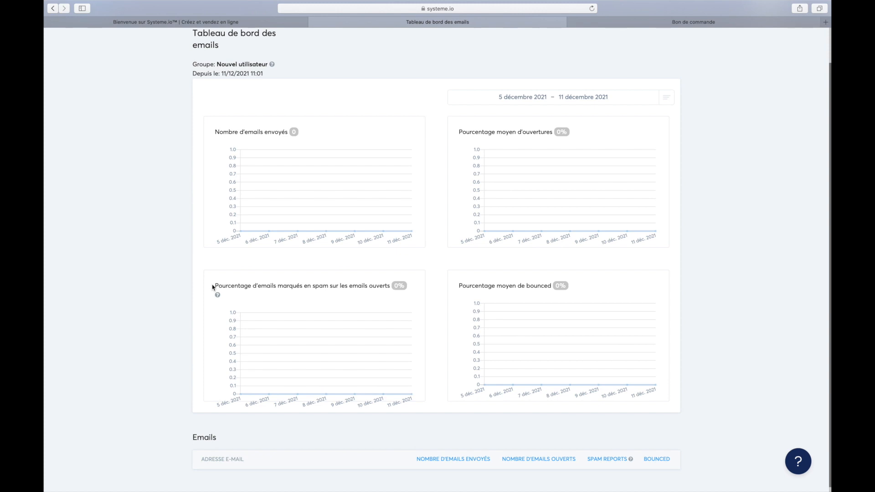
{"action": "left_click_drag", "start_coordinate": [212, 286], "coordinate": [422, 395]}
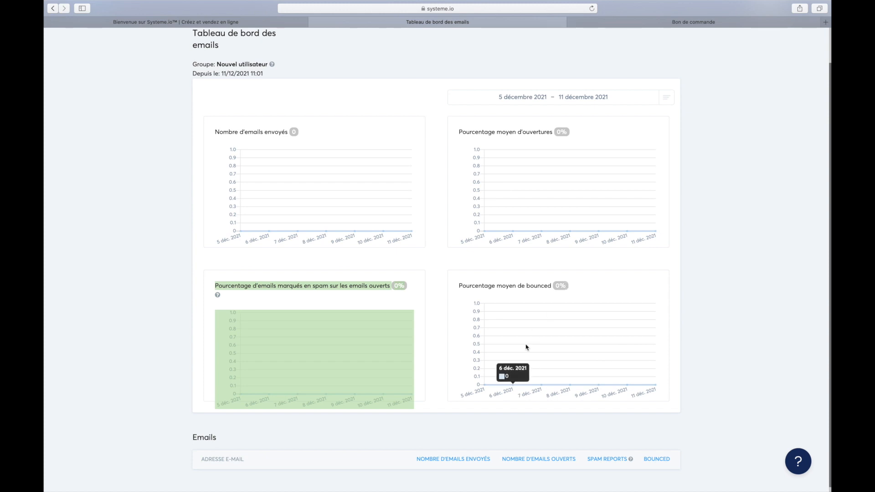
{"action": "scroll", "coordinate": [499, 279], "scroll_direction": "down", "scroll_amount": 1}
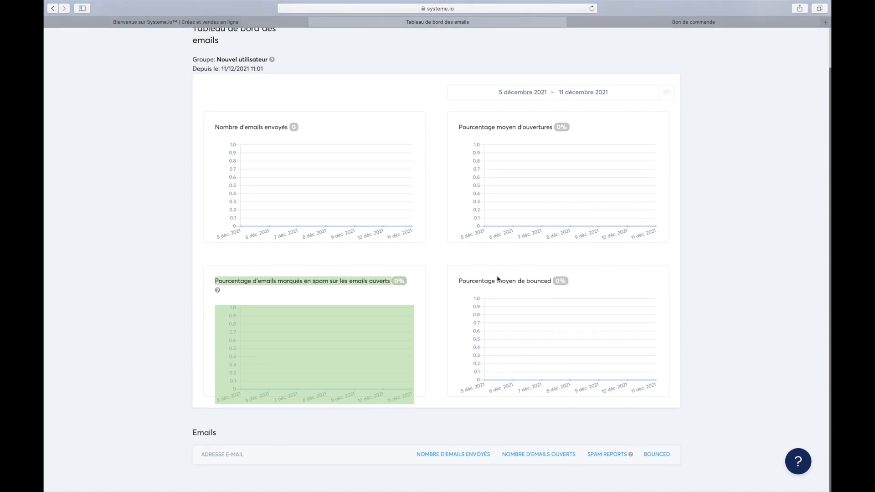
{"action": "scroll", "coordinate": [499, 278], "scroll_direction": "up", "scroll_amount": 5}
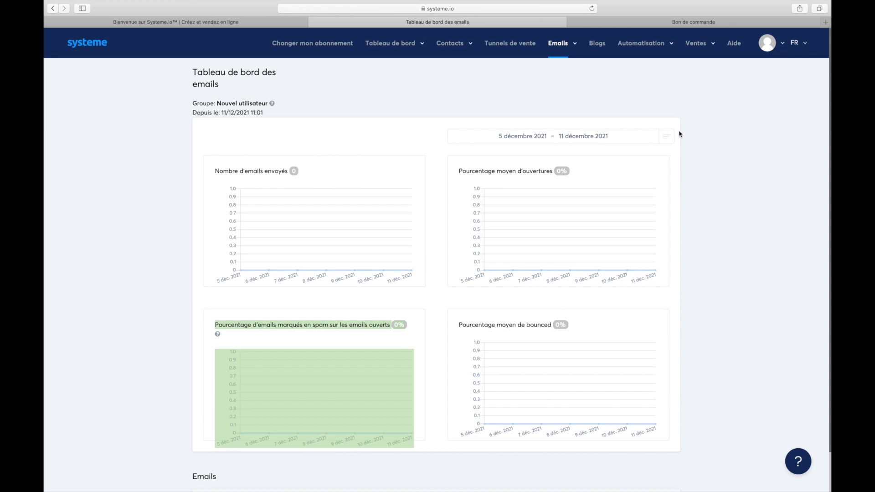
{"action": "left_click", "coordinate": [672, 138]}
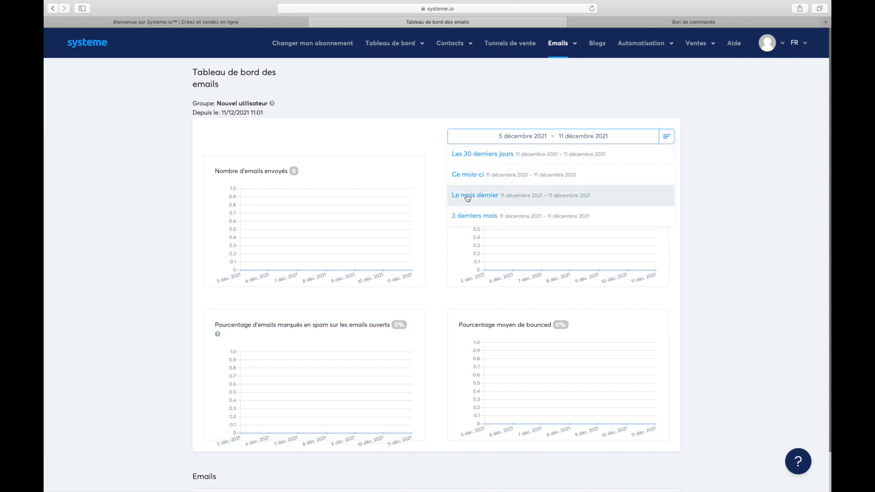
{"action": "left_click", "coordinate": [725, 179]}
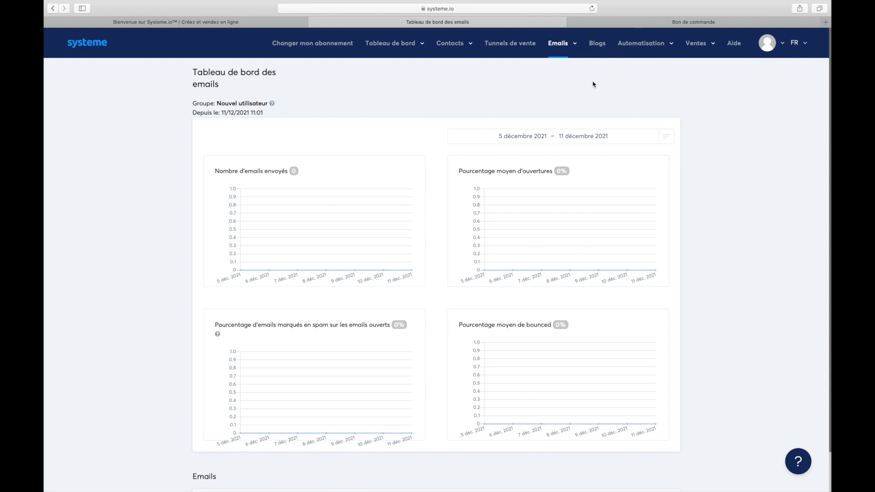
Step: Open the blog creation form from the blogs page and look through the full preview of the blog template
{"action": "left_click", "coordinate": [597, 45]}
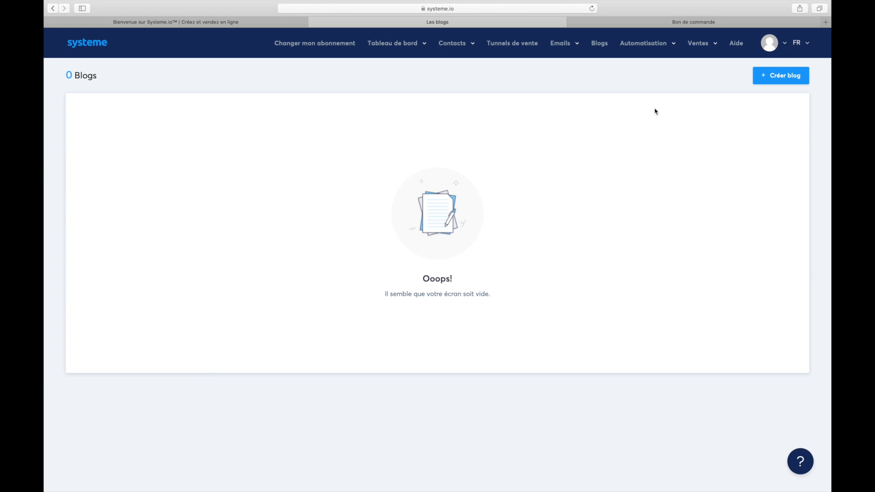
{"action": "left_click", "coordinate": [787, 77]}
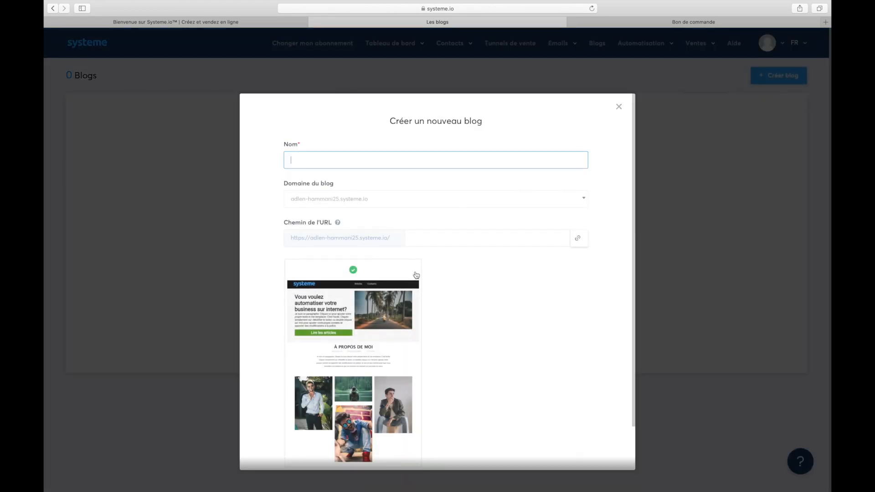
{"action": "mouse_move", "coordinate": [359, 391]}
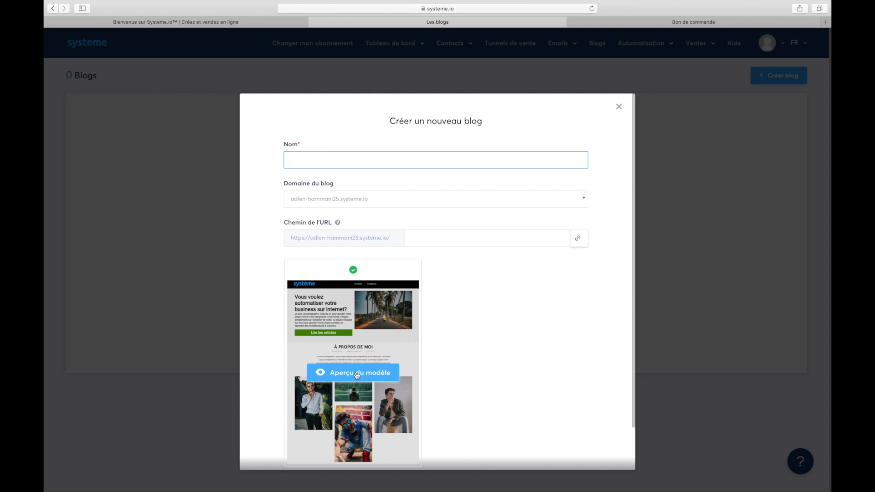
{"action": "left_click", "coordinate": [357, 373]}
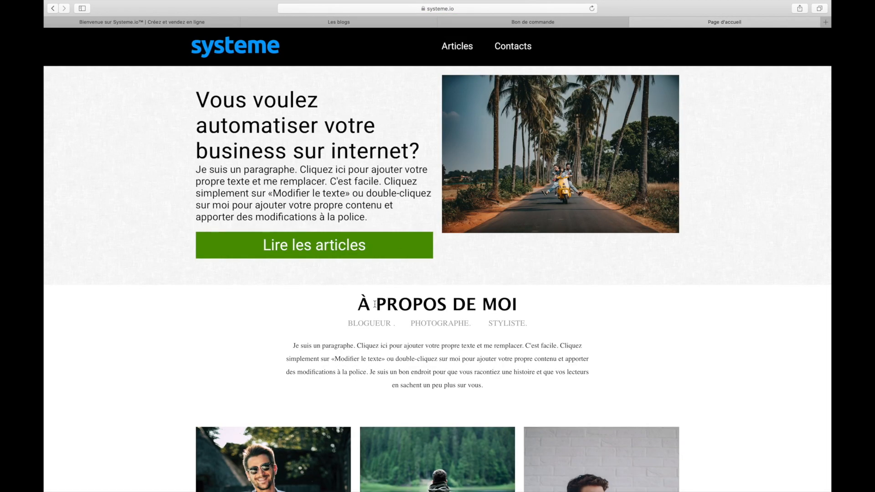
{"action": "scroll", "coordinate": [375, 304], "scroll_direction": "down", "scroll_amount": 20}
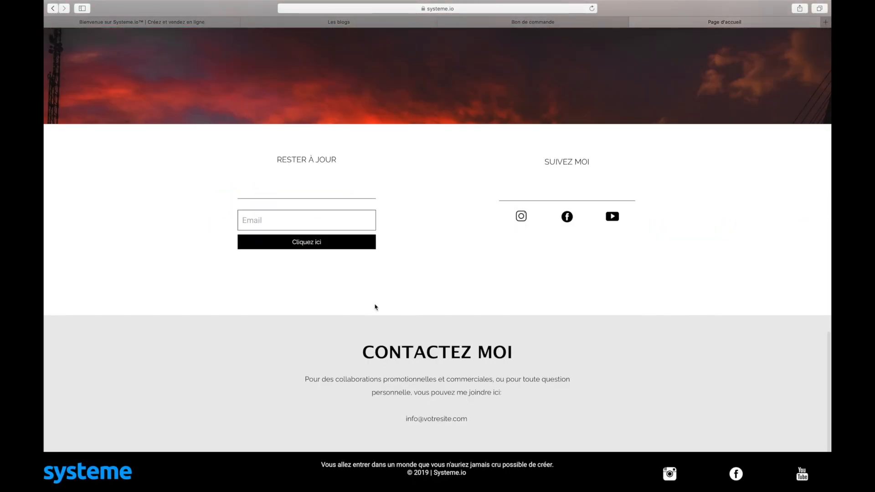
{"action": "scroll", "coordinate": [375, 307], "scroll_direction": "up", "scroll_amount": 20}
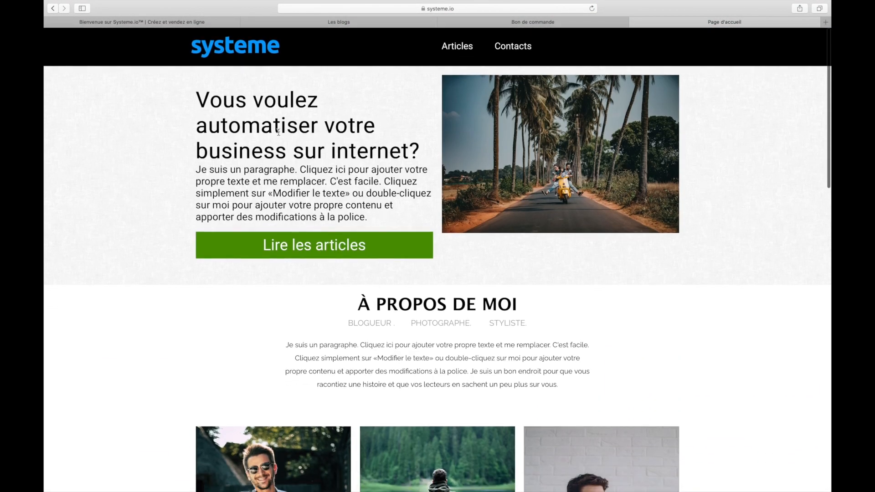
Step: Close the order form and blog template preview pages, and dismiss the blog creation form without creating a blog
{"action": "left_click", "coordinate": [561, 25]}
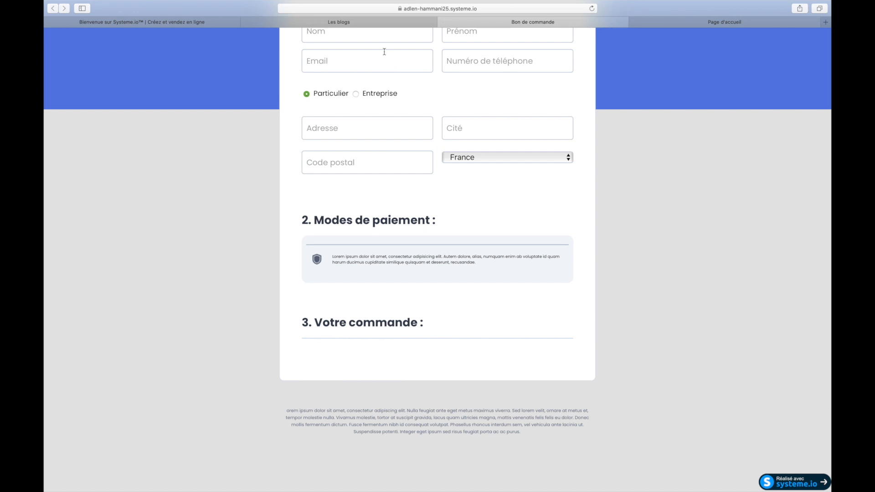
{"action": "left_click", "coordinate": [443, 22]}
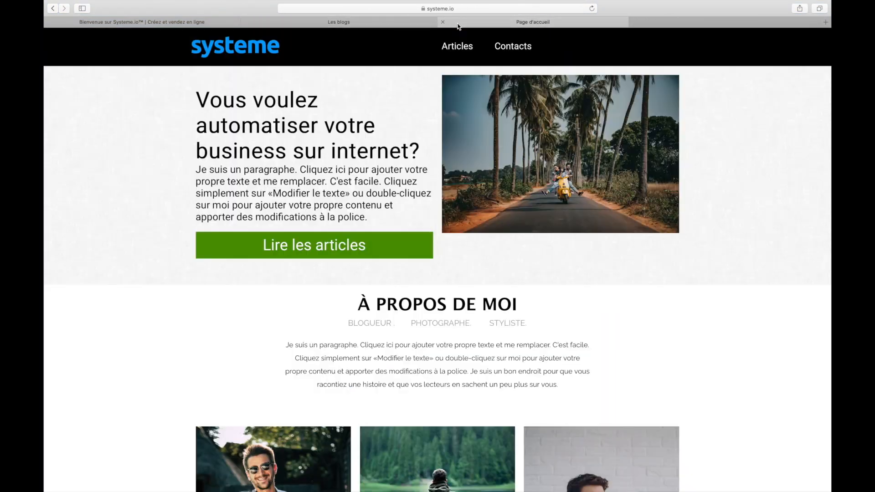
{"action": "left_click", "coordinate": [444, 23]}
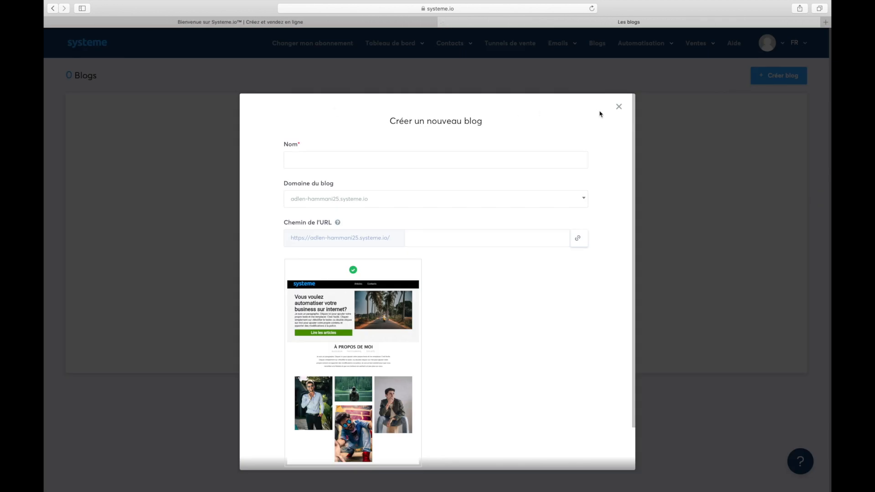
{"action": "left_click", "coordinate": [620, 107]}
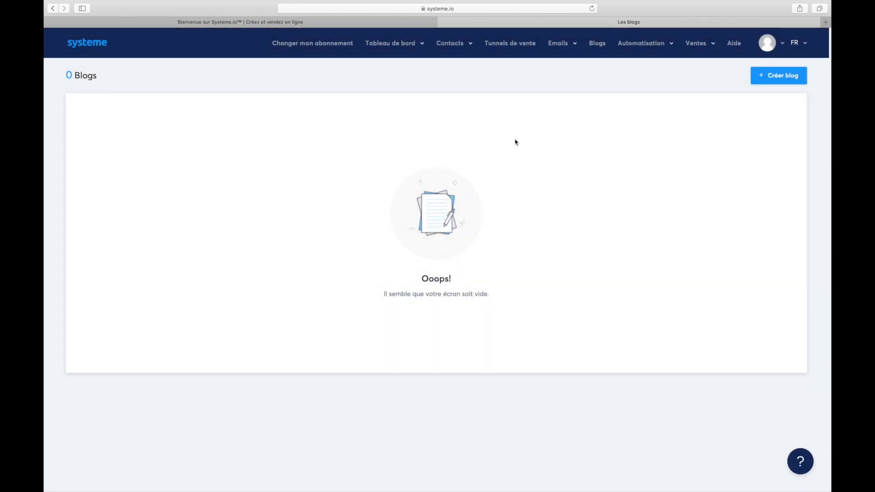
Step: Open the contact list and look over its filters, switching the Email filter on and off again
{"action": "mouse_move", "coordinate": [457, 46]}
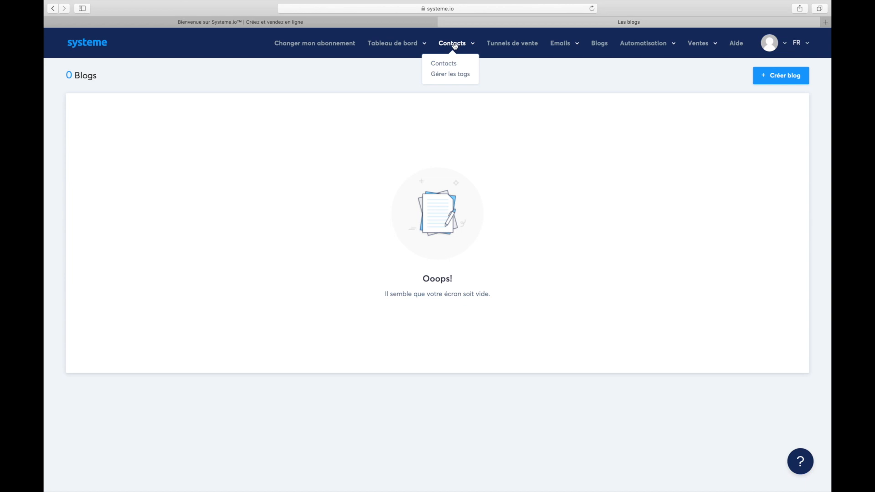
{"action": "mouse_move", "coordinate": [452, 45]}
{"action": "left_click", "coordinate": [443, 63]}
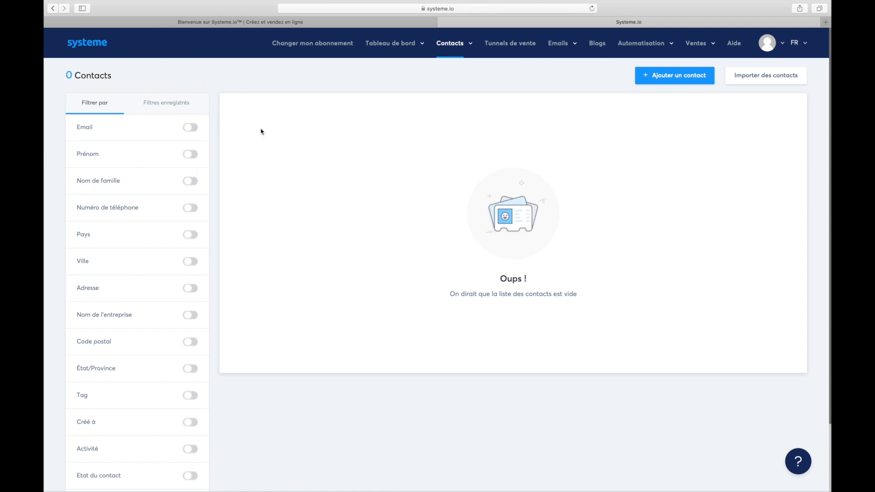
{"action": "scroll", "coordinate": [339, 286], "scroll_direction": "down", "scroll_amount": 3}
{"action": "scroll", "coordinate": [339, 286], "scroll_direction": "up", "scroll_amount": 3}
{"action": "left_click", "coordinate": [191, 129]}
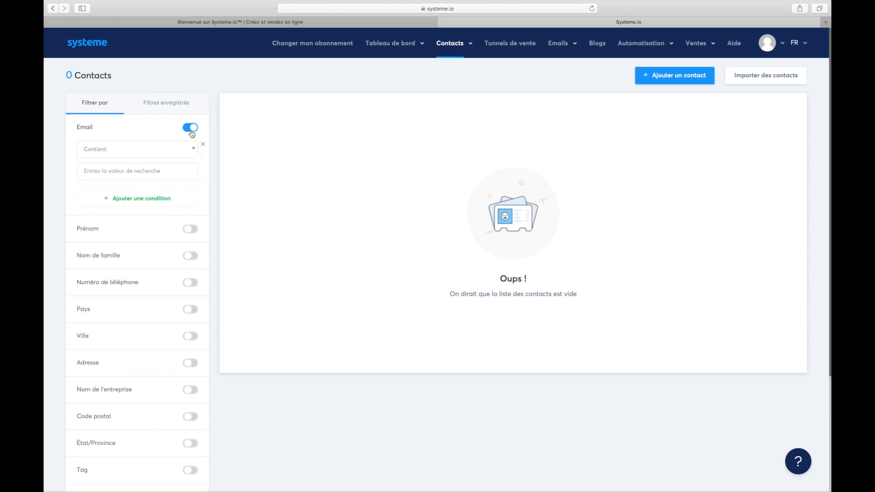
{"action": "left_click", "coordinate": [192, 132]}
{"action": "left_click", "coordinate": [190, 127]}
{"action": "left_click", "coordinate": [190, 128]}
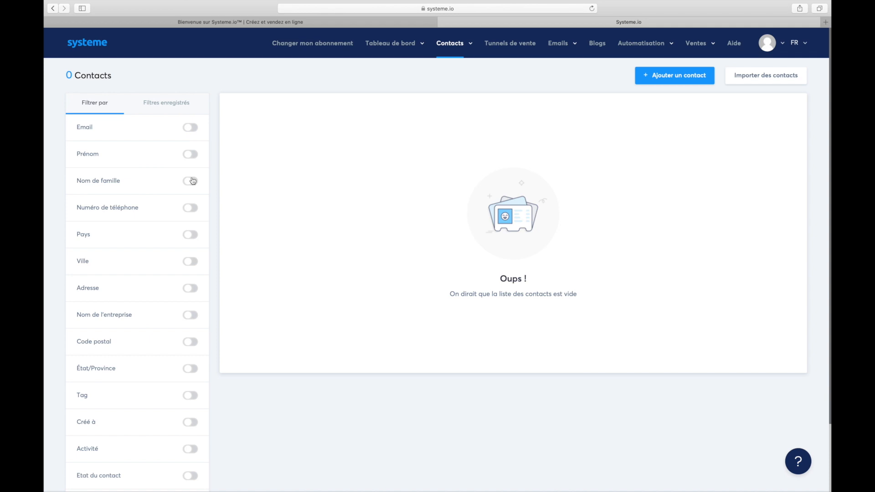
Step: Review the remaining contact filters and the contact import page's instructions, and return to the contact list
{"action": "scroll", "coordinate": [147, 368], "scroll_direction": "down", "scroll_amount": 2}
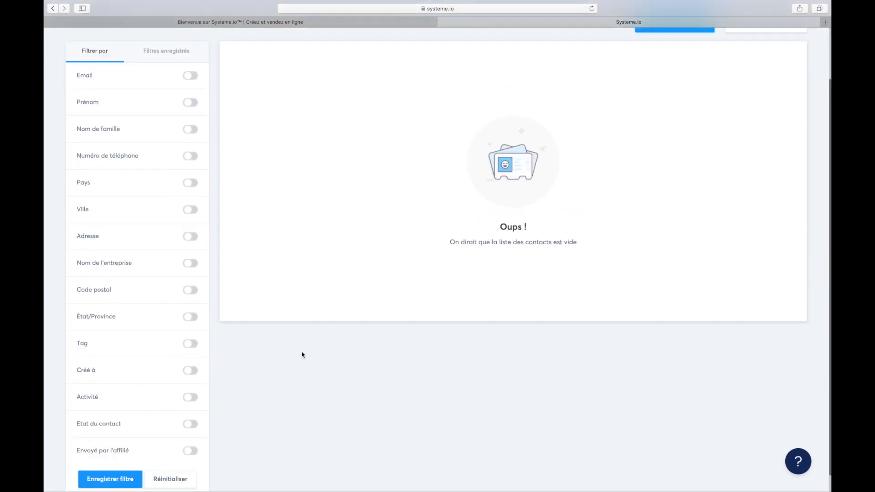
{"action": "scroll", "coordinate": [303, 355], "scroll_direction": "up", "scroll_amount": 2}
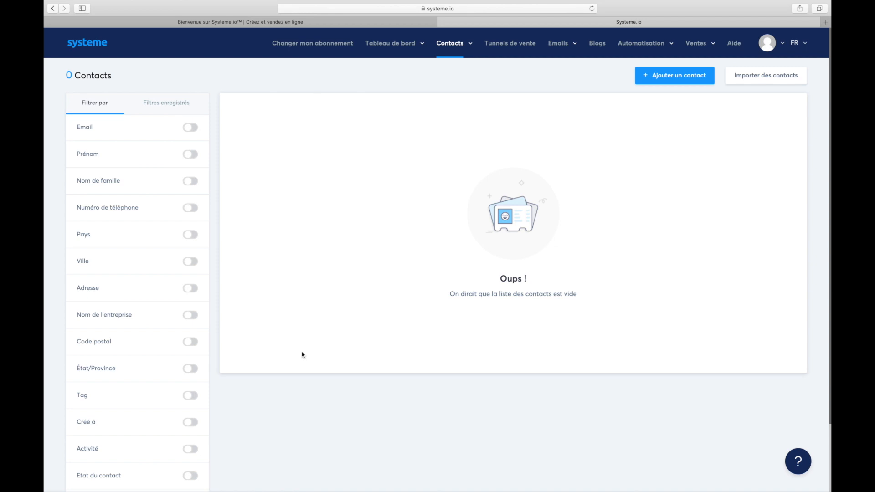
{"action": "left_click", "coordinate": [768, 78]}
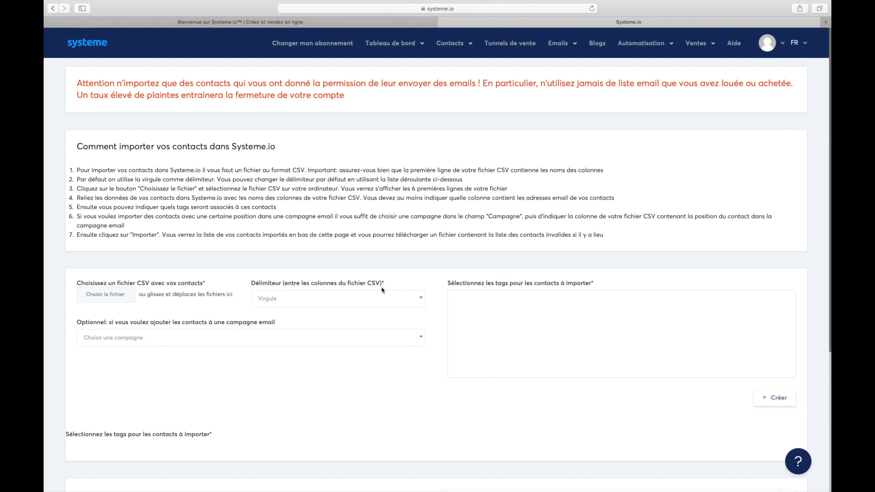
{"action": "left_click", "coordinate": [53, 9]}
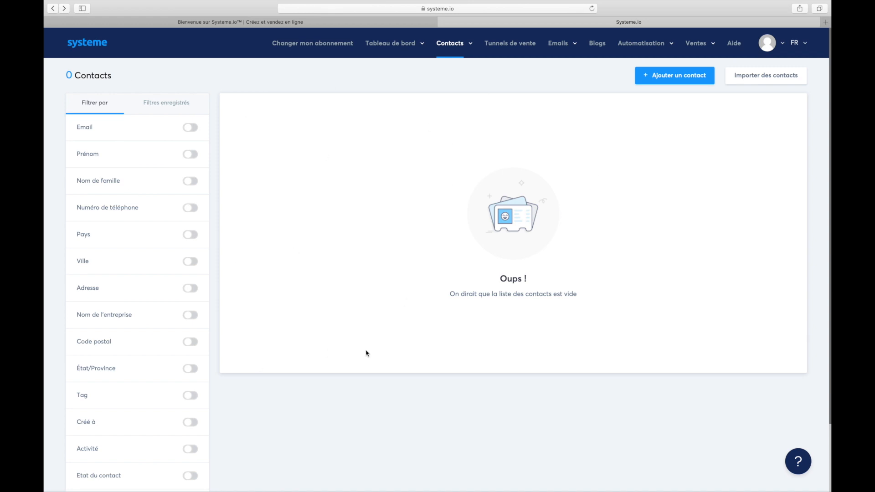
Step: Create a contact tag named "Bien être" and try to add a second tag, closing the form
{"action": "mouse_move", "coordinate": [449, 46]}
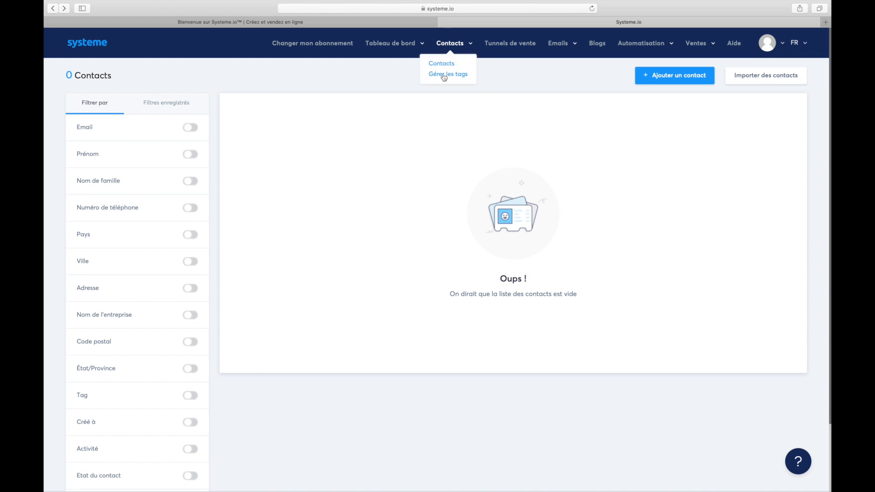
{"action": "left_click", "coordinate": [444, 75]}
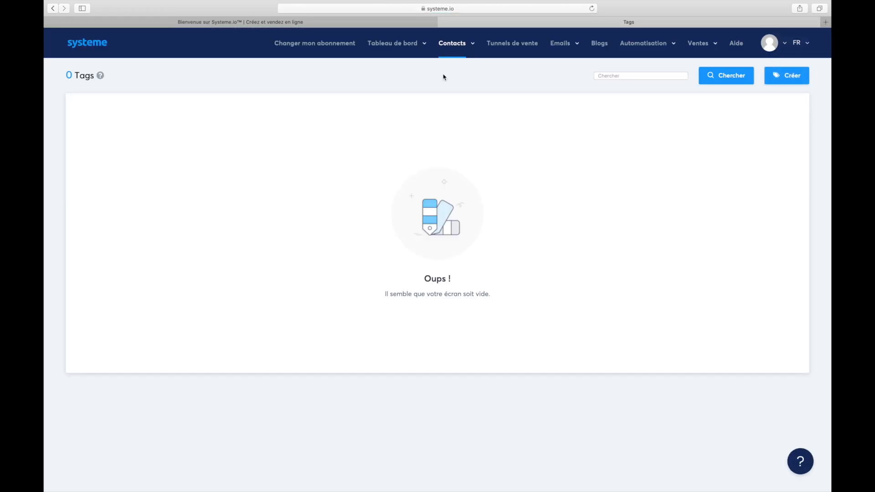
{"action": "left_click", "coordinate": [803, 79]}
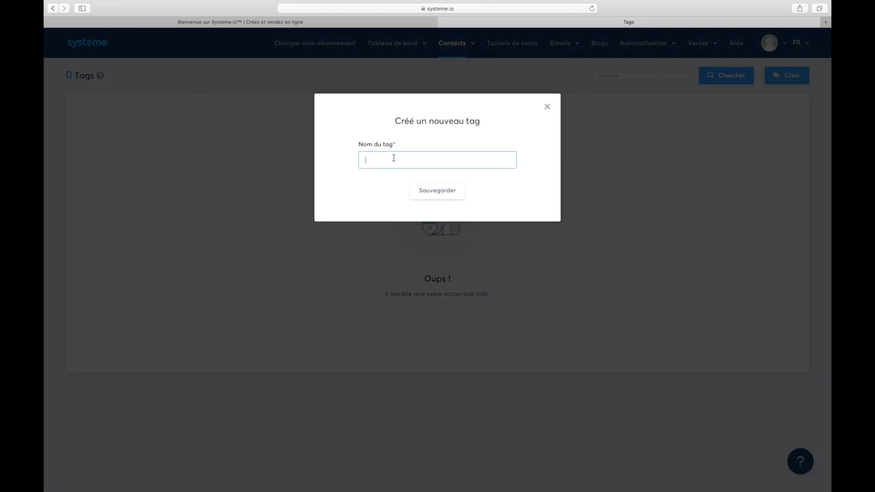
{"action": "type", "text": "Bien e"}
{"action": "type", "text": "3tre"}
{"action": "left_click", "coordinate": [435, 191]}
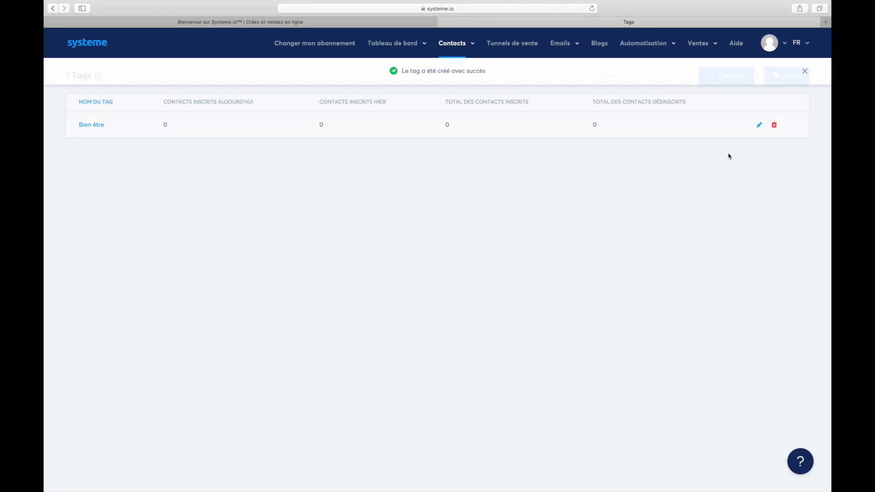
{"action": "left_click", "coordinate": [803, 72]}
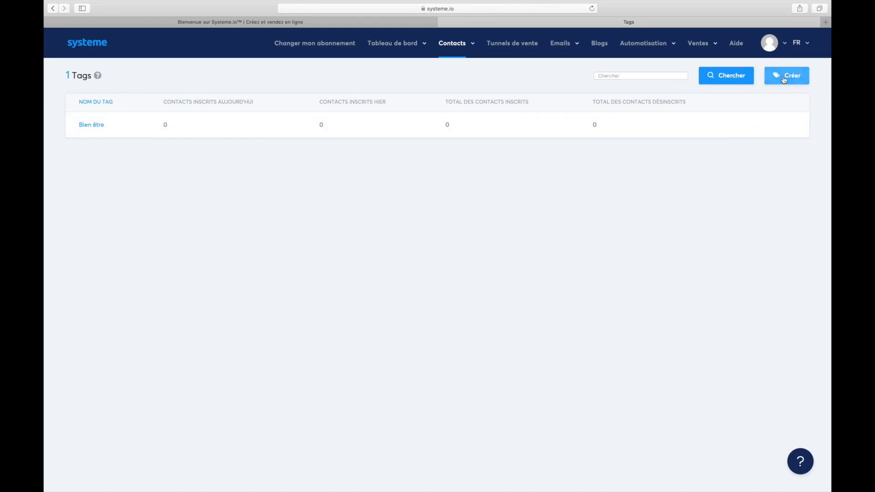
{"action": "left_click", "coordinate": [784, 78]}
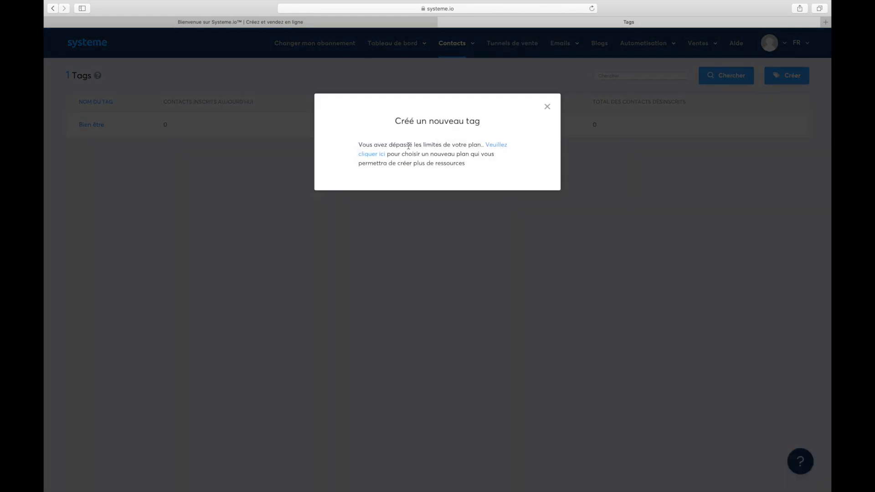
{"action": "left_click", "coordinate": [547, 108]}
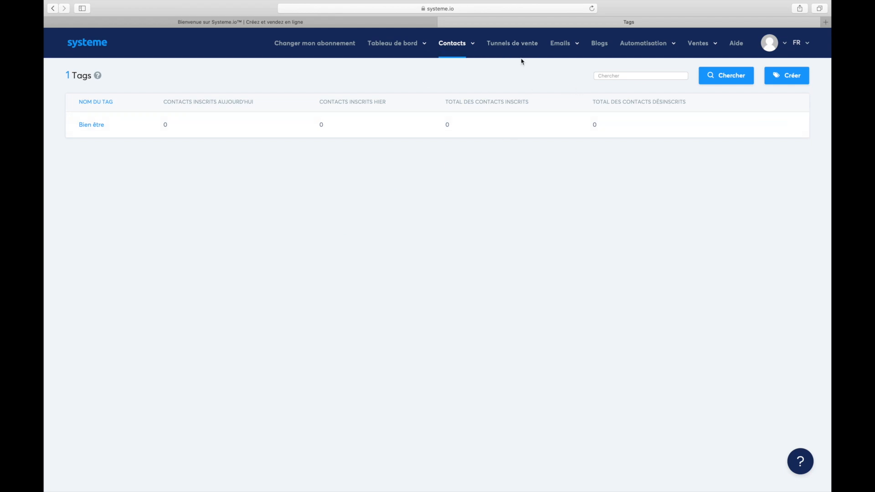
Step: Open the list of automation rules
{"action": "mouse_move", "coordinate": [659, 48]}
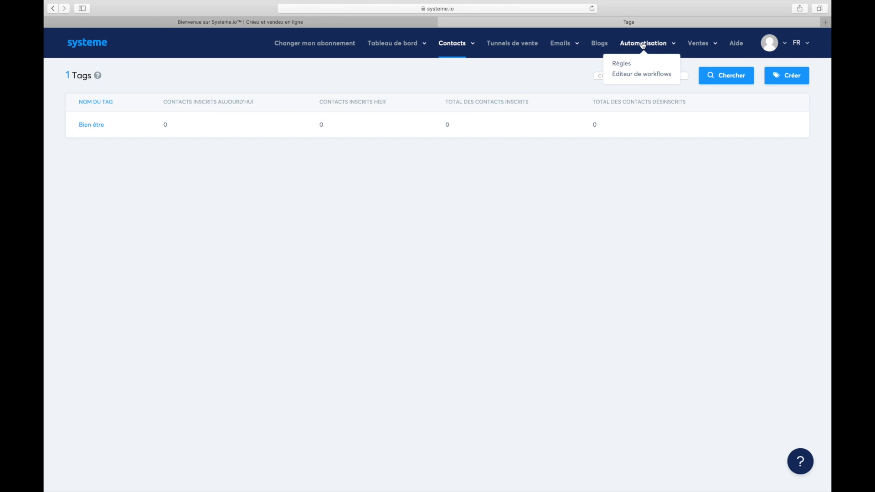
{"action": "left_click", "coordinate": [625, 67]}
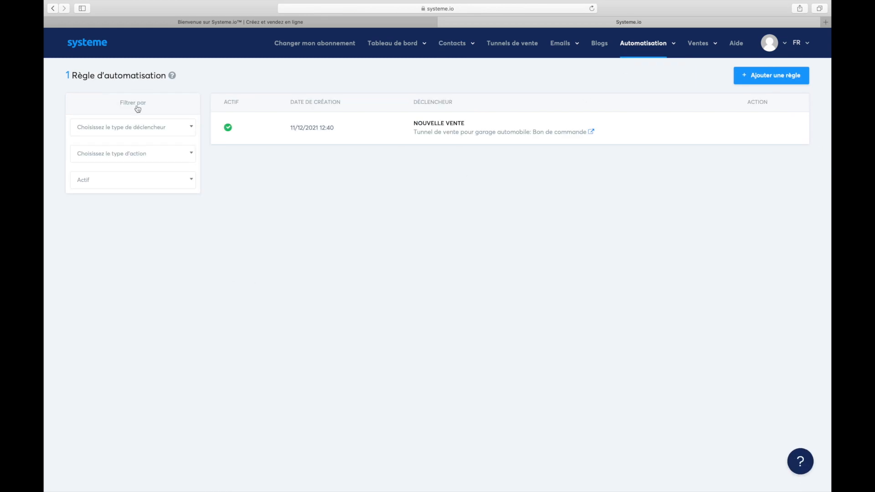
Step: Try to add a second automation rule
{"action": "left_click", "coordinate": [766, 79]}
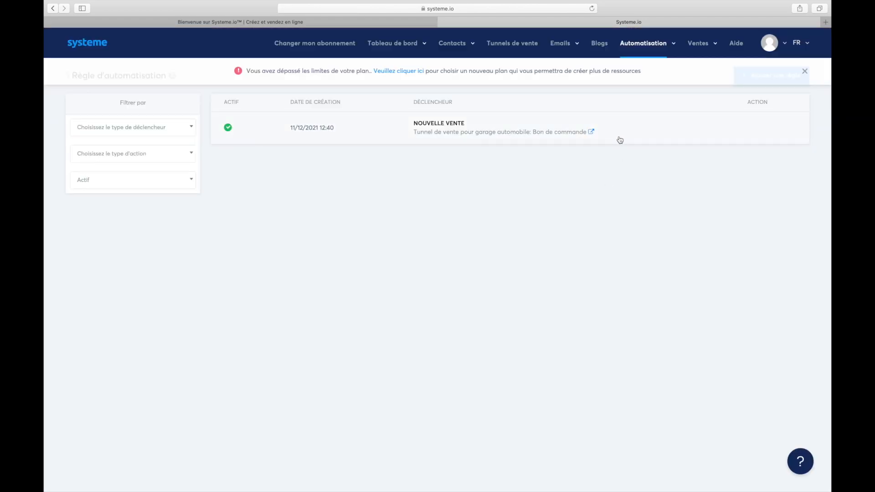
{"action": "left_click", "coordinate": [804, 72]}
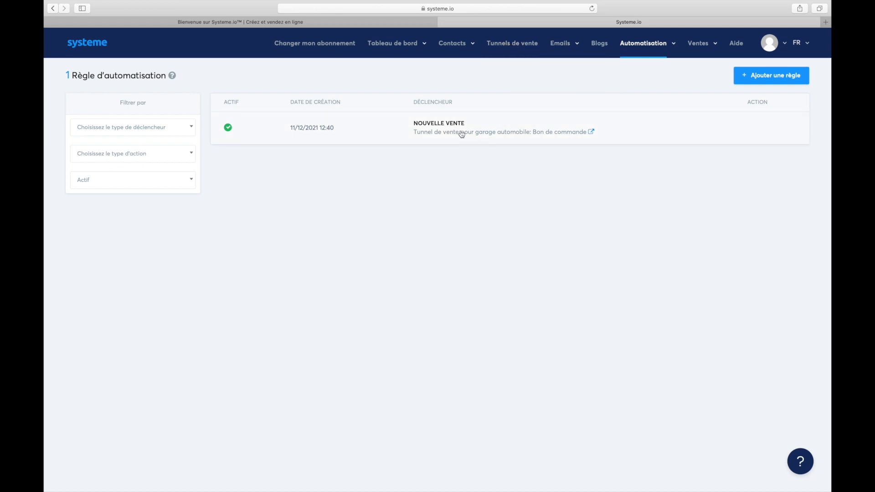
Step: Add an "Ajouter un tag" action with the tag "Bien être" to the Nouvelle vente rule and save the rule
{"action": "left_click", "coordinate": [443, 133]}
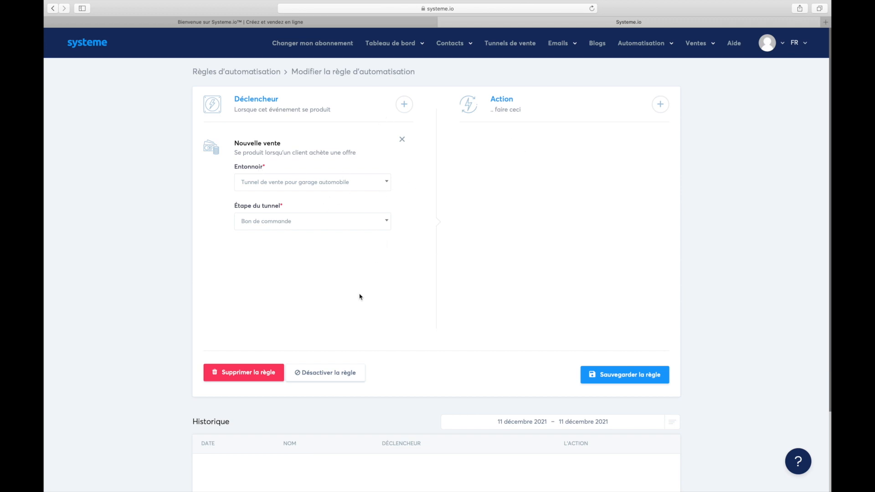
{"action": "left_click", "coordinate": [660, 104]}
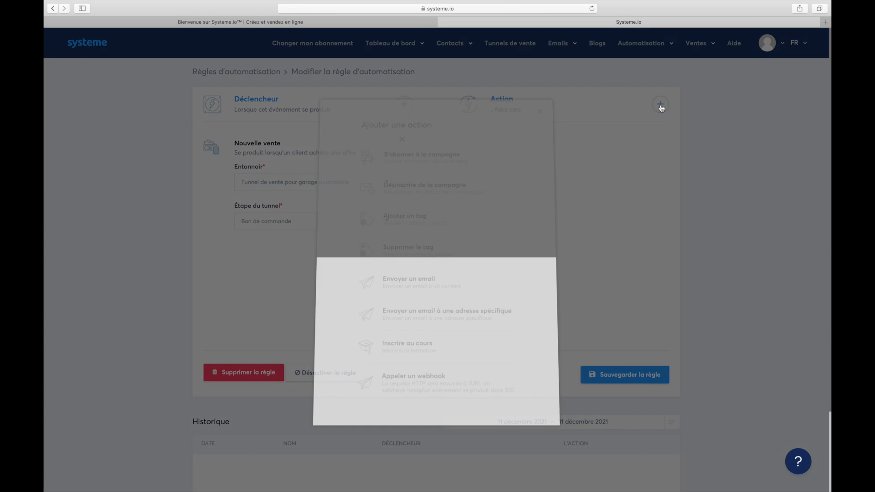
{"action": "left_click", "coordinate": [417, 224]}
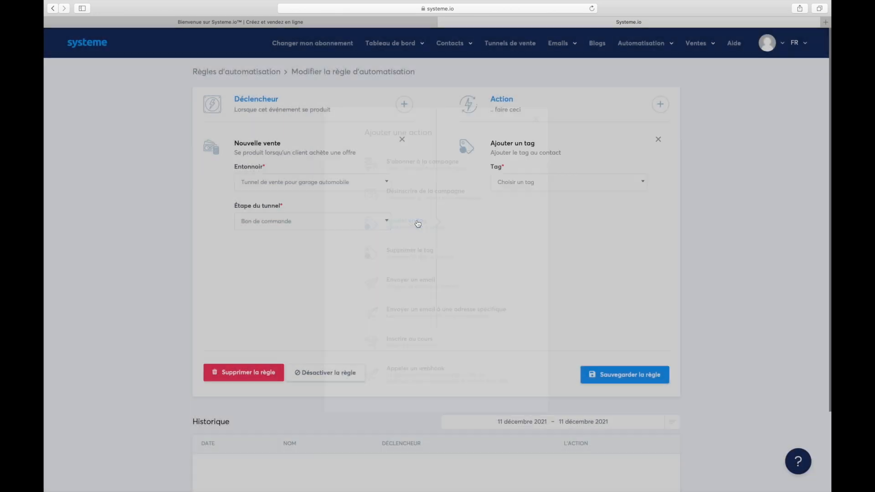
{"action": "left_click", "coordinate": [557, 185]}
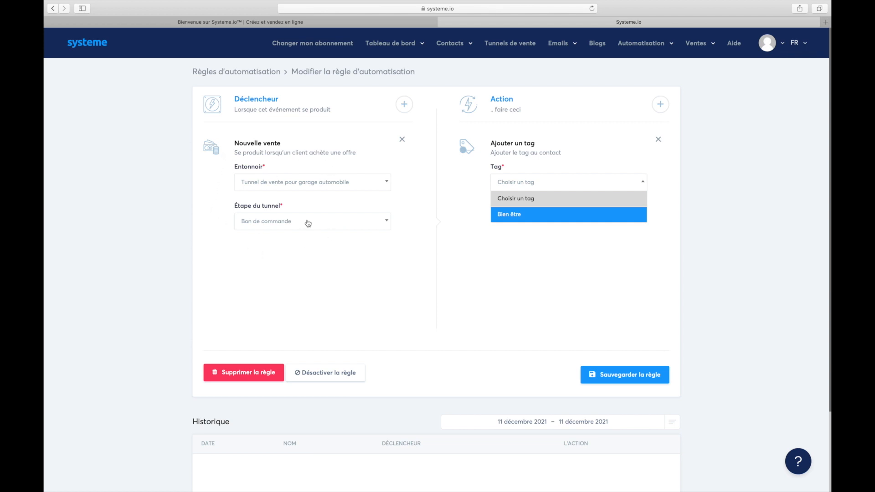
{"action": "mouse_move", "coordinate": [581, 69]}
{"action": "left_click", "coordinate": [514, 219]}
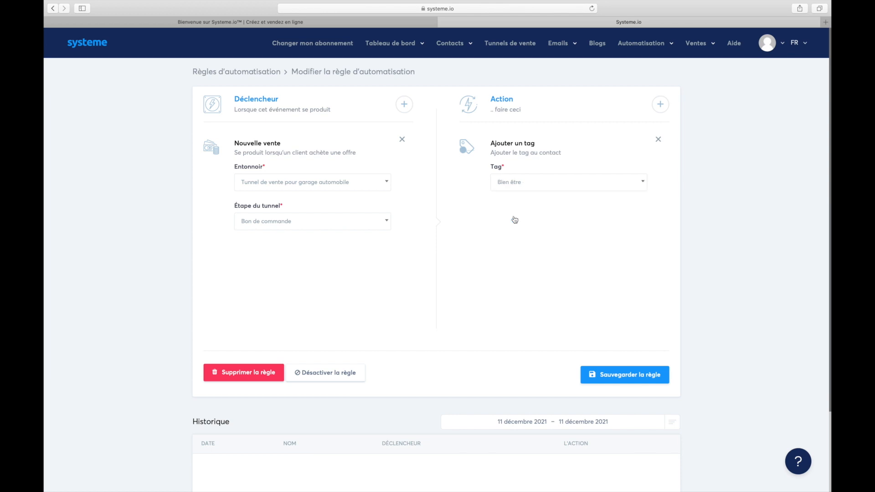
{"action": "left_click", "coordinate": [627, 376]}
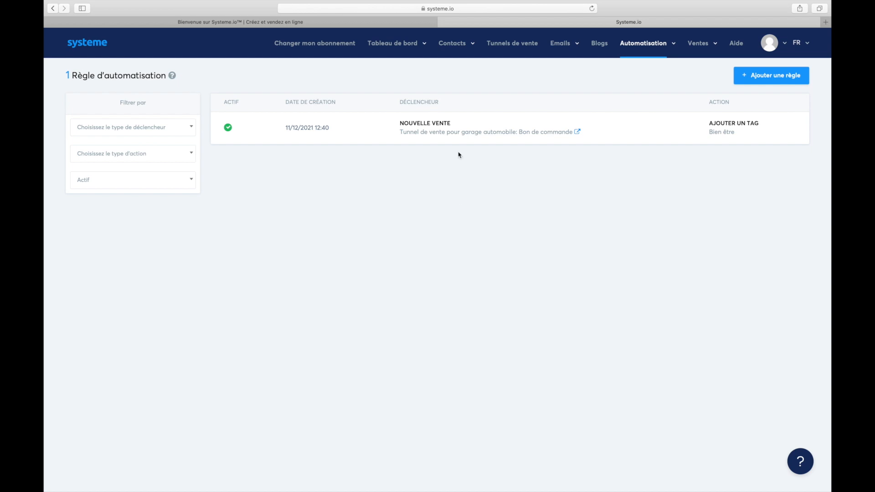
Step: View the contact tag list and the list of products for sale
{"action": "mouse_move", "coordinate": [456, 43]}
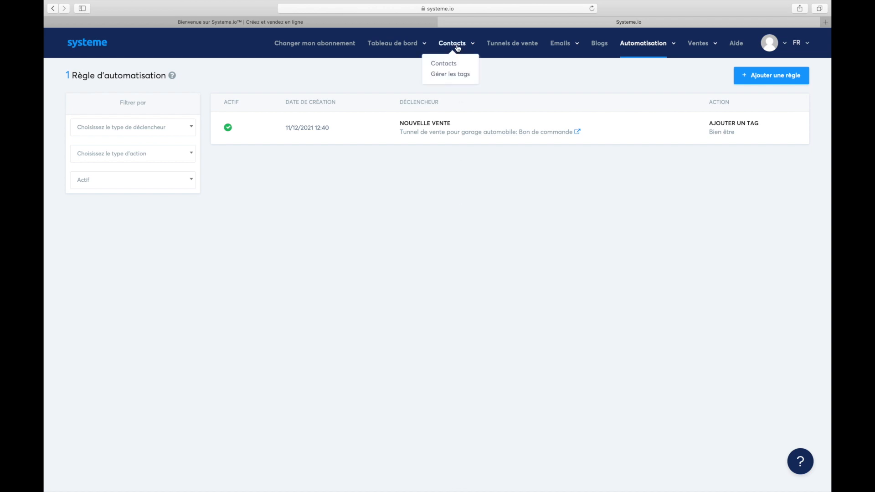
{"action": "left_click", "coordinate": [443, 77]}
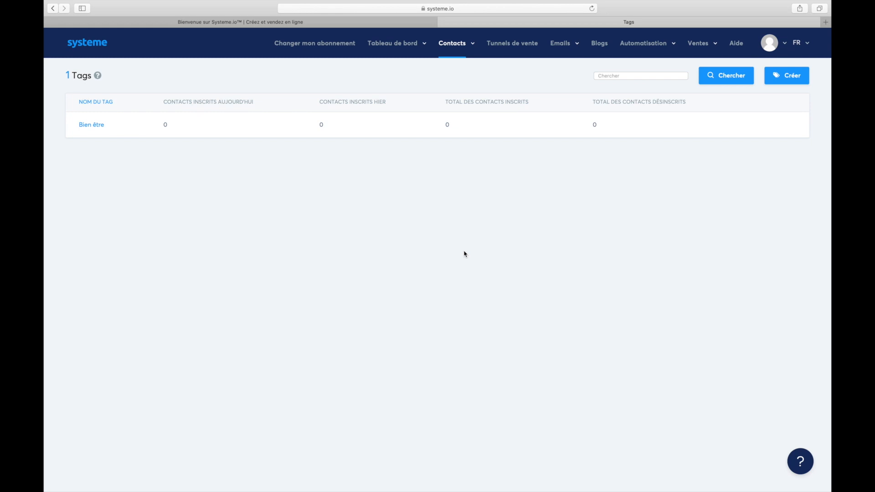
{"action": "left_click", "coordinate": [703, 47]}
{"action": "mouse_move", "coordinate": [703, 48]}
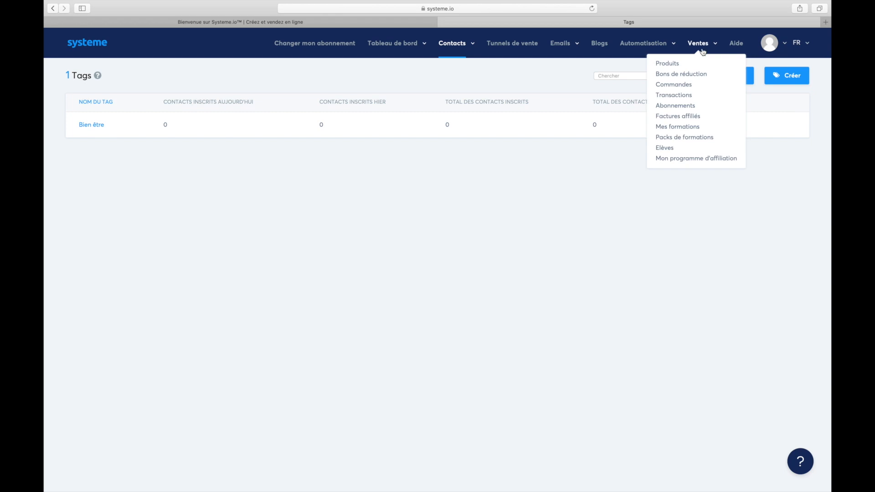
{"action": "left_click", "coordinate": [668, 63]}
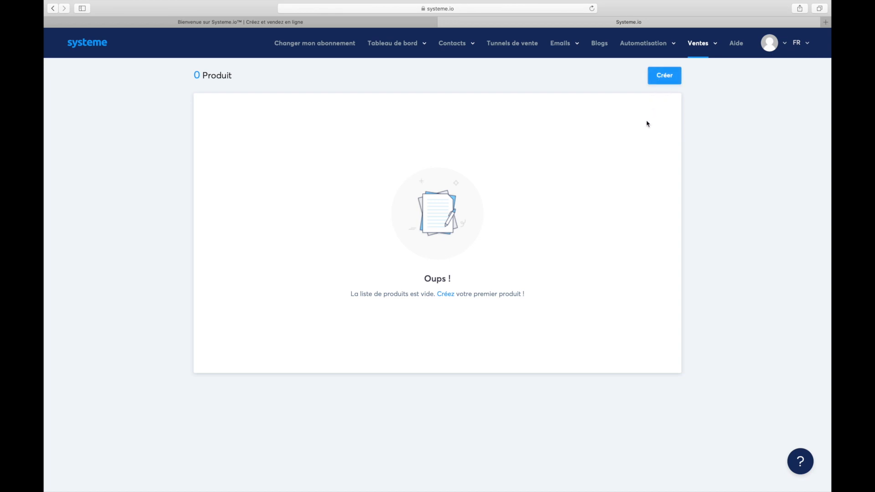
Step: View the discount coupons page and the orders page, checking the preset date ranges for orders
{"action": "mouse_move", "coordinate": [711, 53]}
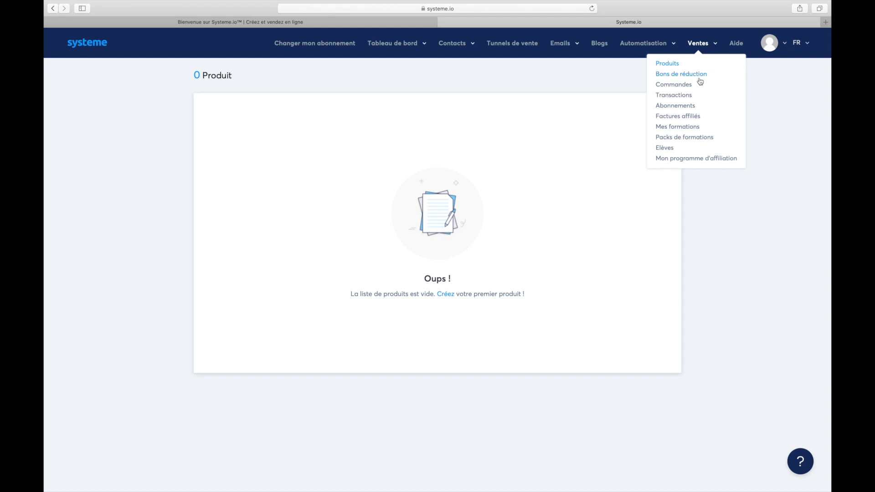
{"action": "left_click", "coordinate": [698, 76]}
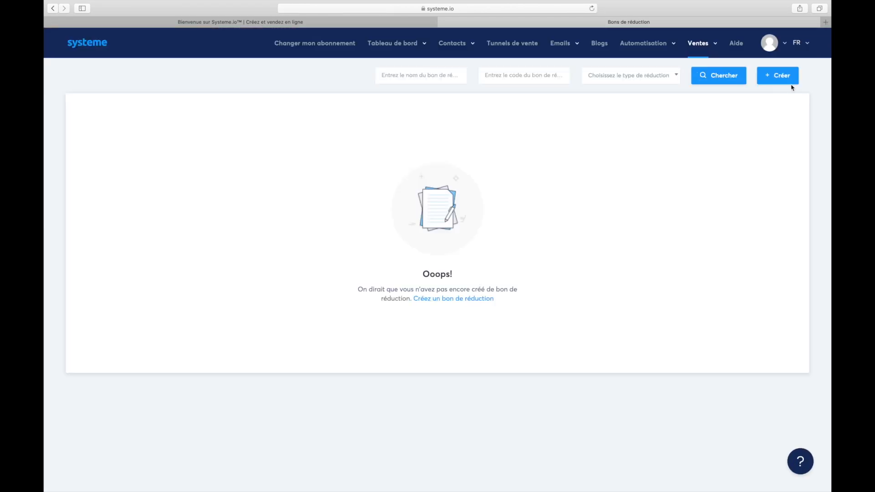
{"action": "mouse_move", "coordinate": [697, 50]}
{"action": "left_click", "coordinate": [682, 87]}
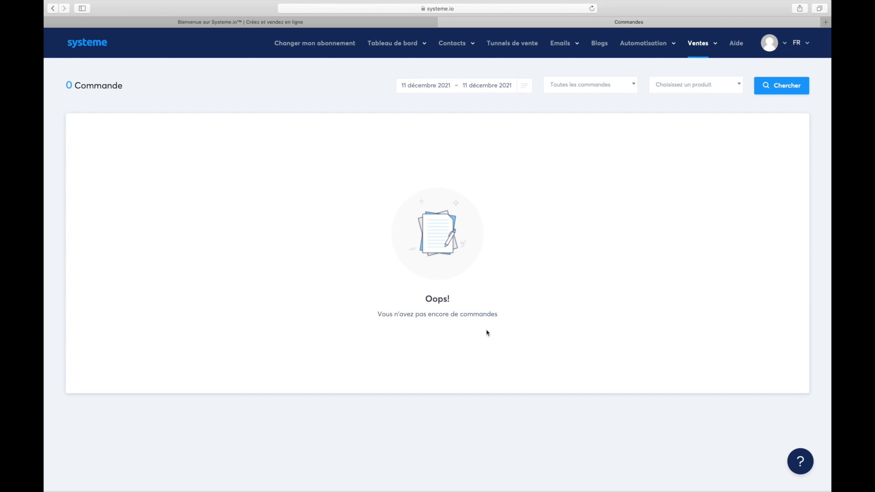
{"action": "left_click", "coordinate": [529, 89]}
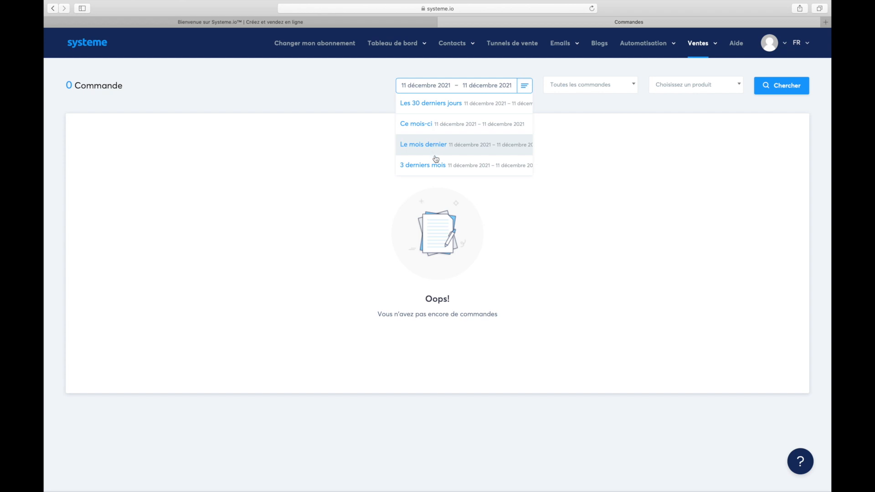
{"action": "left_click", "coordinate": [568, 160]}
Step: Look over the sales pages for transactions, subscriptions and affiliate invoices
{"action": "mouse_move", "coordinate": [701, 45]}
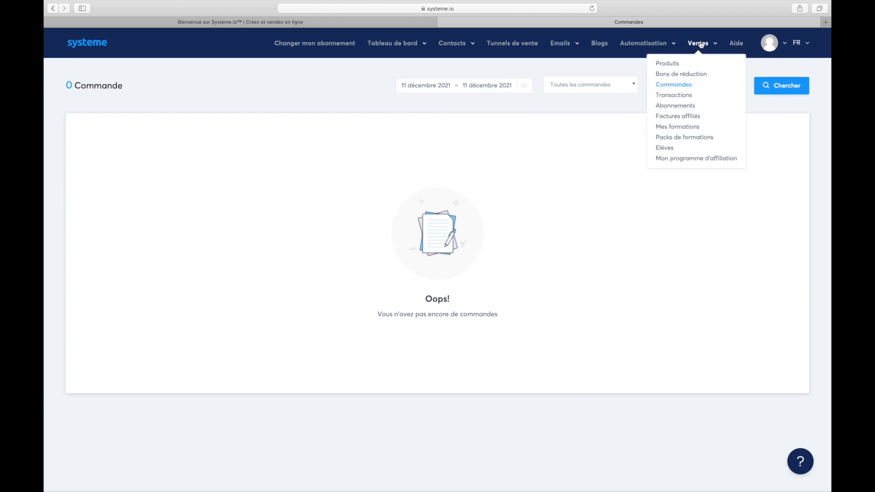
{"action": "left_click", "coordinate": [689, 96]}
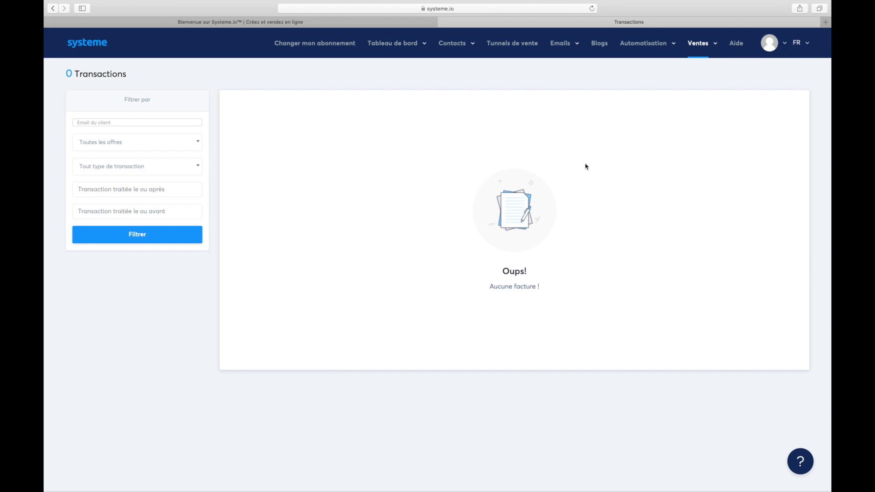
{"action": "mouse_move", "coordinate": [702, 44]}
{"action": "left_click", "coordinate": [688, 104]}
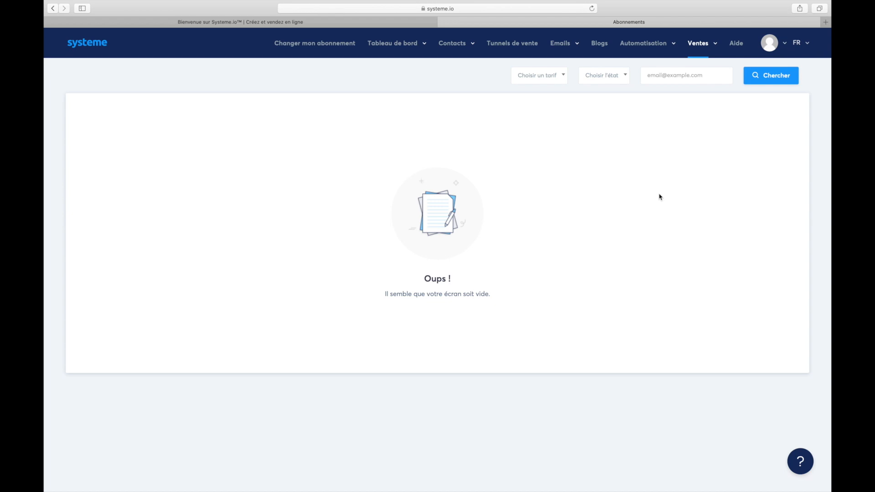
{"action": "mouse_move", "coordinate": [704, 45]}
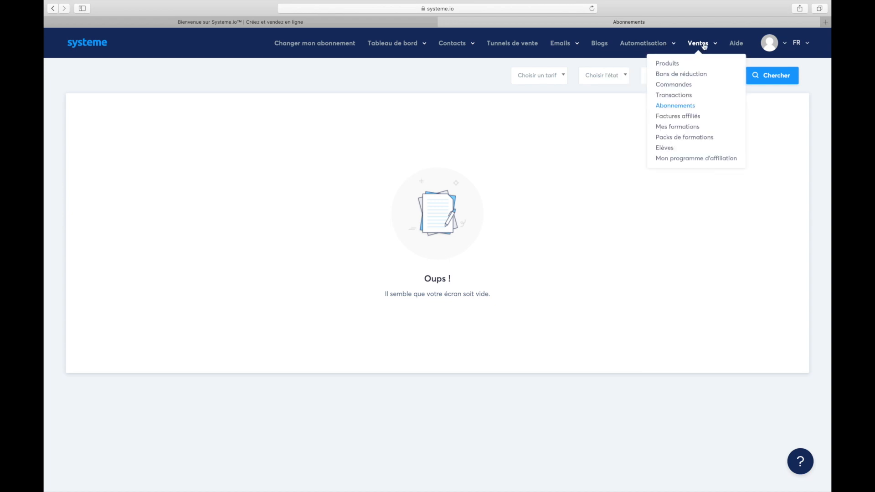
{"action": "left_click", "coordinate": [692, 121]}
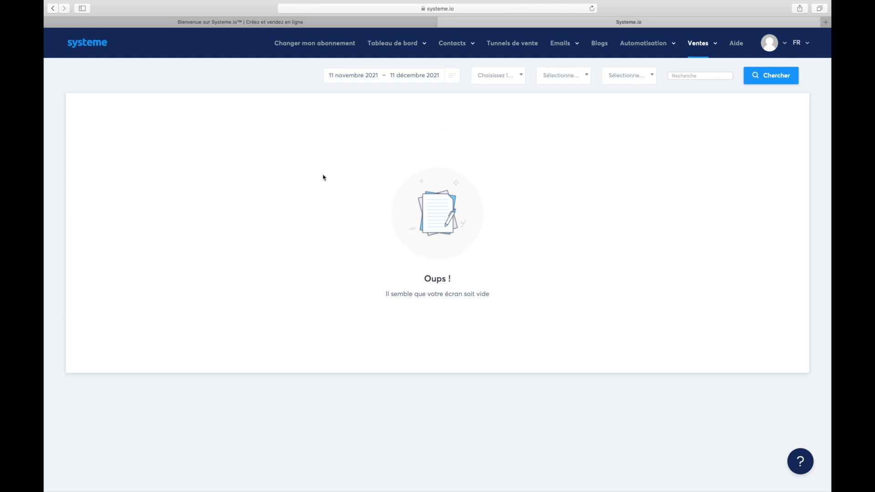
Step: Look over the sales pages for training courses, course packs and students
{"action": "mouse_move", "coordinate": [696, 42]}
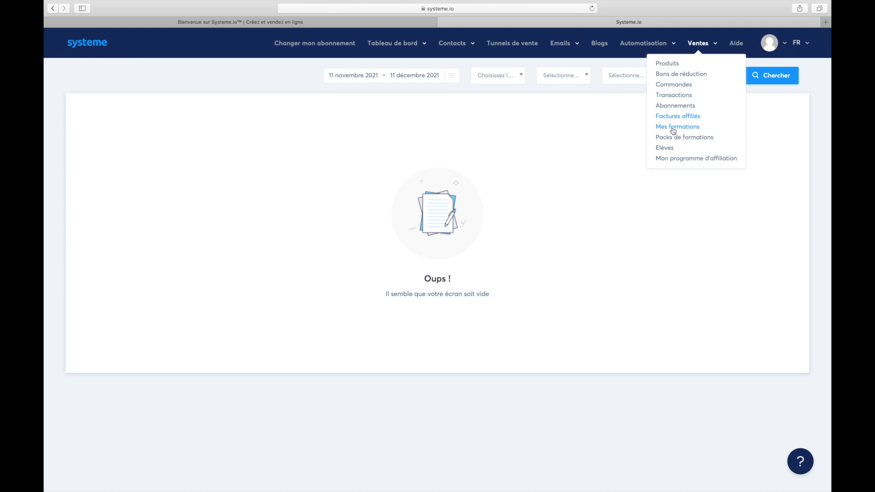
{"action": "left_click", "coordinate": [673, 131]}
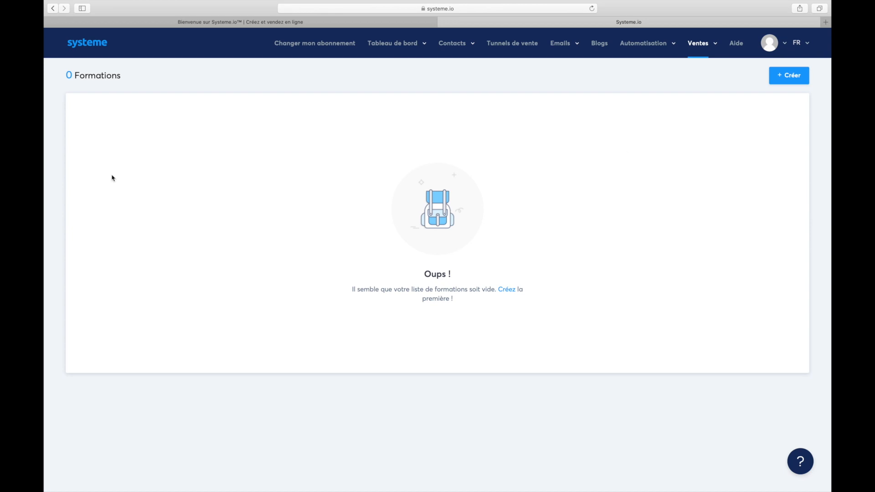
{"action": "mouse_move", "coordinate": [699, 44]}
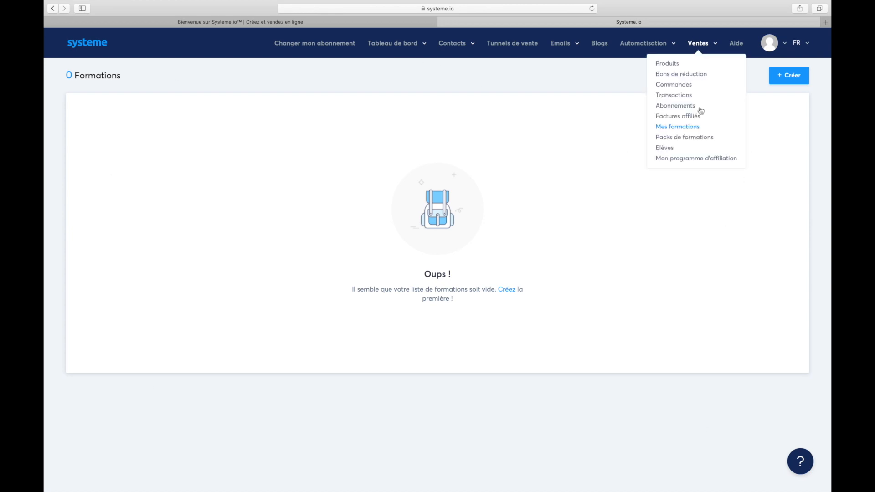
{"action": "left_click", "coordinate": [677, 138]}
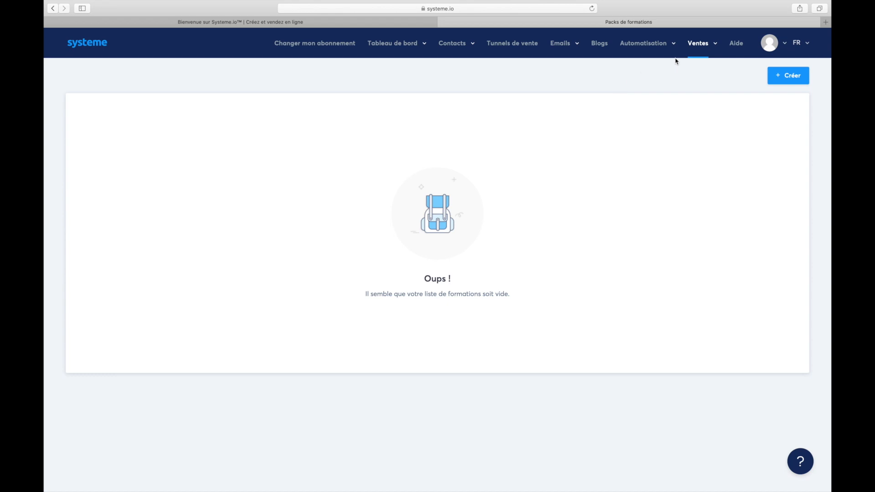
{"action": "mouse_move", "coordinate": [695, 55]}
{"action": "left_click", "coordinate": [668, 149]}
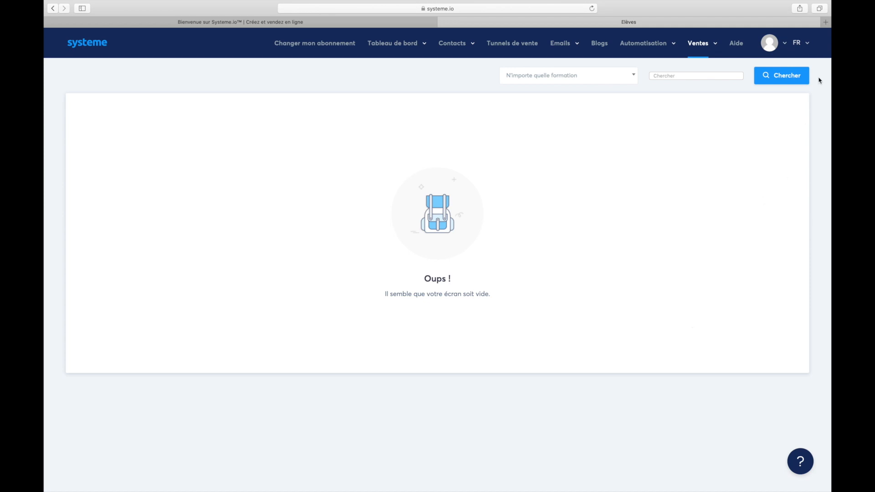
Step: Open the affiliate programme dashboard
{"action": "mouse_move", "coordinate": [706, 47]}
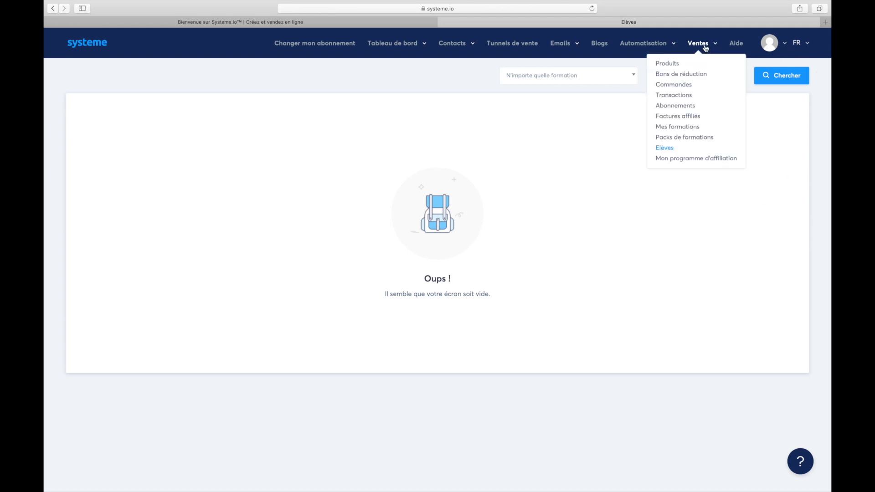
{"action": "left_click", "coordinate": [673, 159]}
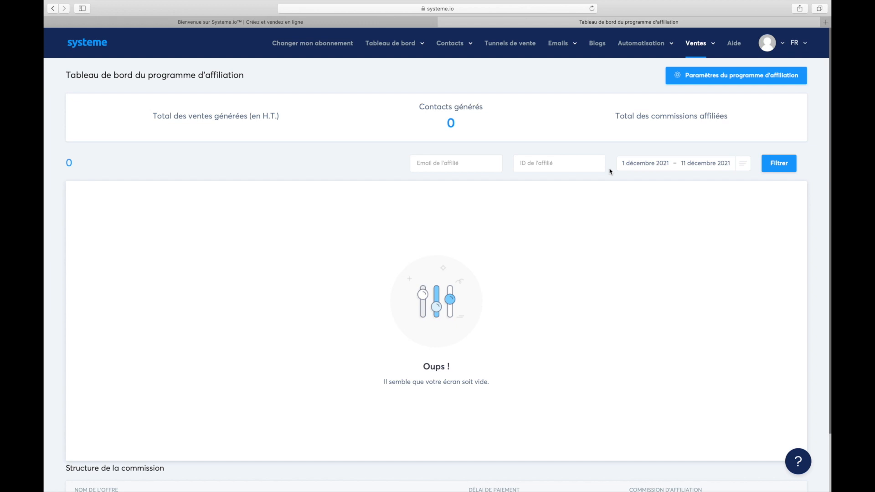
Step: Open the help page, look over the support contact form and return to the help options
{"action": "left_click", "coordinate": [735, 46]}
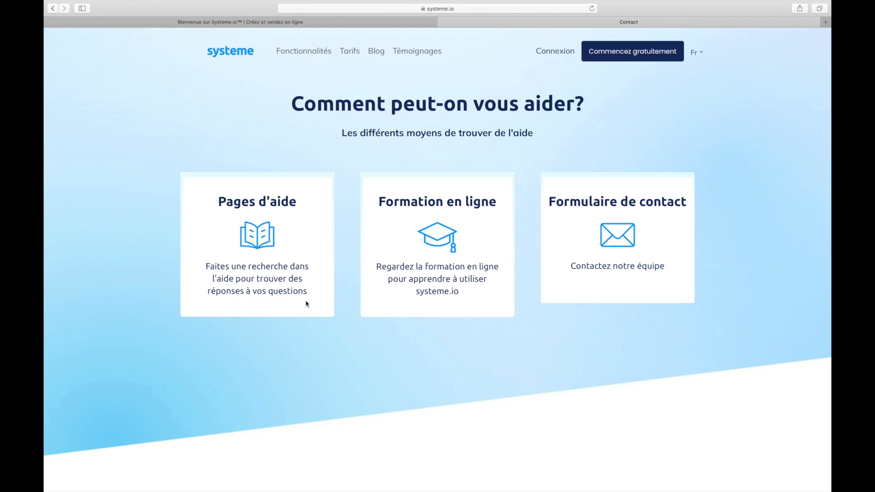
{"action": "scroll", "coordinate": [270, 407], "scroll_direction": "down", "scroll_amount": 1}
{"action": "left_click", "coordinate": [602, 268]}
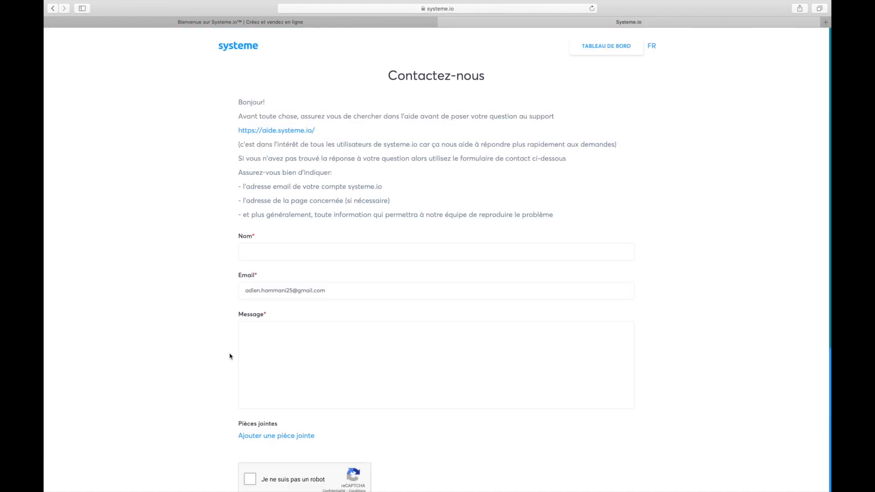
{"action": "scroll", "coordinate": [138, 278], "scroll_direction": "down", "scroll_amount": 5}
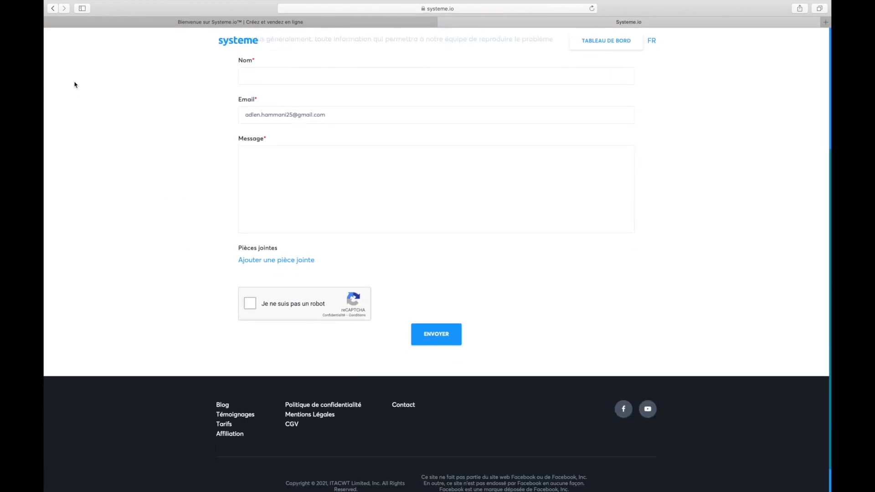
{"action": "scroll", "coordinate": [76, 85], "scroll_direction": "up", "scroll_amount": 5}
{"action": "left_click", "coordinate": [52, 8]}
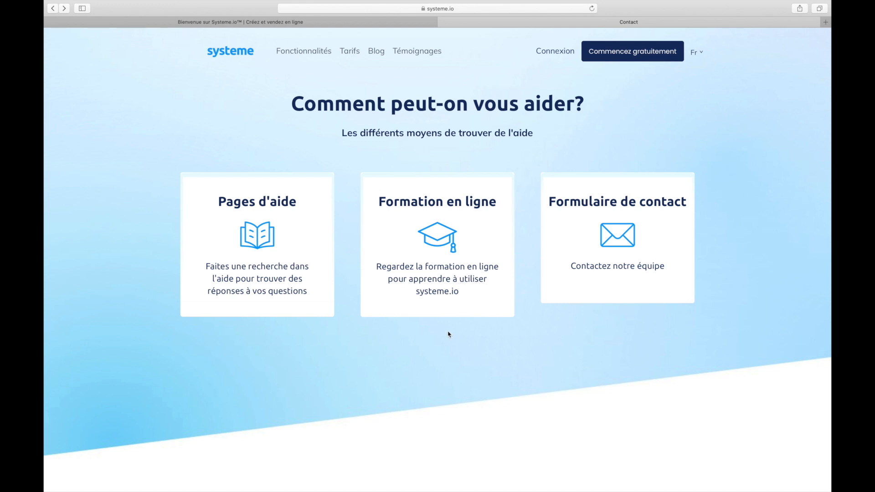
Step: Open the online training course from the help options and look through its whole page
{"action": "left_click", "coordinate": [441, 286]}
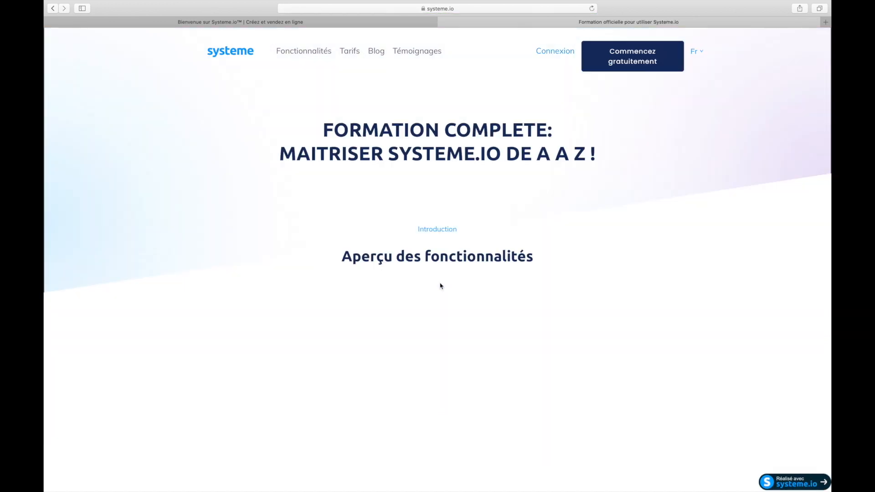
{"action": "scroll", "coordinate": [256, 249], "scroll_direction": "down", "scroll_amount": 3}
{"action": "scroll", "coordinate": [256, 249], "scroll_direction": "down", "scroll_amount": 20}
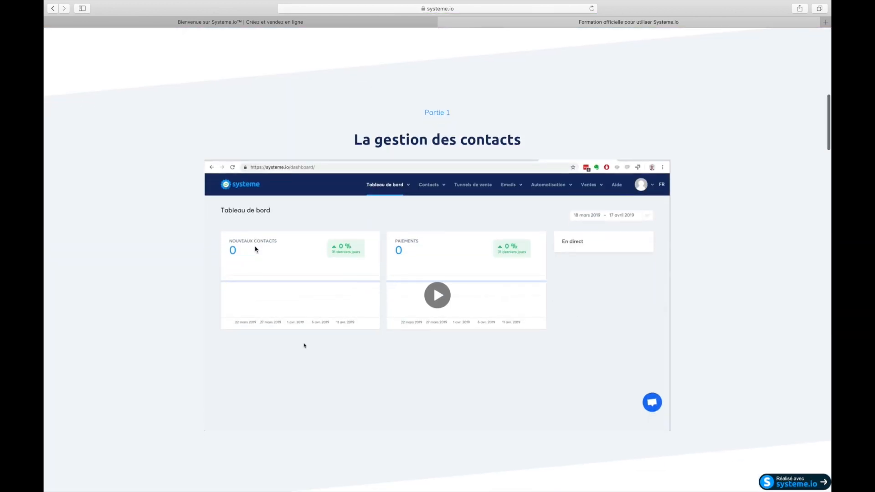
{"action": "scroll", "coordinate": [256, 249], "scroll_direction": "down", "scroll_amount": 20}
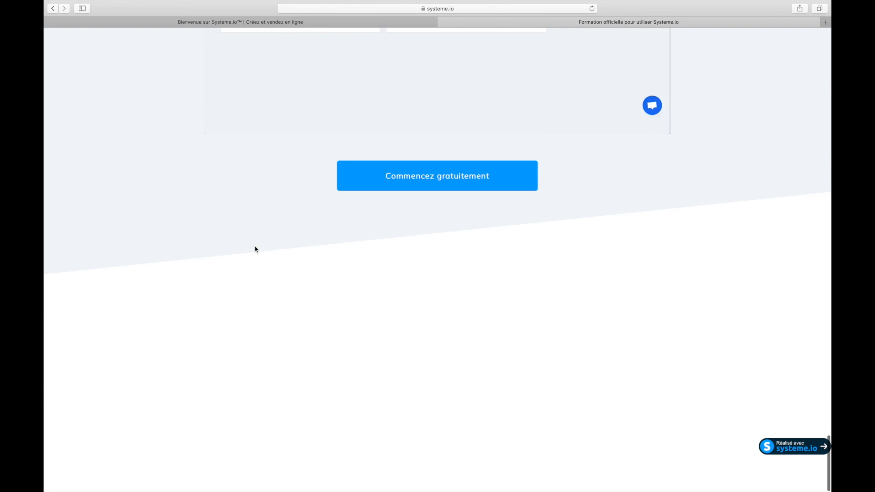
Step: Look over the rest of the training page and return to the help options page
{"action": "scroll", "coordinate": [256, 249], "scroll_direction": "down", "scroll_amount": 10}
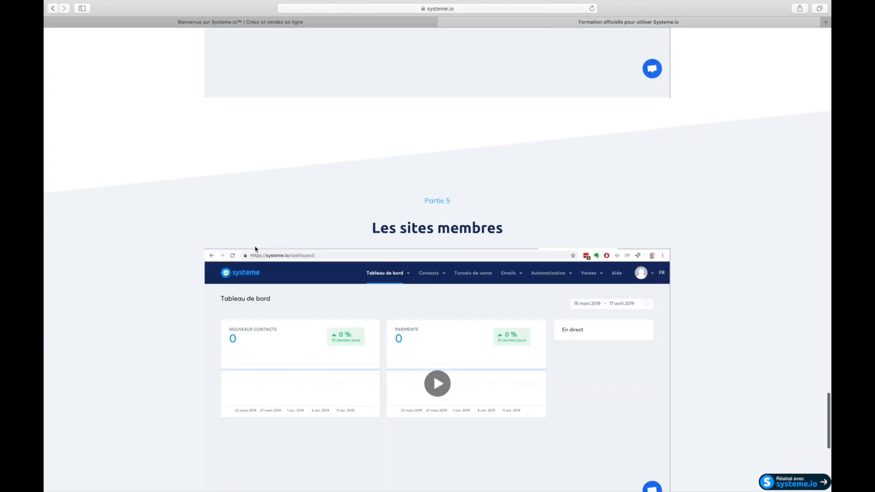
{"action": "scroll", "coordinate": [254, 248], "scroll_direction": "up", "scroll_amount": 20}
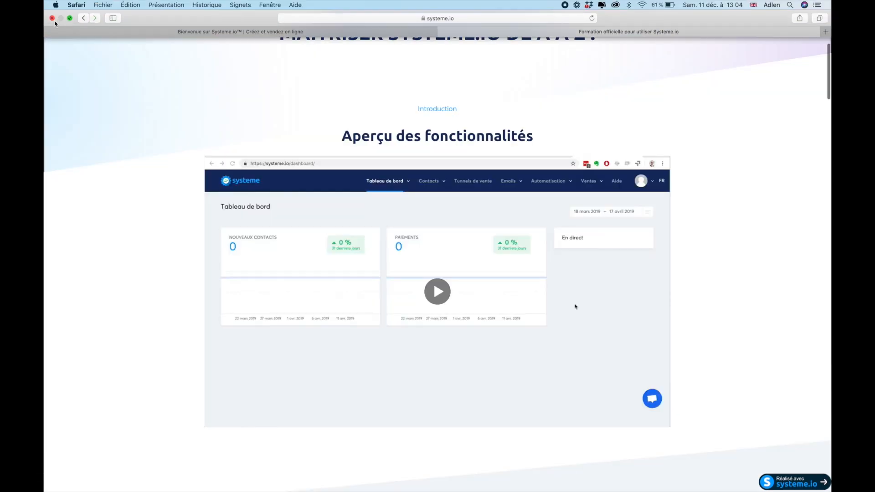
{"action": "left_click", "coordinate": [82, 20]}
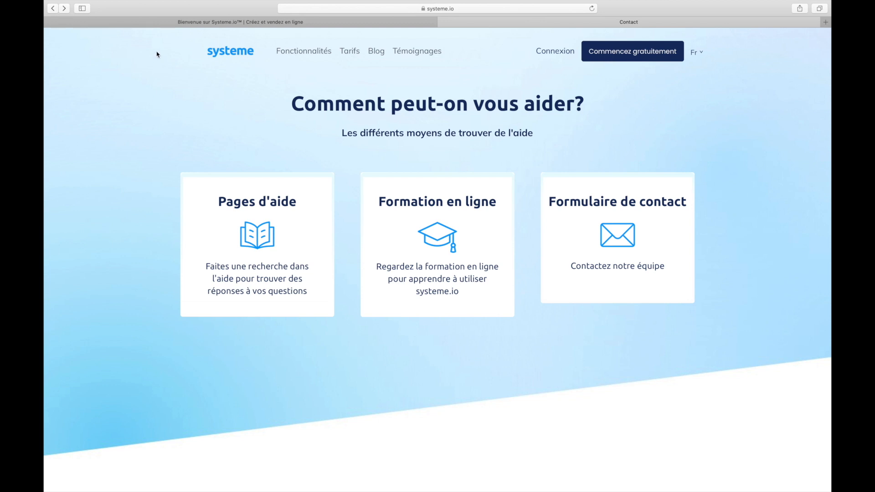
Step: Take the help page out of full screen and switch to the Chrome window with the Alpha house page, shown full screen
{"action": "mouse_move", "coordinate": [107, 2]}
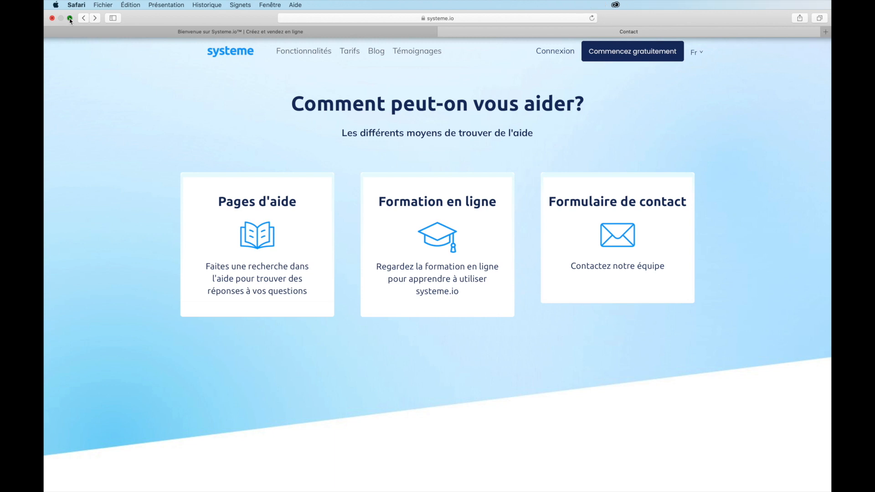
{"action": "left_click", "coordinate": [70, 19]}
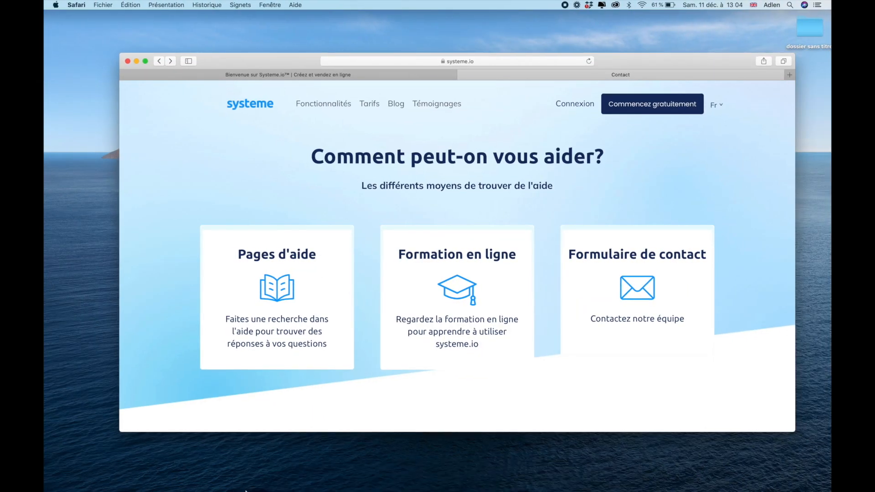
{"action": "left_click", "coordinate": [270, 462]}
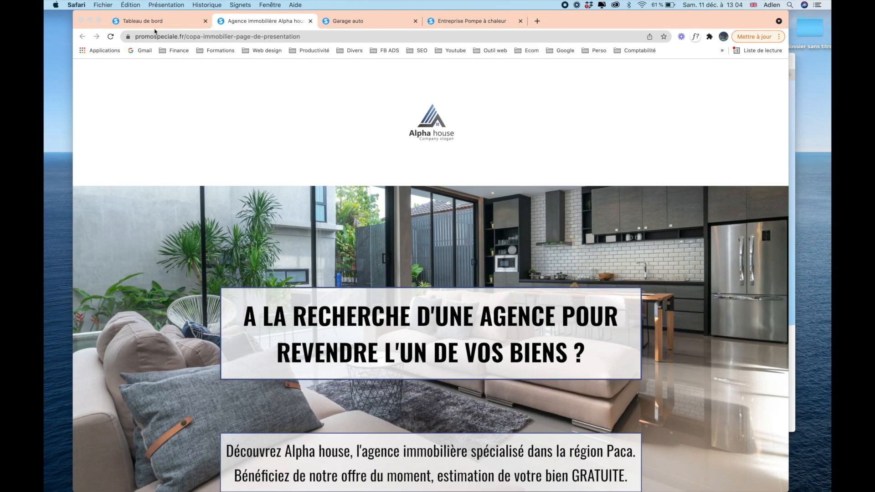
{"action": "left_click", "coordinate": [99, 21]}
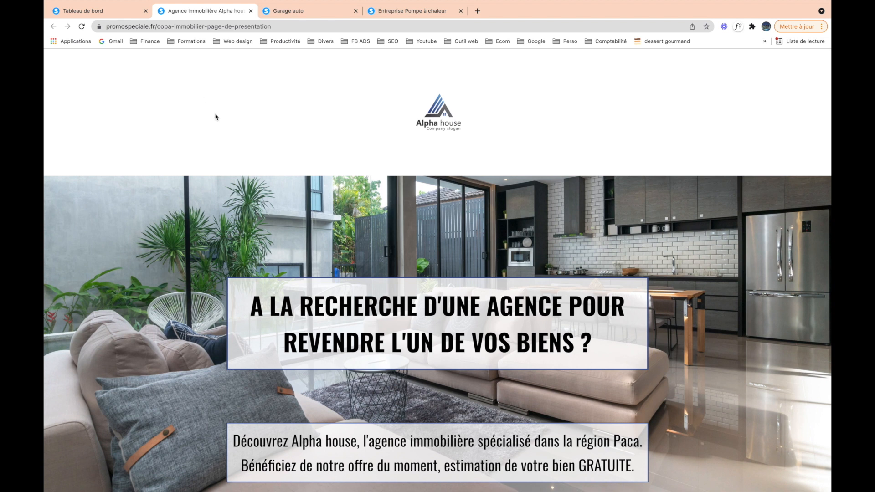
Step: Look over the header of the Alpha house page, open its free offer contact form and close the form
{"action": "scroll", "coordinate": [216, 117], "scroll_direction": "down", "scroll_amount": 2}
{"action": "scroll", "coordinate": [215, 117], "scroll_direction": "up", "scroll_amount": 2}
{"action": "scroll", "coordinate": [222, 157], "scroll_direction": "down", "scroll_amount": 5}
{"action": "scroll", "coordinate": [222, 157], "scroll_direction": "up", "scroll_amount": 5}
{"action": "scroll", "coordinate": [388, 194], "scroll_direction": "down", "scroll_amount": 3}
{"action": "scroll", "coordinate": [434, 288], "scroll_direction": "down", "scroll_amount": 3}
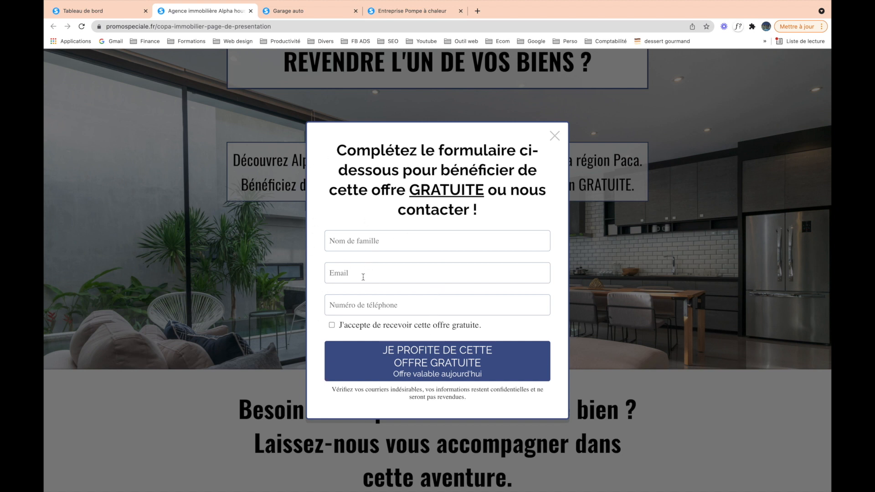
{"action": "left_click", "coordinate": [554, 137]}
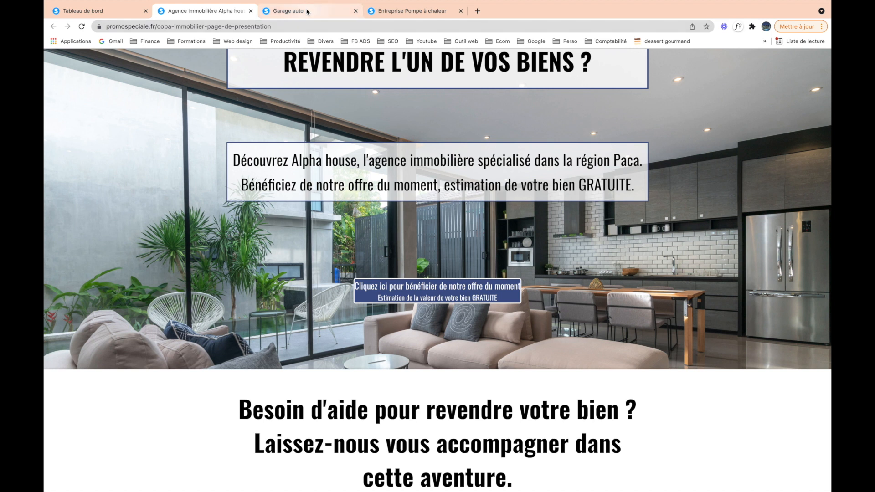
Step: Look through the whole Alpha house real estate page and return to its beginning
{"action": "mouse_move", "coordinate": [306, 11]}
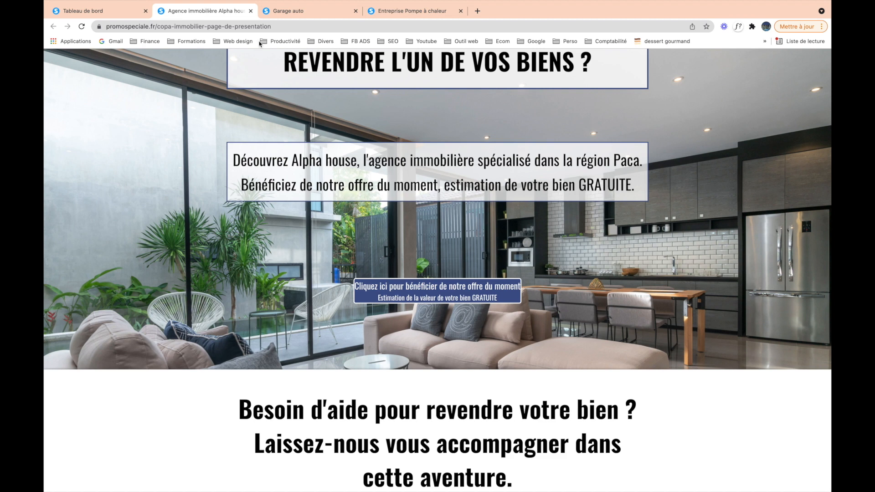
{"action": "scroll", "coordinate": [216, 225], "scroll_direction": "down", "scroll_amount": 15}
{"action": "scroll", "coordinate": [216, 227], "scroll_direction": "down", "scroll_amount": 20}
{"action": "scroll", "coordinate": [216, 228], "scroll_direction": "down", "scroll_amount": 3}
{"action": "scroll", "coordinate": [216, 228], "scroll_direction": "up", "scroll_amount": 20}
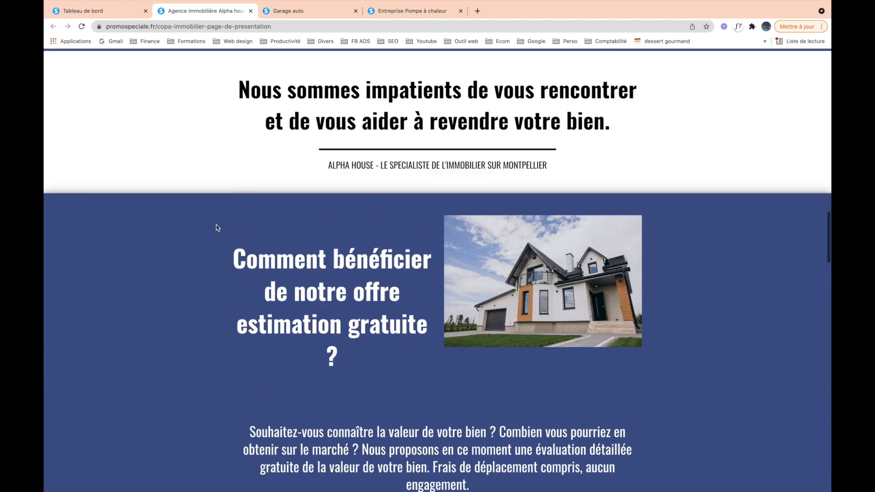
{"action": "scroll", "coordinate": [218, 228], "scroll_direction": "up", "scroll_amount": 10}
{"action": "scroll", "coordinate": [251, 158], "scroll_direction": "up", "scroll_amount": 6}
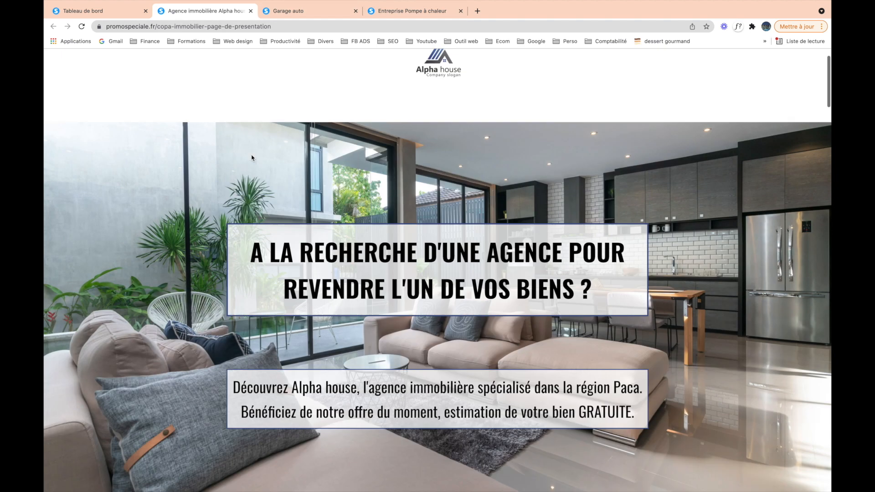
{"action": "scroll", "coordinate": [251, 158], "scroll_direction": "up", "scroll_amount": 2}
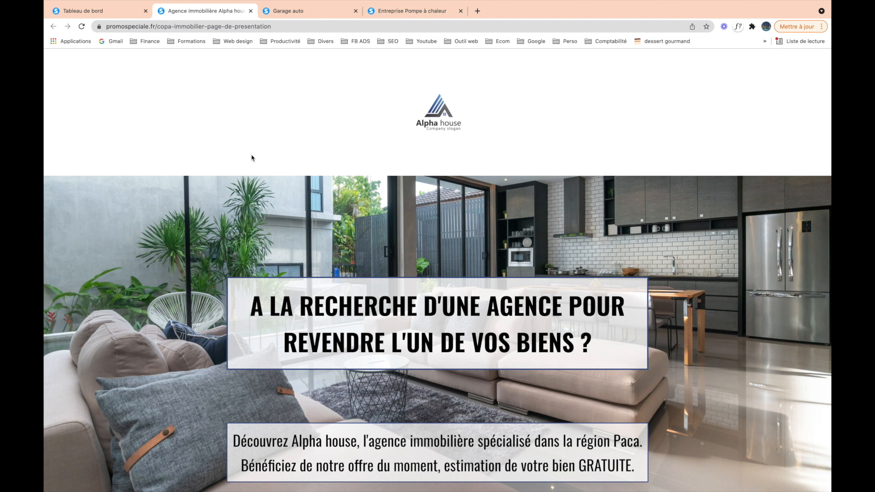
Step: Open the Garage auto page and look through its offer, benefits, and address and opening hours sections
{"action": "left_click", "coordinate": [293, 11]}
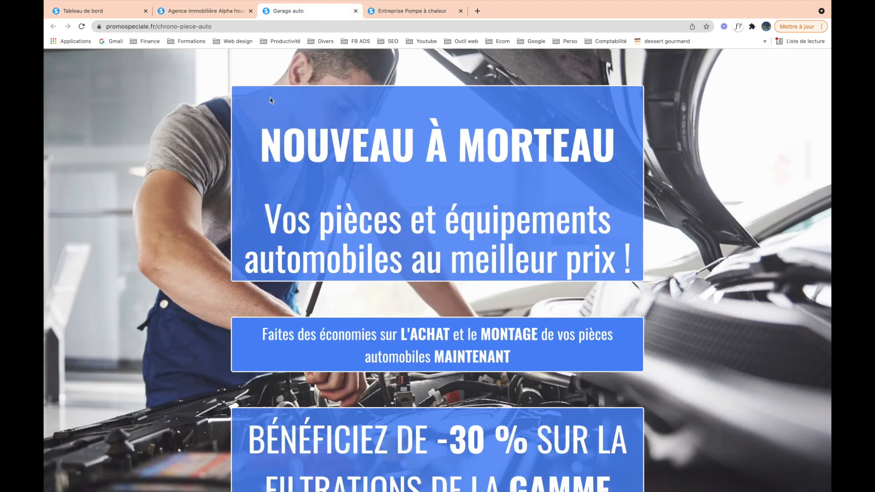
{"action": "scroll", "coordinate": [187, 261], "scroll_direction": "down", "scroll_amount": 5}
{"action": "scroll", "coordinate": [187, 262], "scroll_direction": "up", "scroll_amount": 7}
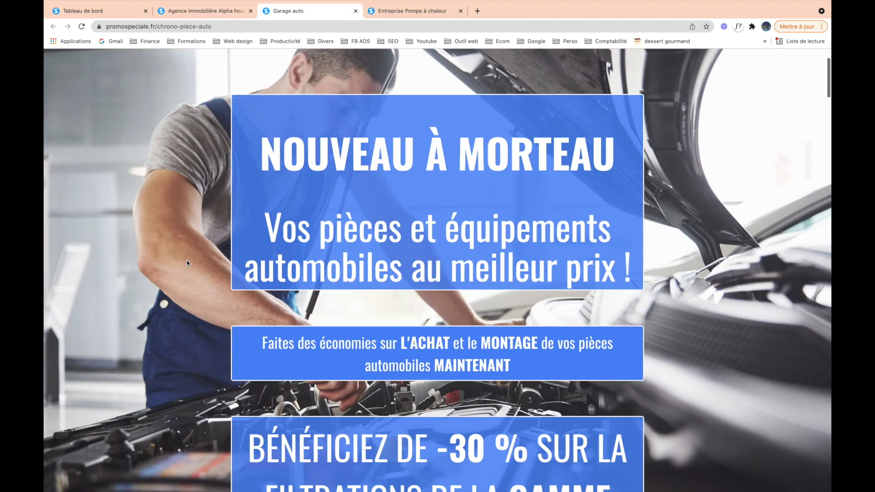
{"action": "scroll", "coordinate": [187, 263], "scroll_direction": "down", "scroll_amount": 13}
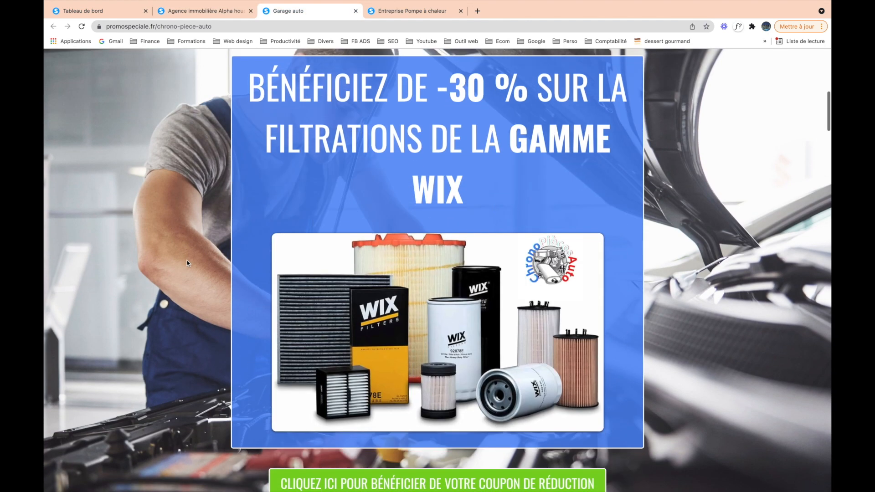
{"action": "scroll", "coordinate": [187, 263], "scroll_direction": "down", "scroll_amount": 10}
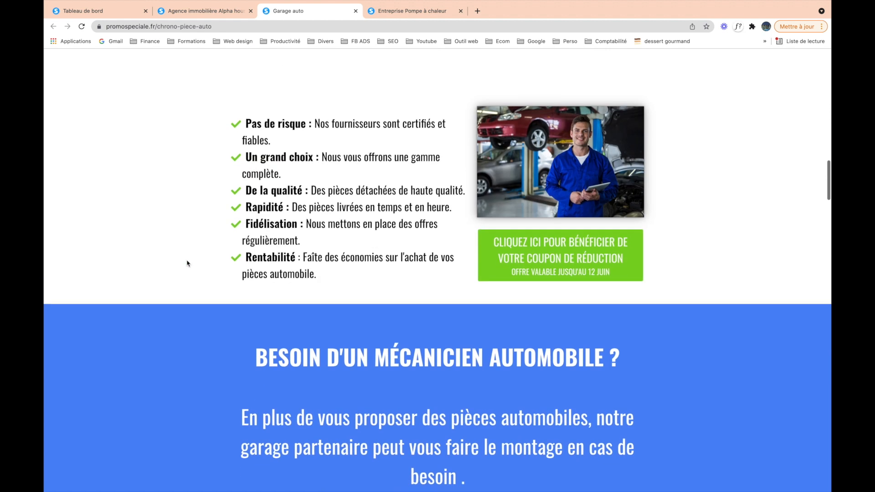
{"action": "scroll", "coordinate": [186, 263], "scroll_direction": "down", "scroll_amount": 3}
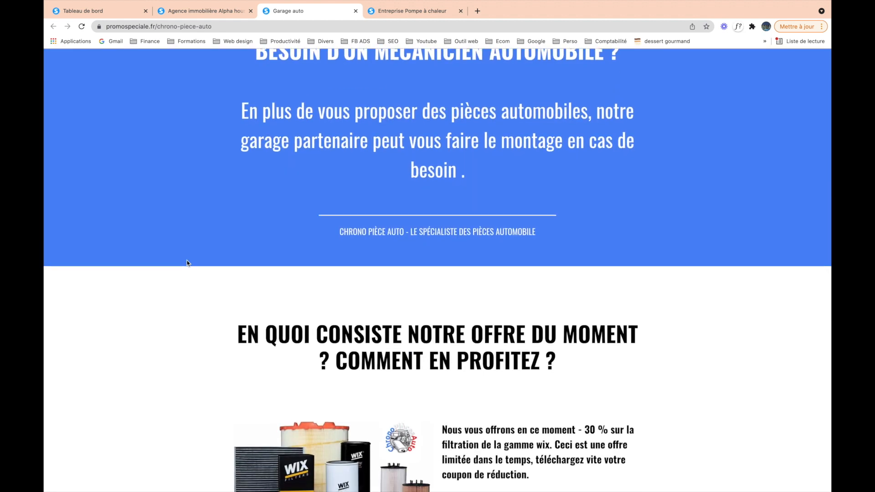
{"action": "scroll", "coordinate": [187, 263], "scroll_direction": "down", "scroll_amount": 2}
{"action": "scroll", "coordinate": [186, 263], "scroll_direction": "down", "scroll_amount": 15}
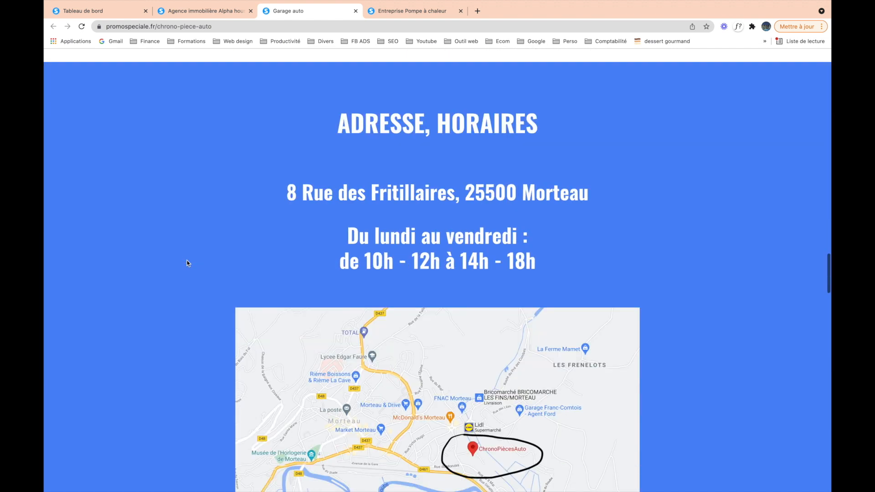
Step: Open the discount coupon form from the "Qui sommes-nous ?" section of the Garage auto page, then close it
{"action": "scroll", "coordinate": [187, 262], "scroll_direction": "down", "scroll_amount": 10}
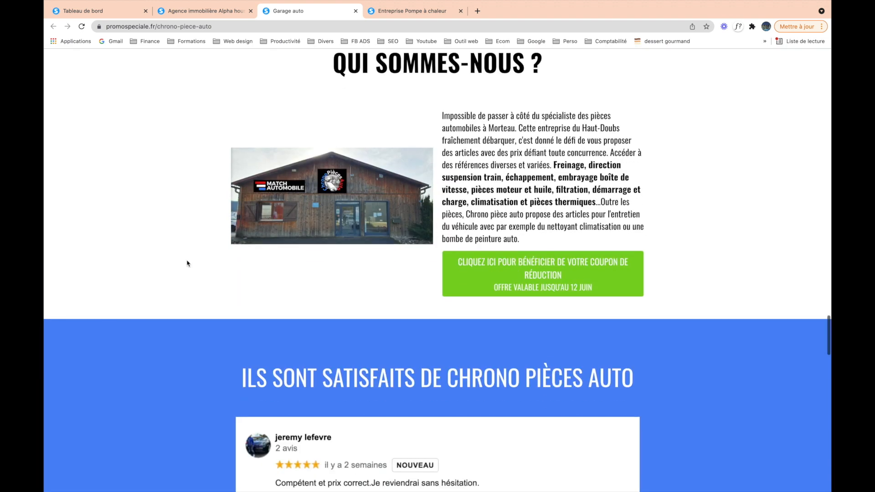
{"action": "left_click", "coordinate": [558, 274]}
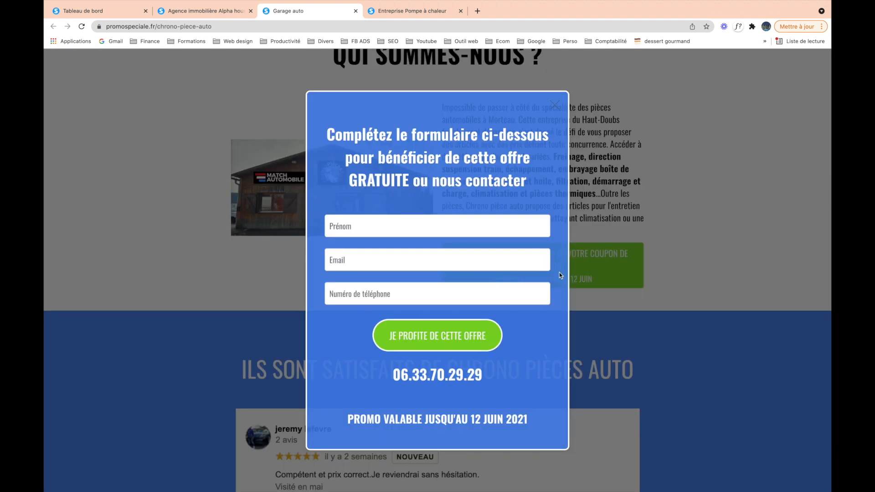
{"action": "left_click", "coordinate": [554, 106]}
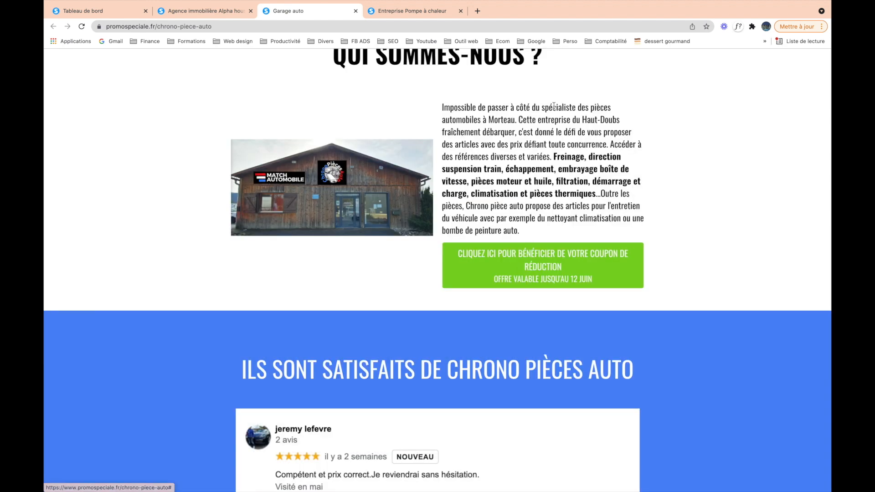
Step: Open the heat pump company page and look over its header, benefits and video
{"action": "left_click", "coordinate": [409, 14]}
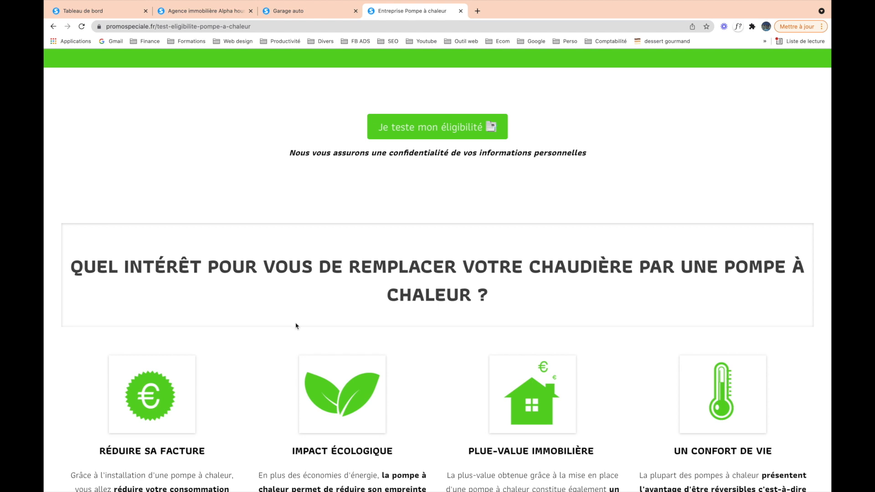
{"action": "scroll", "coordinate": [271, 300], "scroll_direction": "up", "scroll_amount": 8}
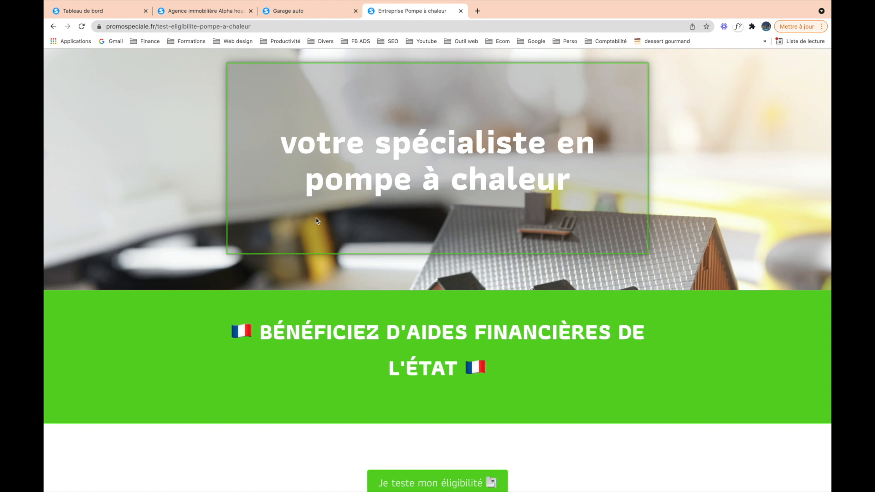
{"action": "scroll", "coordinate": [315, 221], "scroll_direction": "down", "scroll_amount": 9}
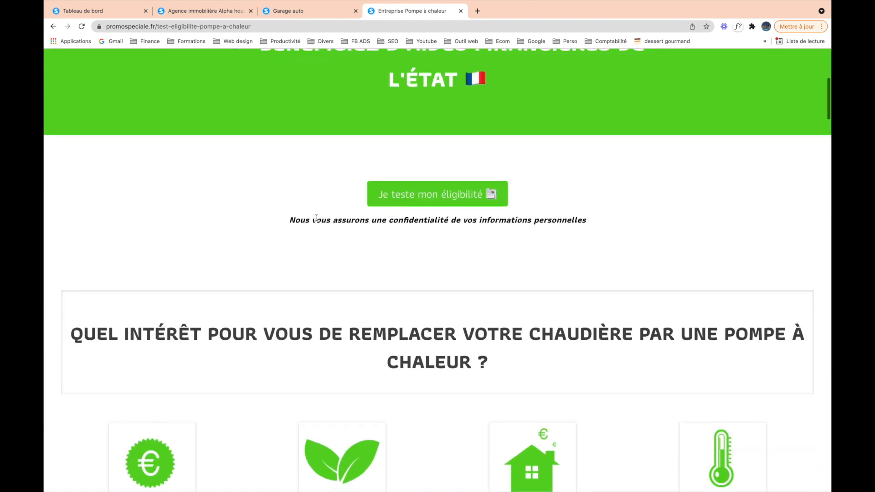
{"action": "scroll", "coordinate": [315, 218], "scroll_direction": "down", "scroll_amount": 20}
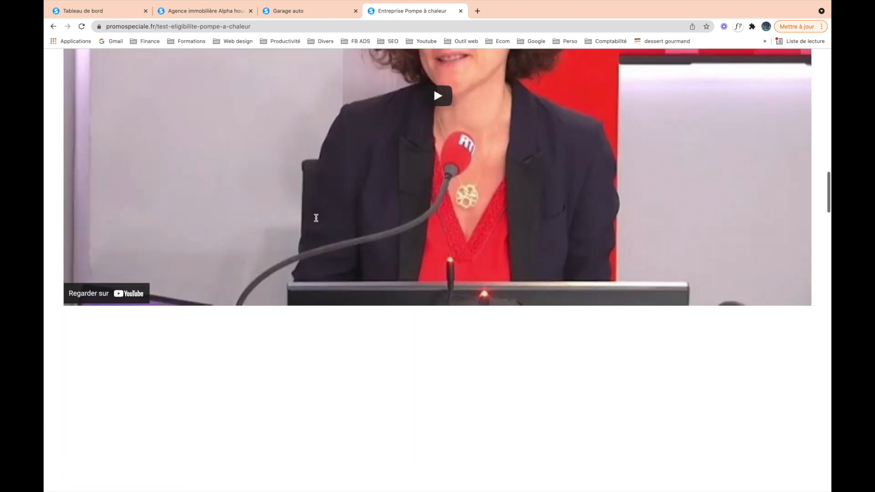
Step: Open the eligibility form from the "N'attendez plus et testez votre éligibilité !" section and look over its fields
{"action": "scroll", "coordinate": [316, 218], "scroll_direction": "down", "scroll_amount": 12}
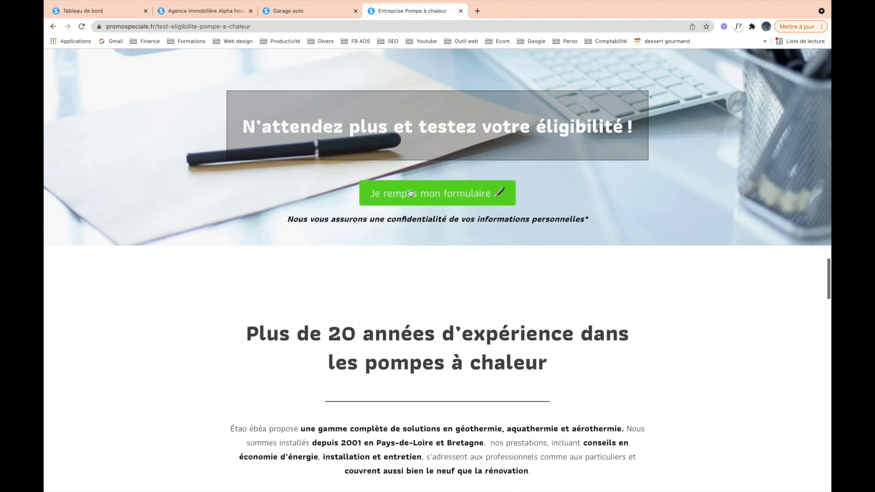
{"action": "left_click", "coordinate": [418, 191]}
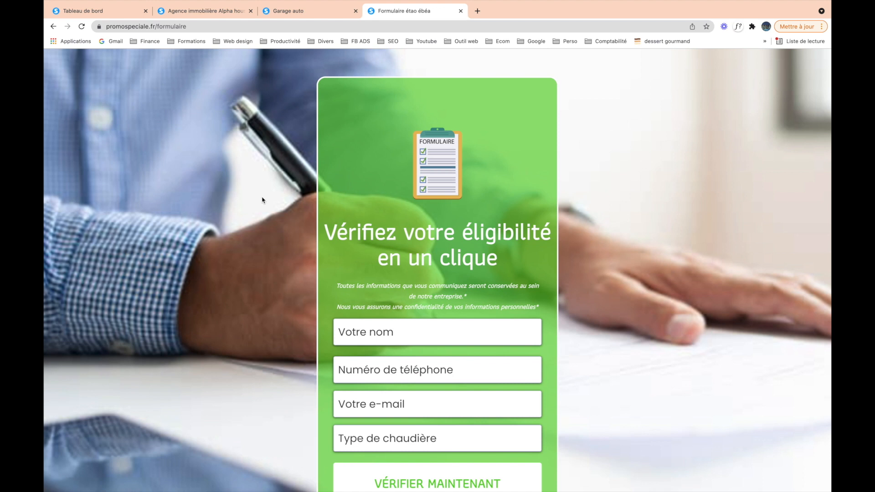
{"action": "scroll", "coordinate": [243, 247], "scroll_direction": "down", "scroll_amount": 2}
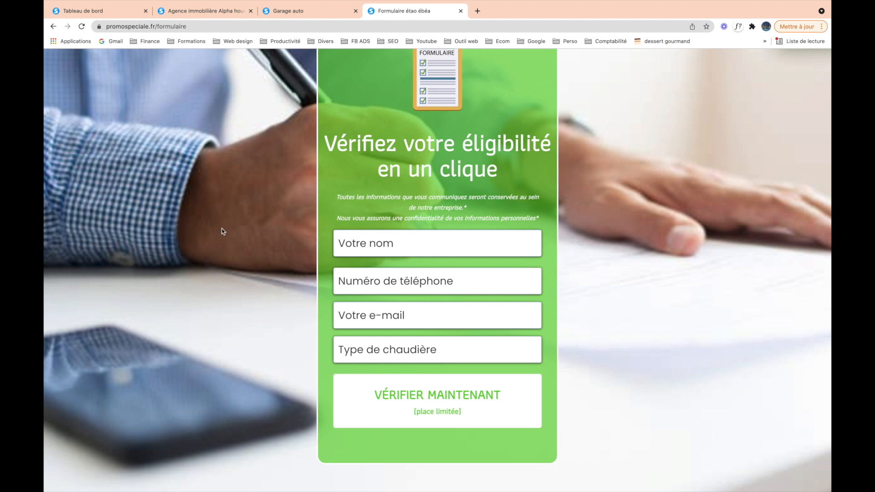
Step: Return to the Alpha house page, then review the customer testimonials on the Garage auto page
{"action": "left_click", "coordinate": [221, 14]}
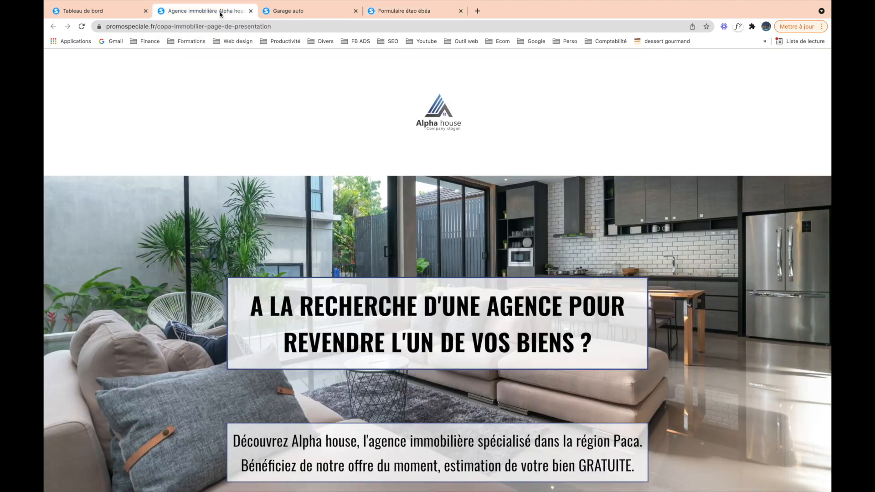
{"action": "scroll", "coordinate": [280, 89], "scroll_direction": "down", "scroll_amount": 5}
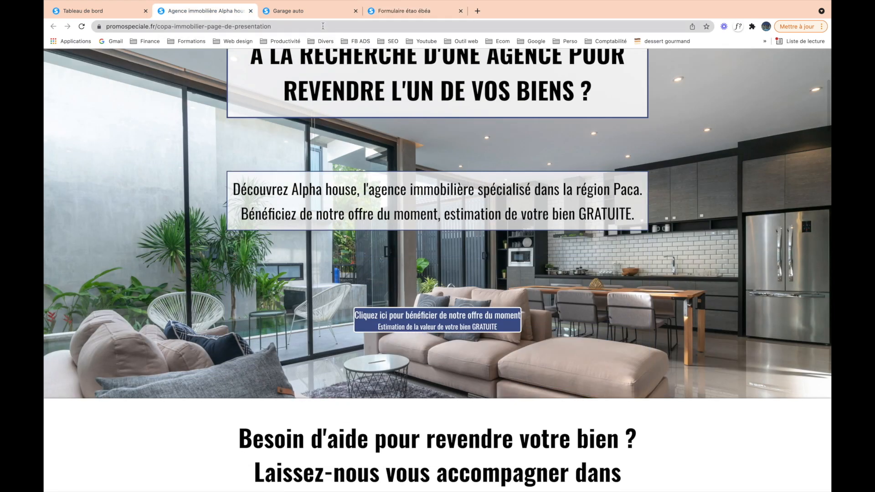
{"action": "left_click", "coordinate": [334, 15]}
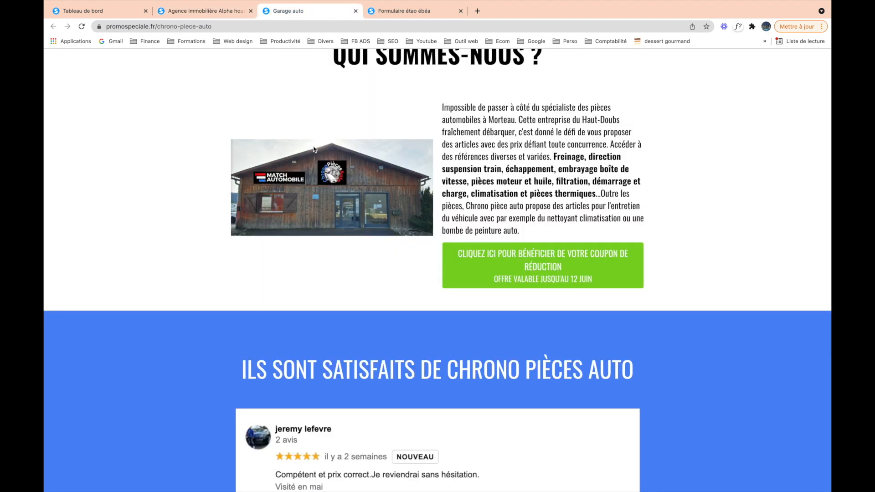
{"action": "scroll", "coordinate": [314, 149], "scroll_direction": "down", "scroll_amount": 2}
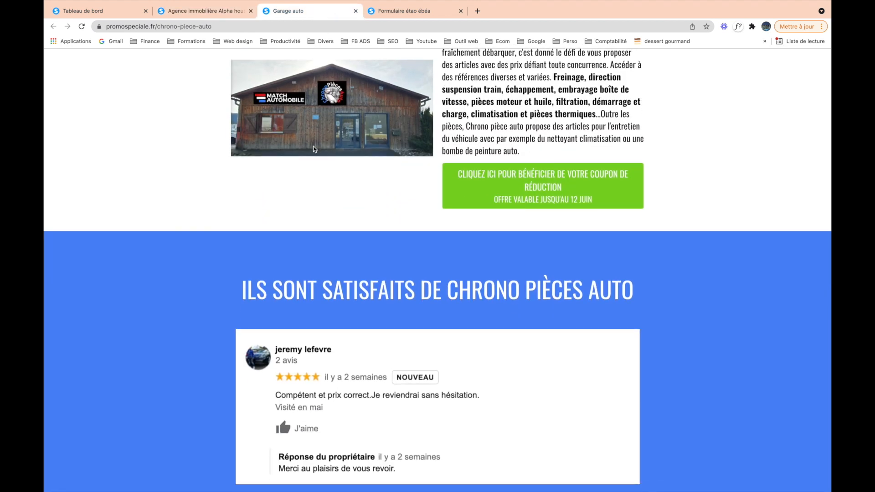
{"action": "scroll", "coordinate": [314, 149], "scroll_direction": "down", "scroll_amount": 8}
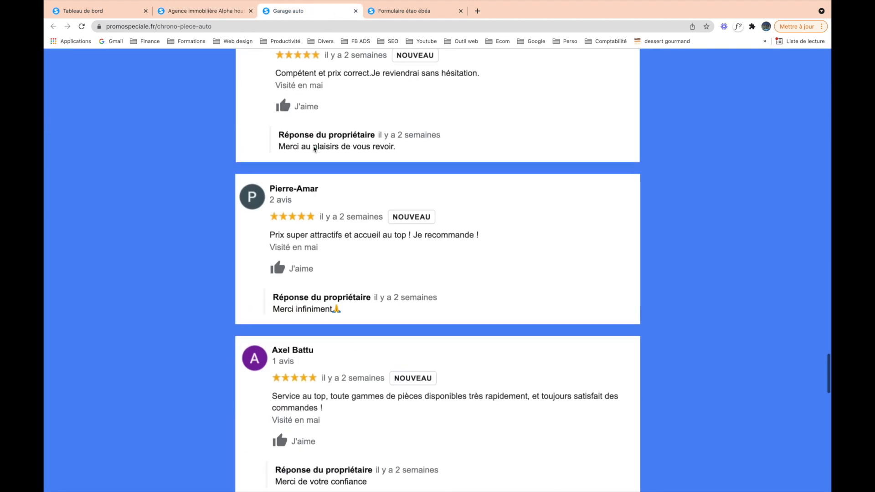
Step: Review the heat pump eligibility form again and compare it with the Garage auto and Alpha house pages
{"action": "left_click", "coordinate": [401, 11]}
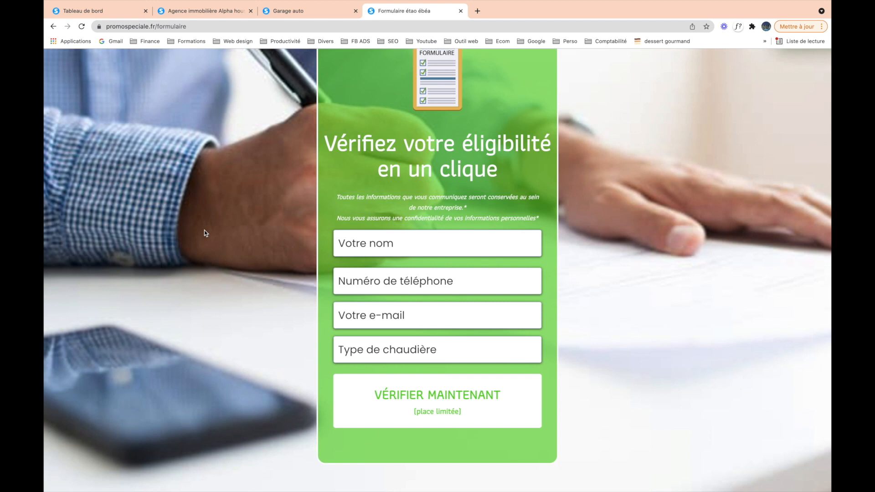
{"action": "scroll", "coordinate": [204, 231], "scroll_direction": "up", "scroll_amount": 3}
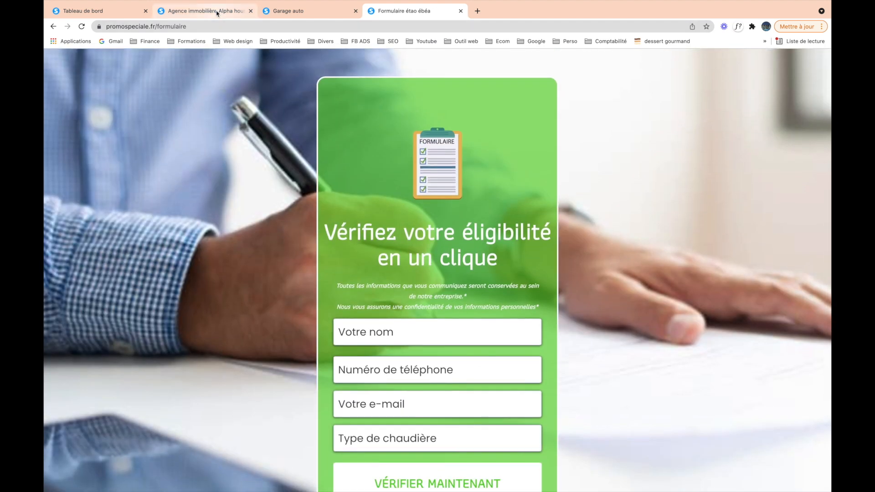
{"action": "left_click", "coordinate": [216, 13]}
{"action": "left_click", "coordinate": [291, 11]}
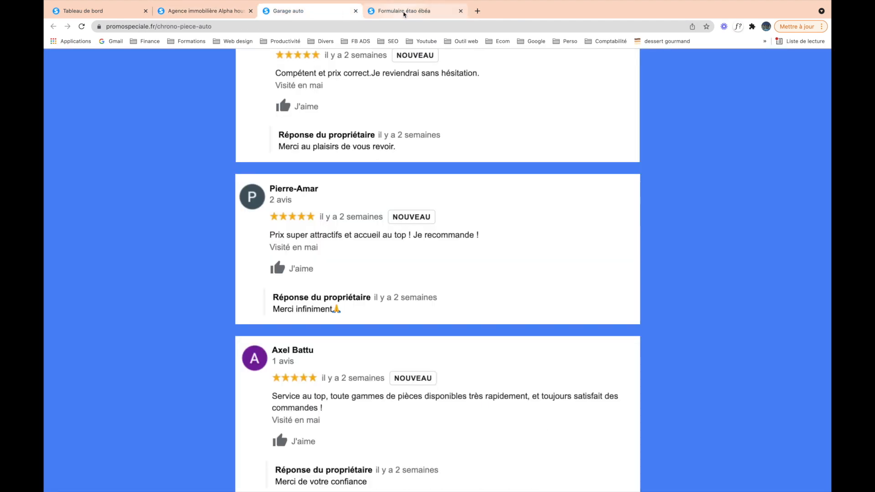
{"action": "left_click", "coordinate": [404, 13]}
{"action": "scroll", "coordinate": [256, 176], "scroll_direction": "down", "scroll_amount": 3}
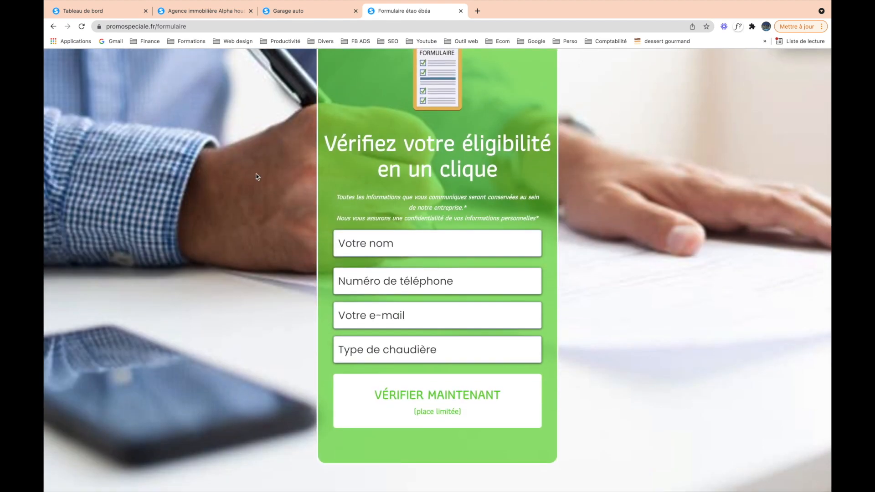
{"action": "scroll", "coordinate": [256, 177], "scroll_direction": "up", "scroll_amount": 2}
{"action": "left_click", "coordinate": [223, 11]}
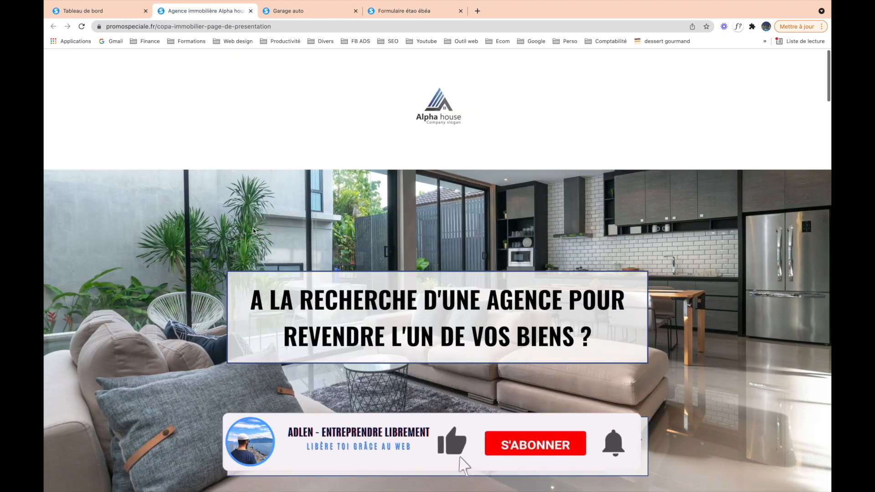